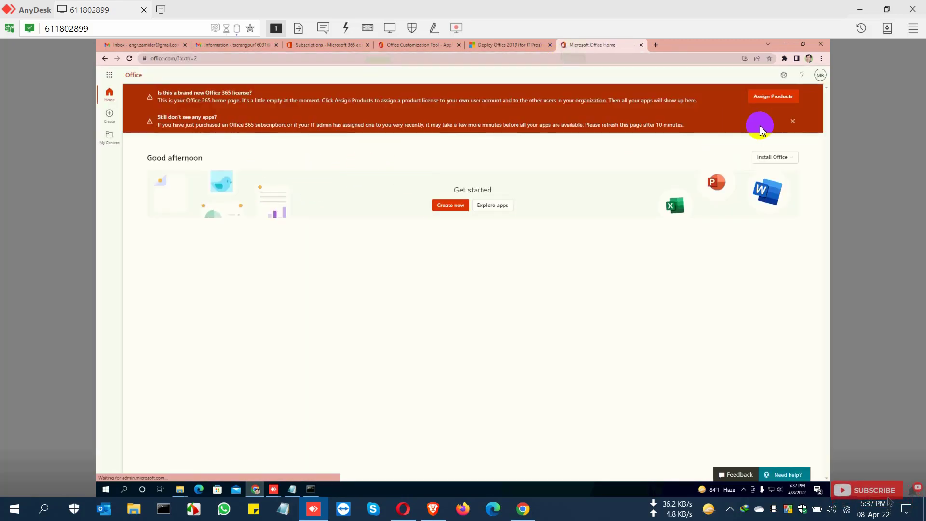
# Step: Open the Your products billing page in the Microsoft 365 admin center
pyautogui.click(793, 121)
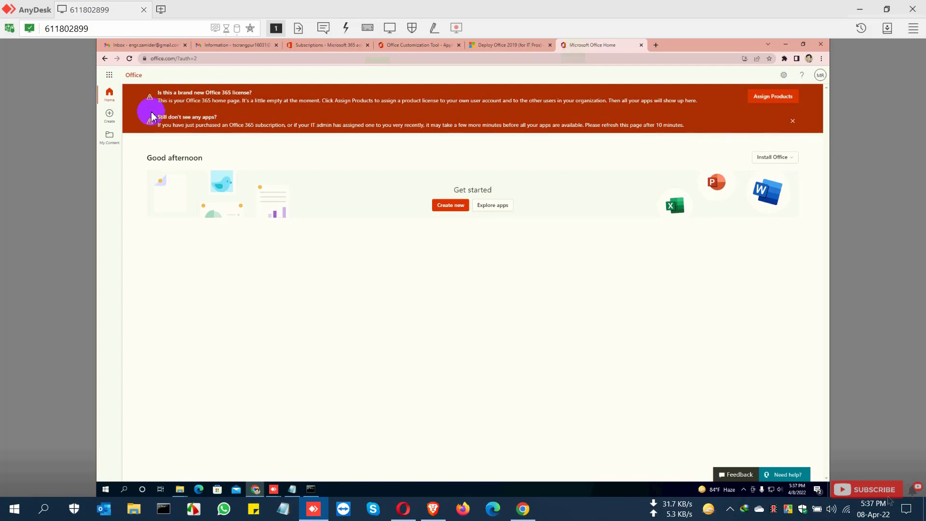
pyautogui.click(110, 76)
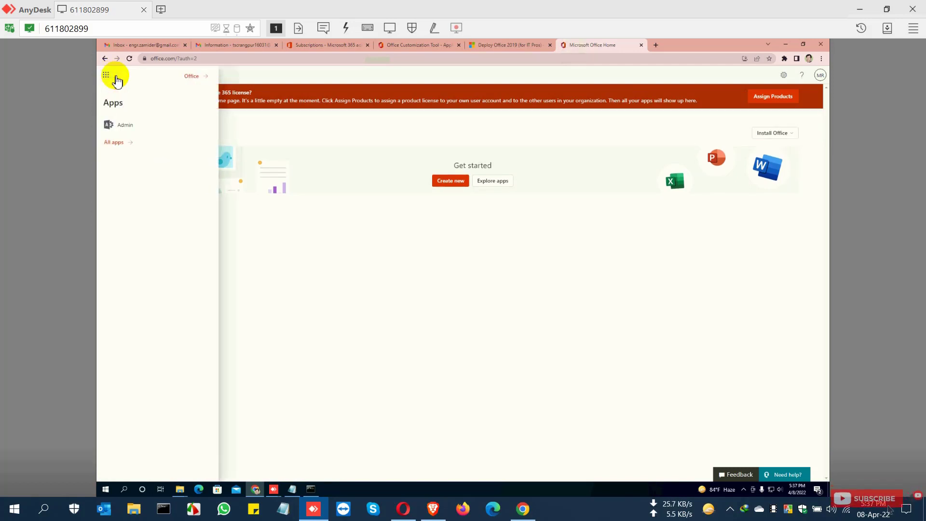
pyautogui.click(125, 127)
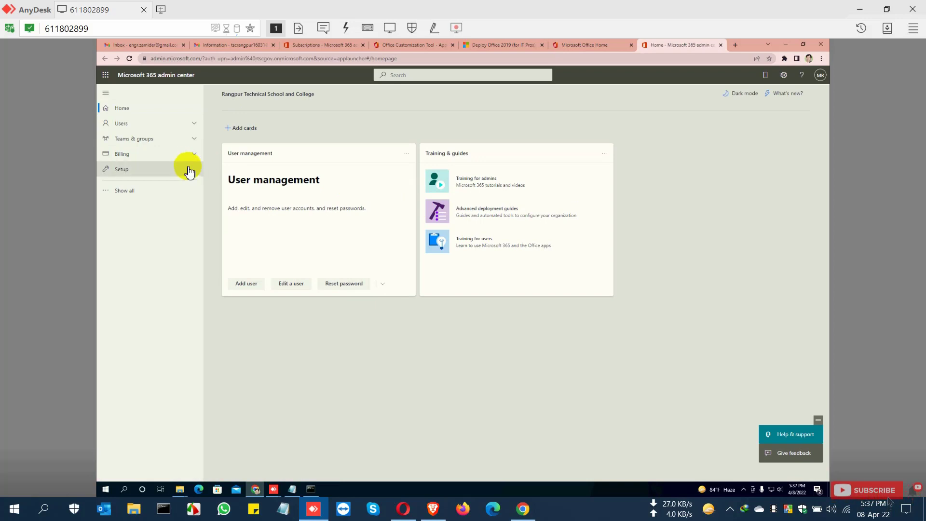
pyautogui.click(147, 159)
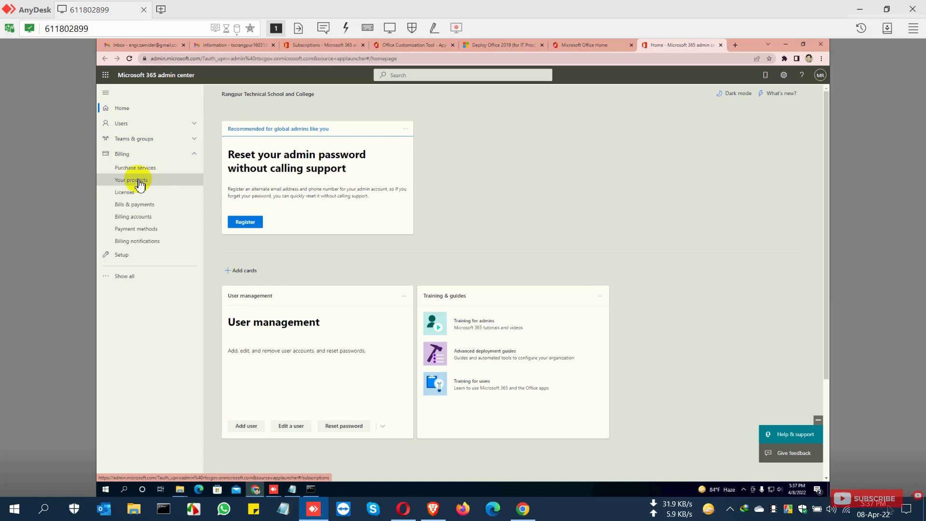
pyautogui.click(139, 183)
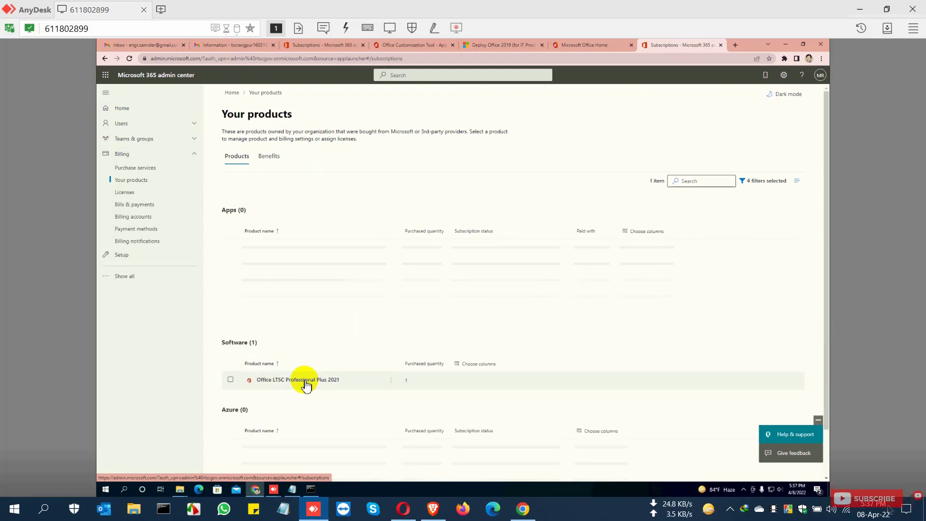
# Step: Open the Office LTSC Professional Plus 2021 product page from the Software list
pyautogui.moveTo(400, 361); pyautogui.dragTo(481, 361)
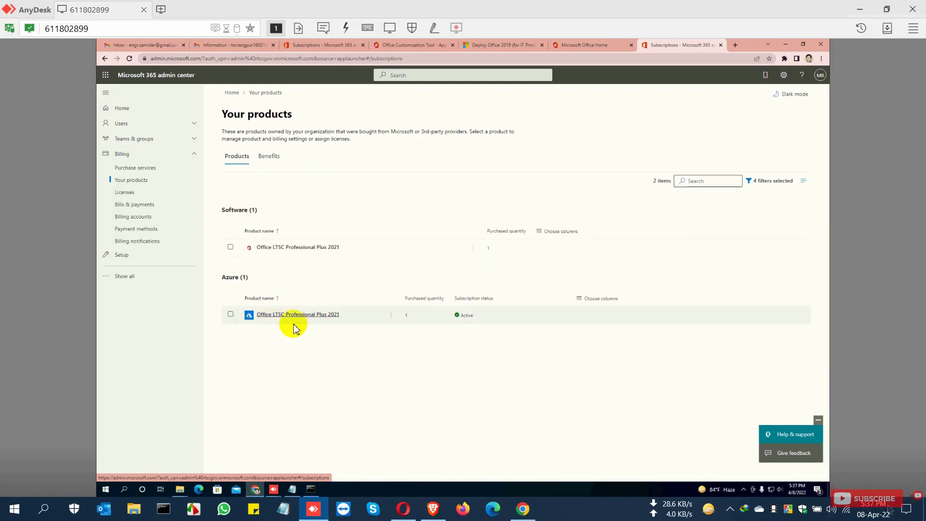
pyautogui.click(314, 251)
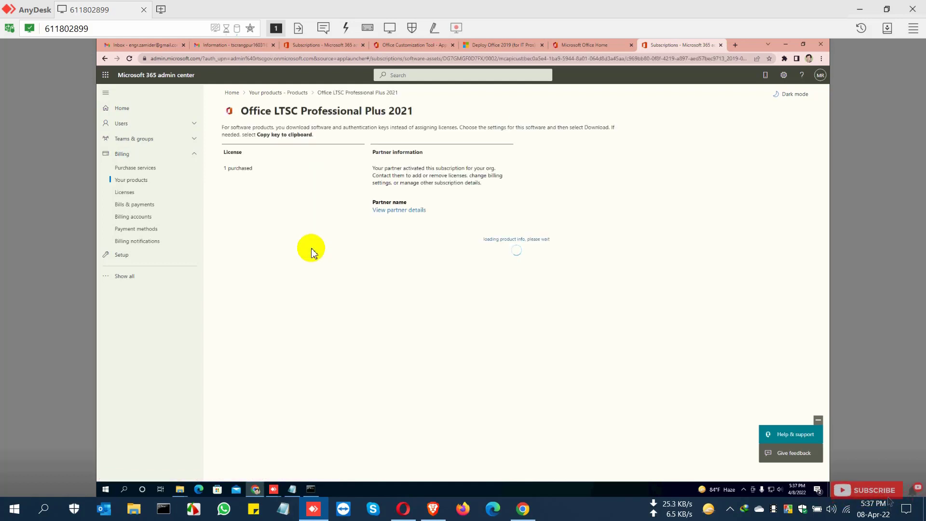
pyautogui.moveTo(418, 104); pyautogui.dragTo(247, 110)
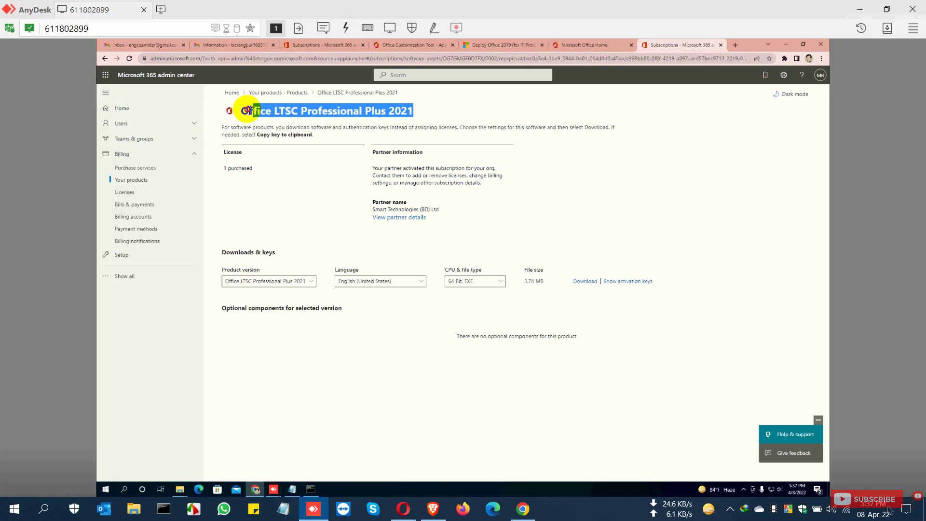
# Step: Browse the Office Professional Plus 2019 and 2016 versions, then reselect Office LTSC Professional Plus 2021
pyautogui.click(312, 282)
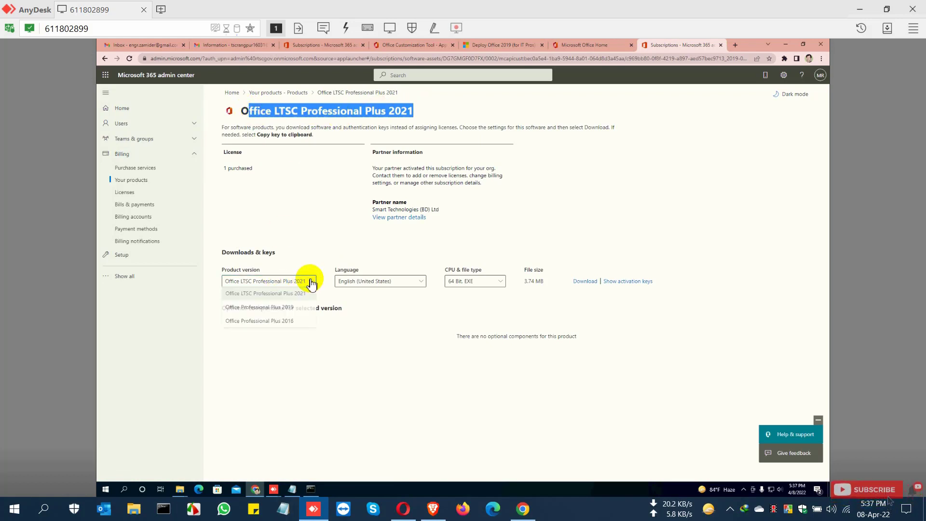
pyautogui.click(290, 311)
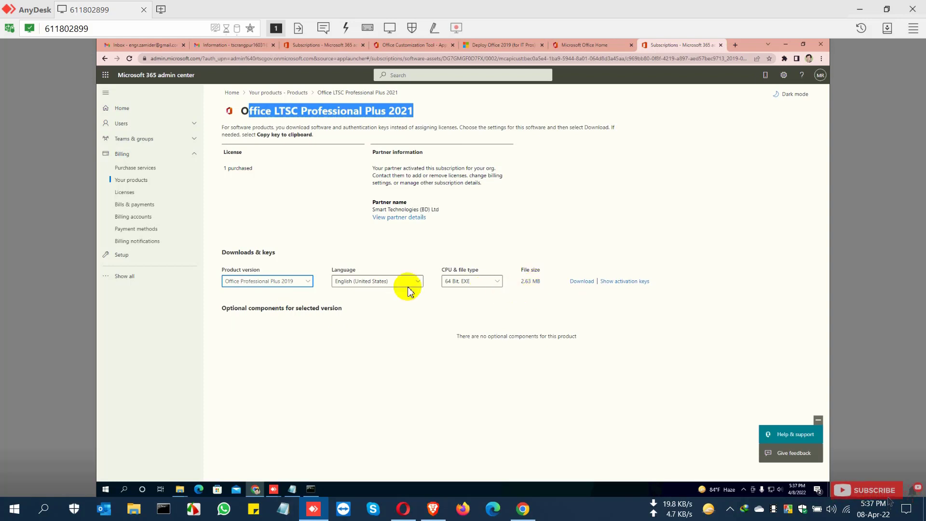
pyautogui.click(307, 285)
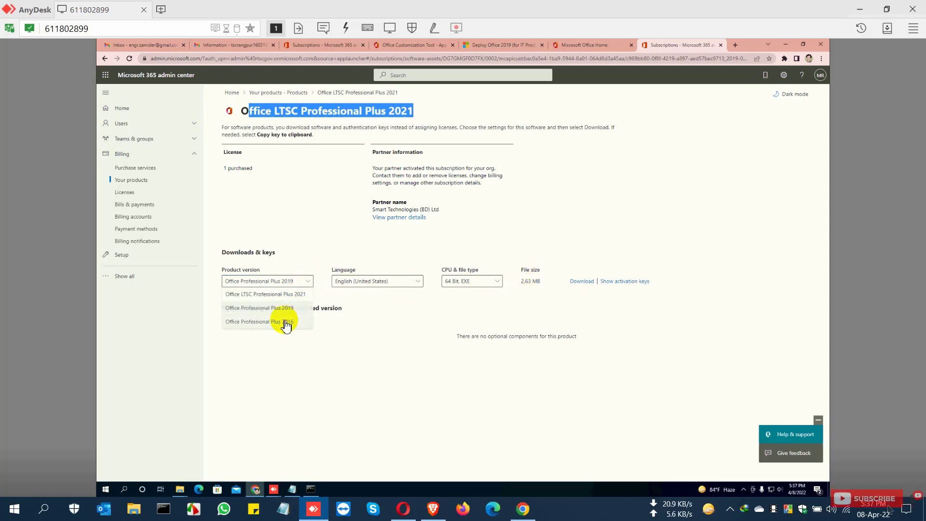
pyautogui.click(286, 321)
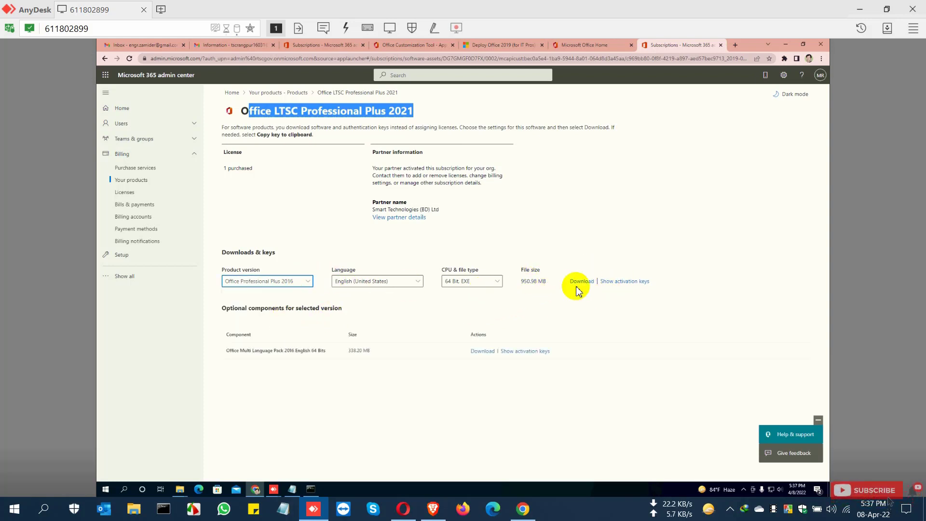
pyautogui.click(309, 287)
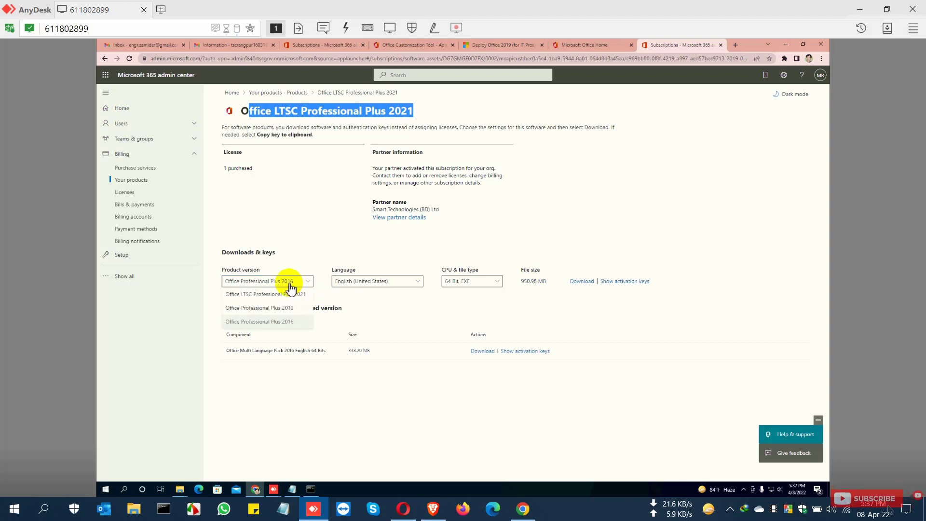
pyautogui.click(282, 296)
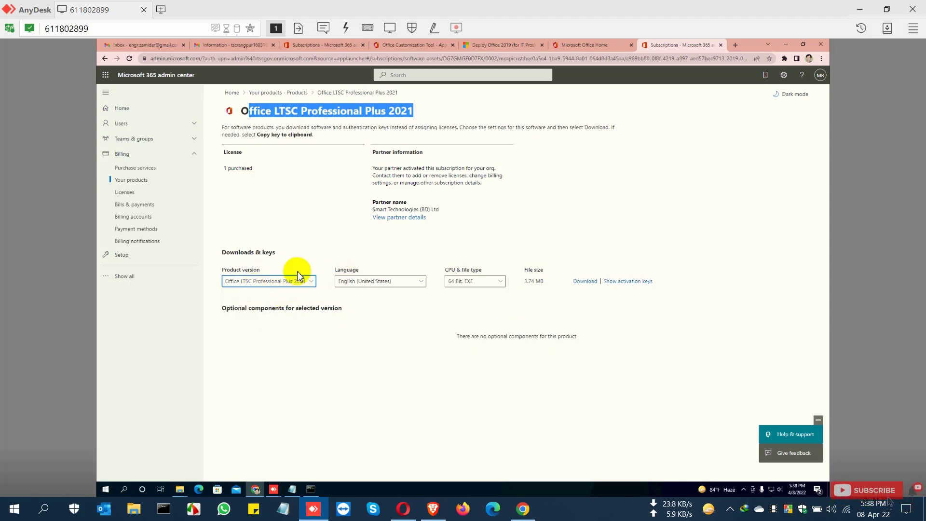
# Step: Review the language and CPU & file type options for the download
pyautogui.click(409, 283)
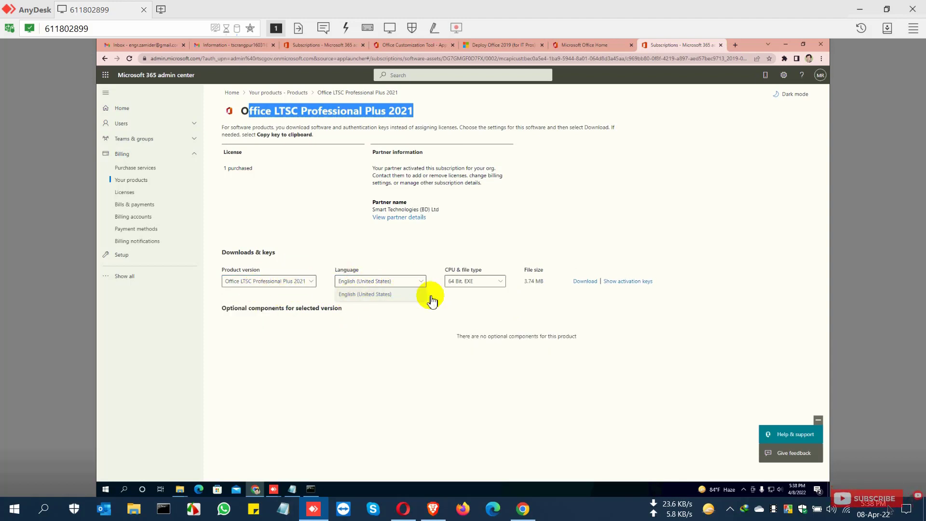
pyautogui.click(494, 287)
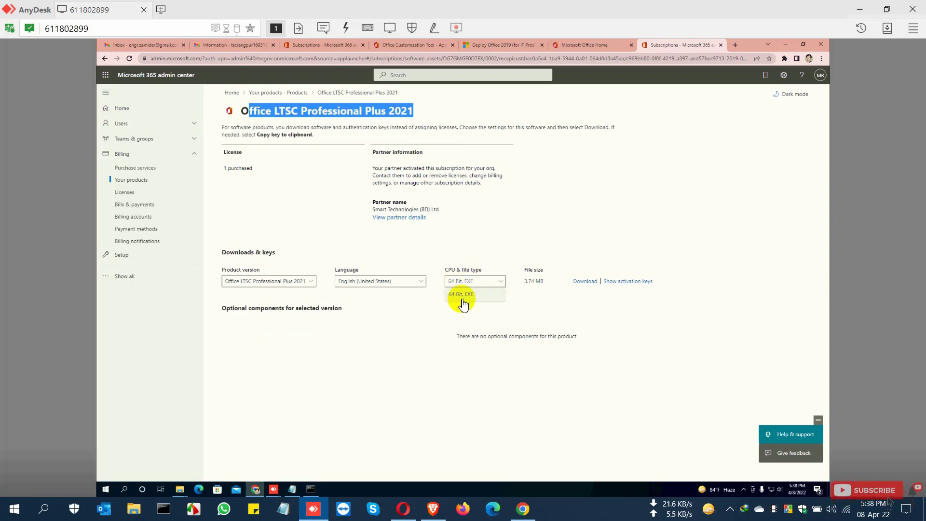
pyautogui.click(582, 309)
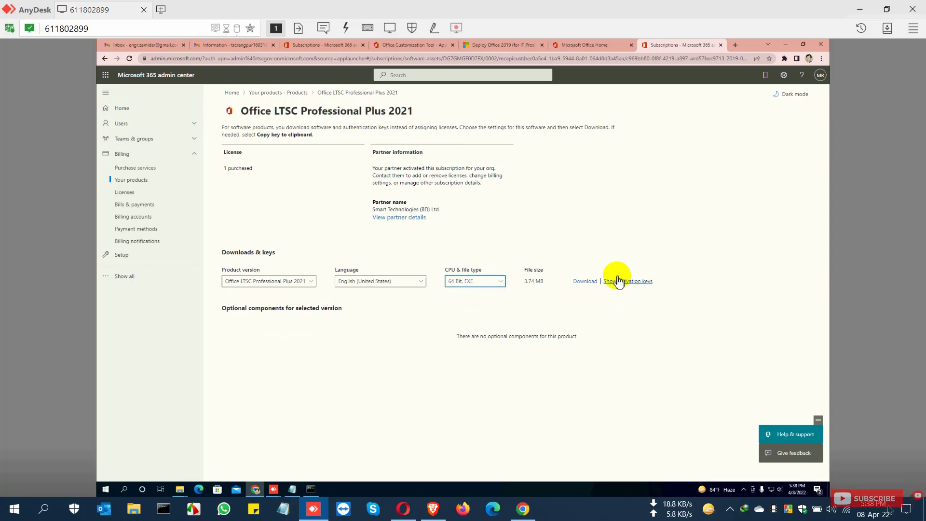
# Step: Show the product's activation keys, then close the activation keys panel
pyautogui.click(633, 284)
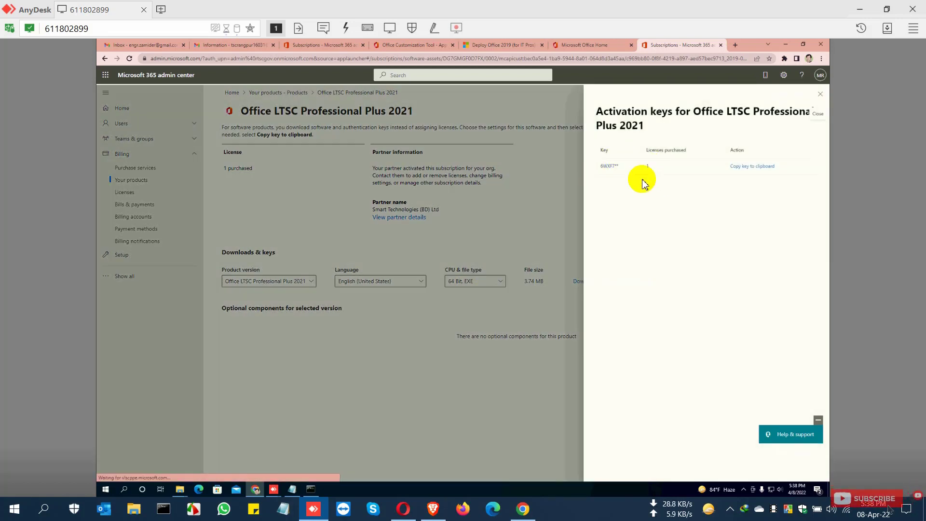
pyautogui.tripleClick(595, 110)
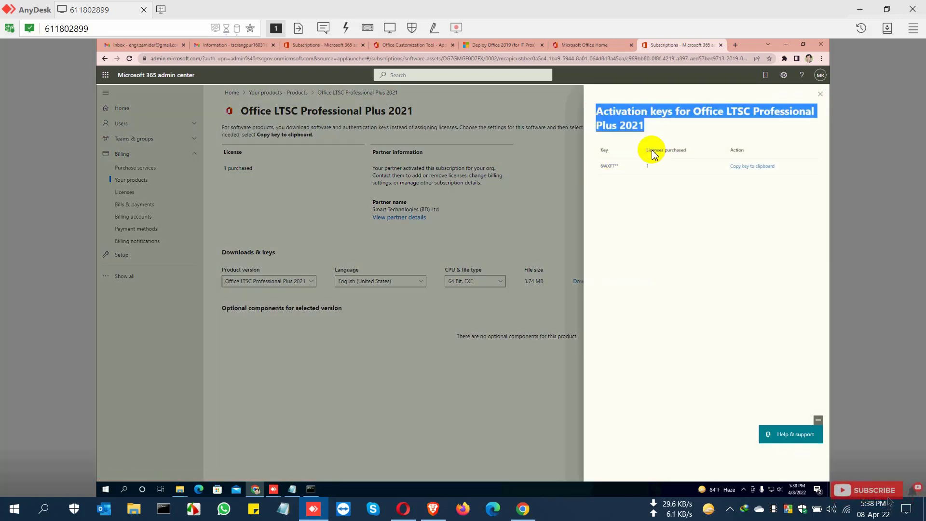
pyautogui.click(820, 95)
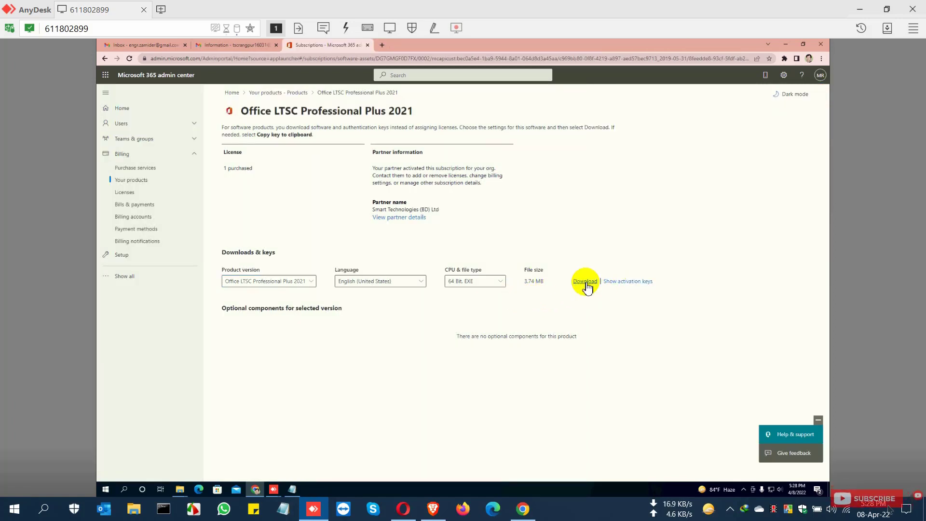
# Step: Download the Office Deployment Tool and show the downloaded file in its folder
pyautogui.click(586, 283)
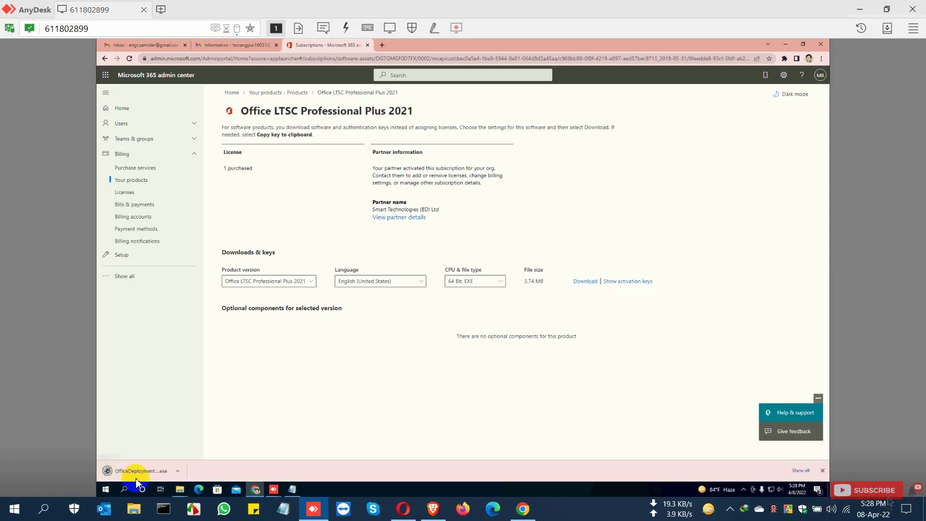
pyautogui.click(798, 471)
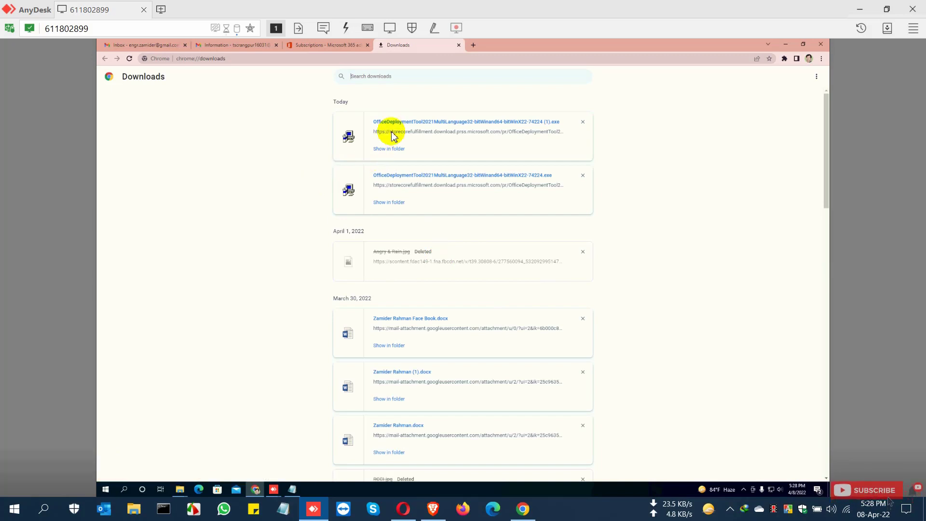
pyautogui.click(393, 150)
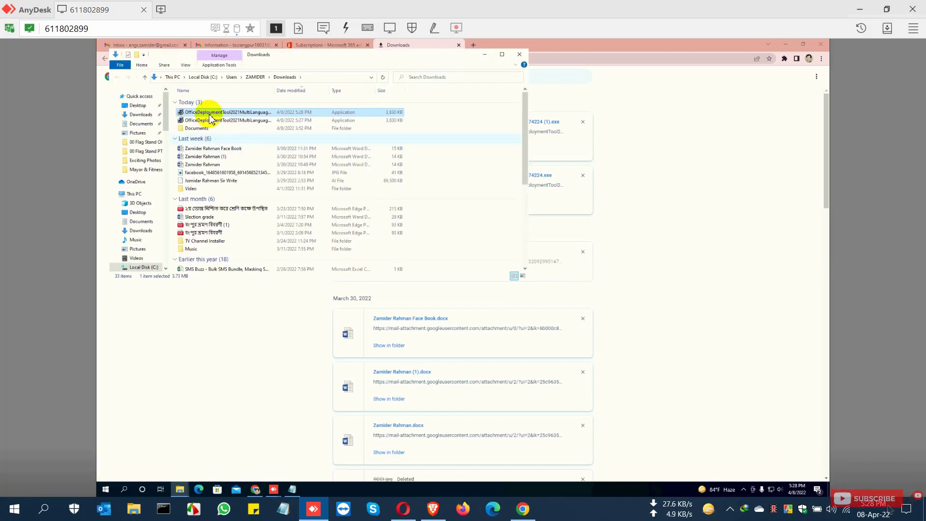
pyautogui.doubleClick(274, 91)
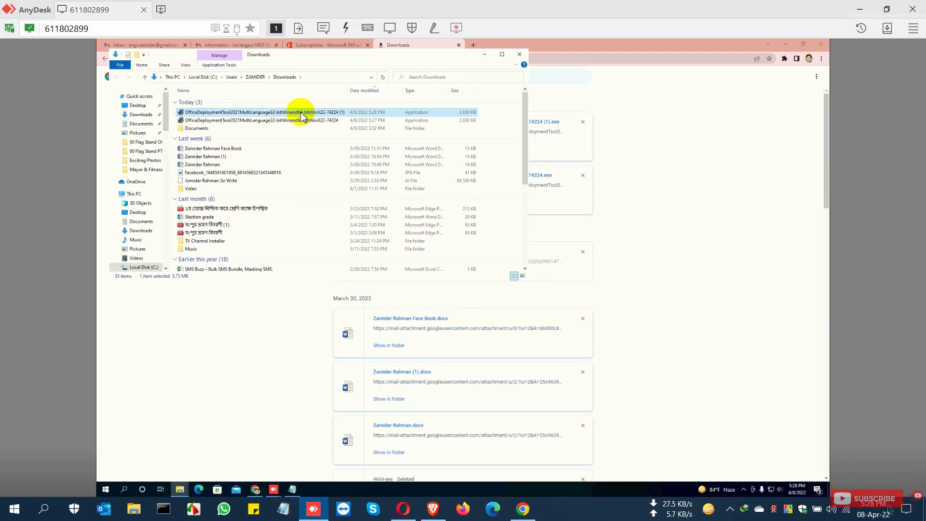
# Step: Run the Office Deployment Tool, accept the Microsoft Software License Terms and continue
pyautogui.rightClick(303, 115)
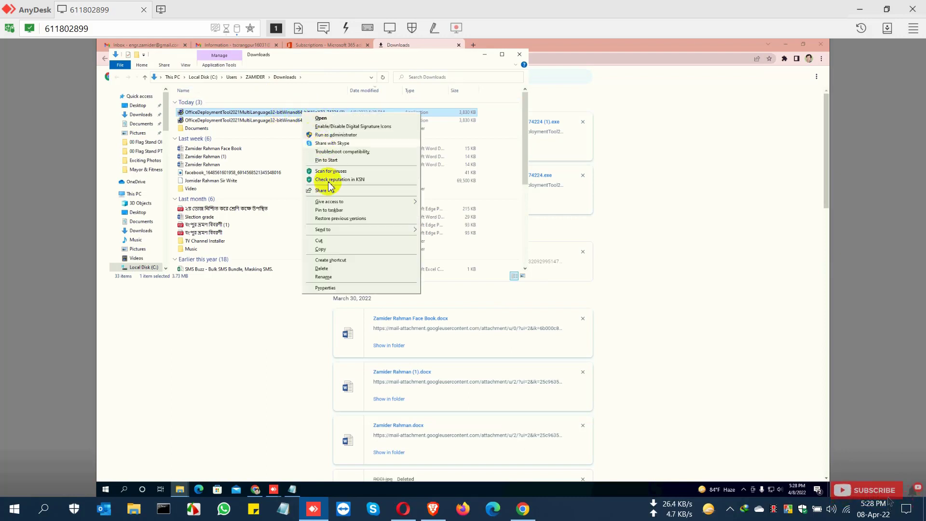
pyautogui.click(336, 120)
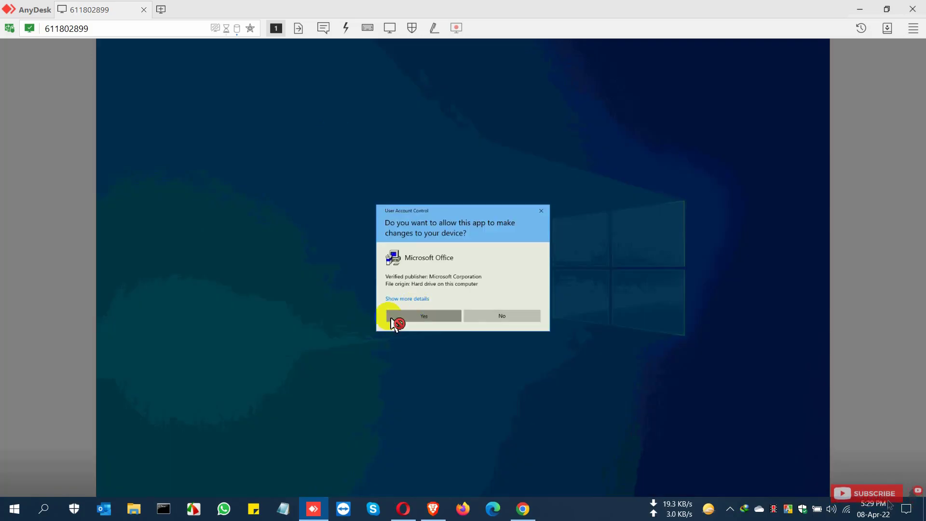
pyautogui.click(392, 318)
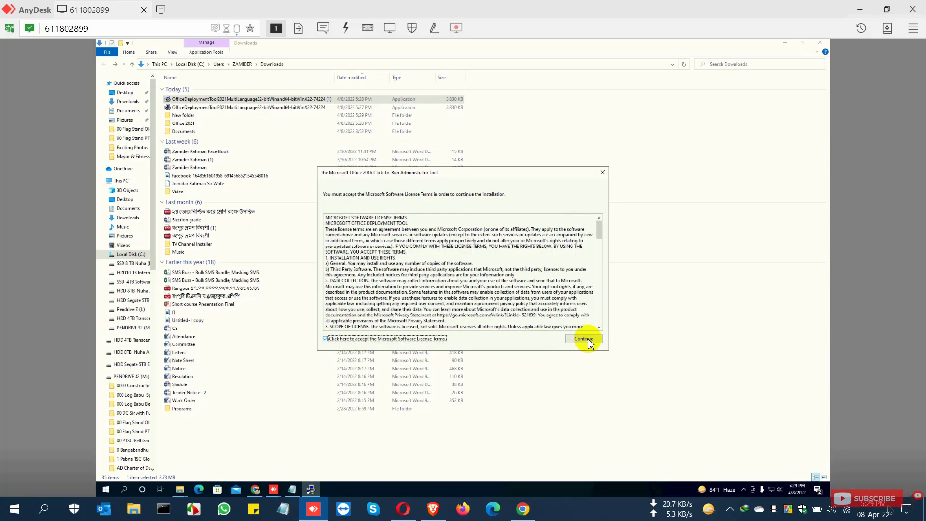
pyautogui.click(584, 338)
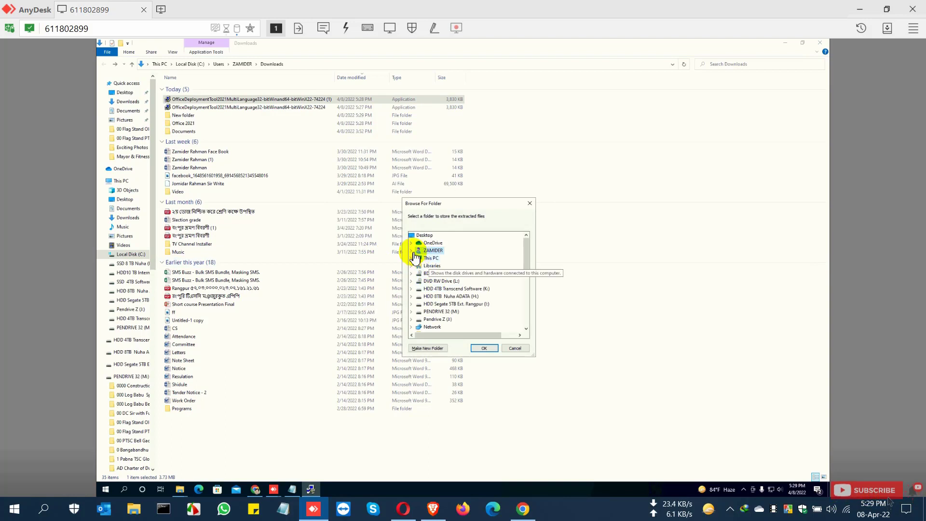
# Step: Extract the deployment files into the Office 2021 folder inside Downloads
pyautogui.click(411, 251)
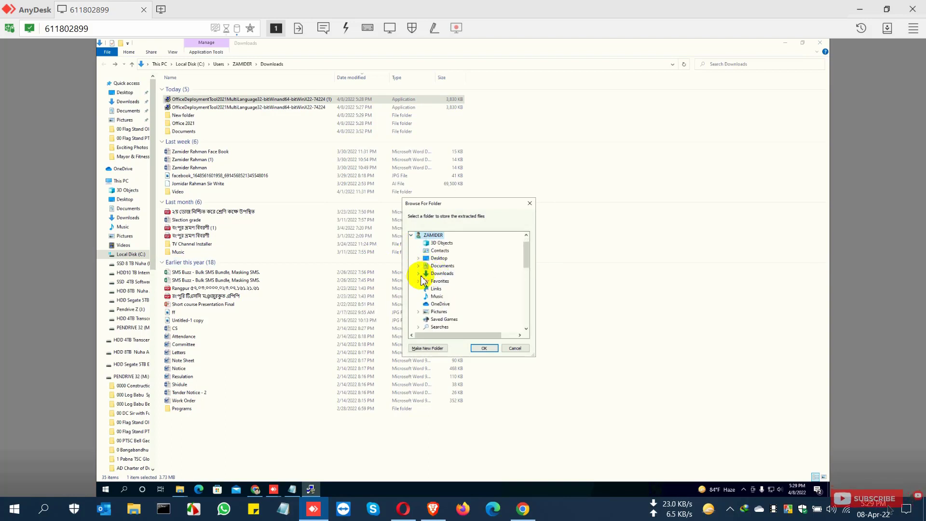
pyautogui.click(419, 273)
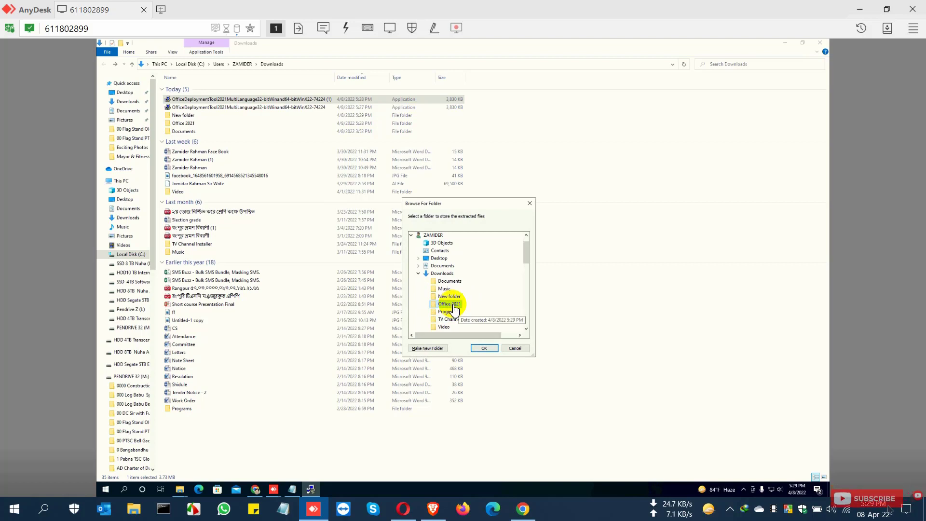
pyautogui.click(489, 350)
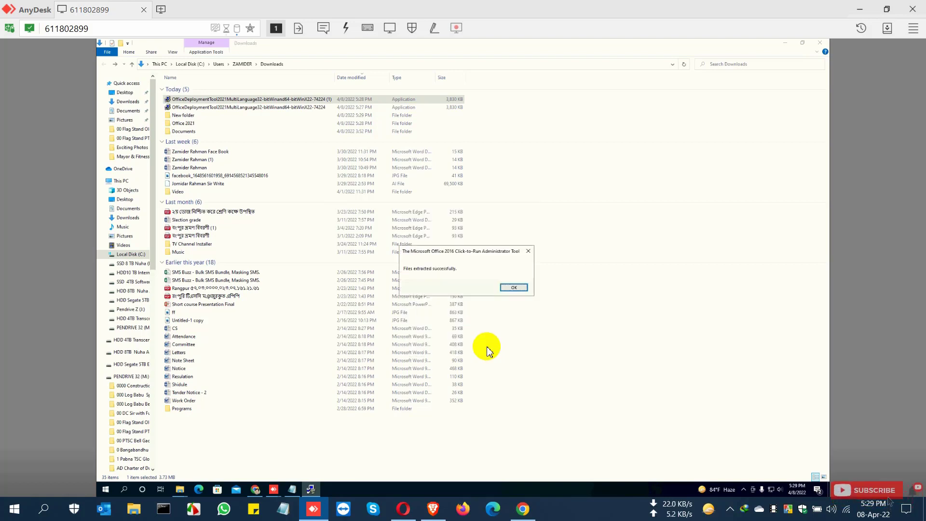
pyautogui.click(514, 288)
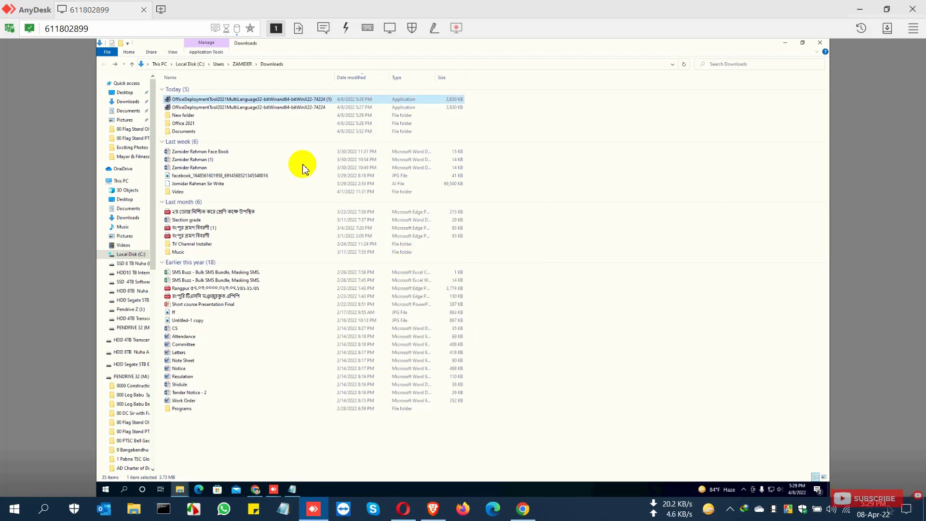
# Step: Open the Office 2021 folder and delete the four configuration XML files, keeping only setup
pyautogui.doubleClick(192, 124)
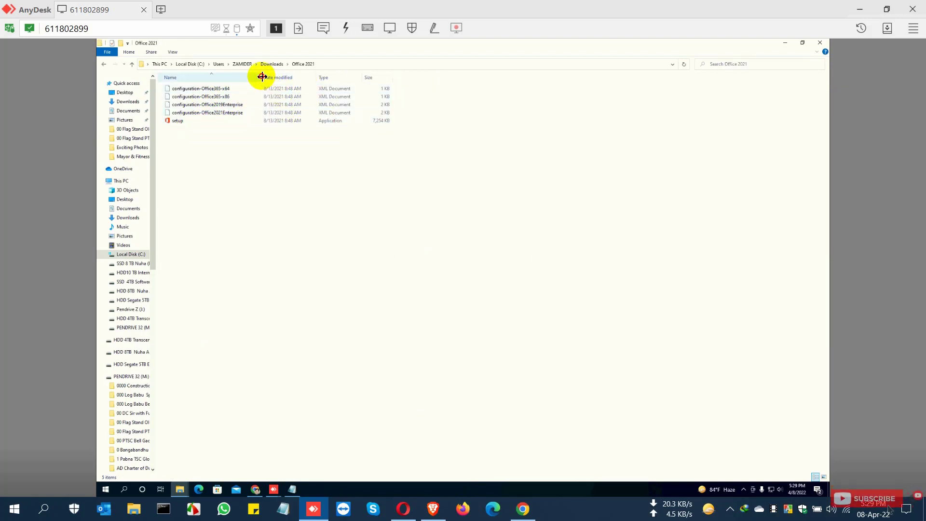
pyautogui.moveTo(263, 77); pyautogui.dragTo(338, 77)
pyautogui.click(211, 114)
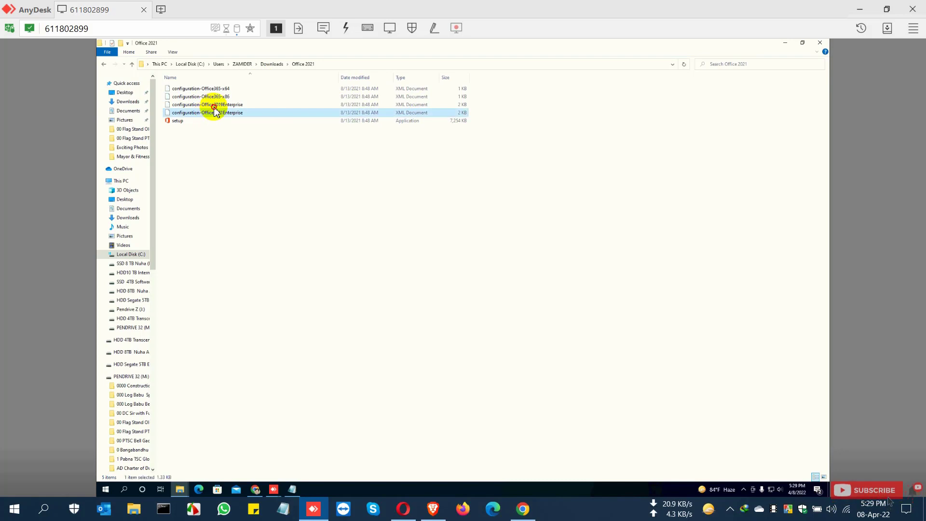
pyautogui.click(215, 96)
pyautogui.moveTo(481, 87); pyautogui.dragTo(448, 115)
pyautogui.rightClick(369, 97)
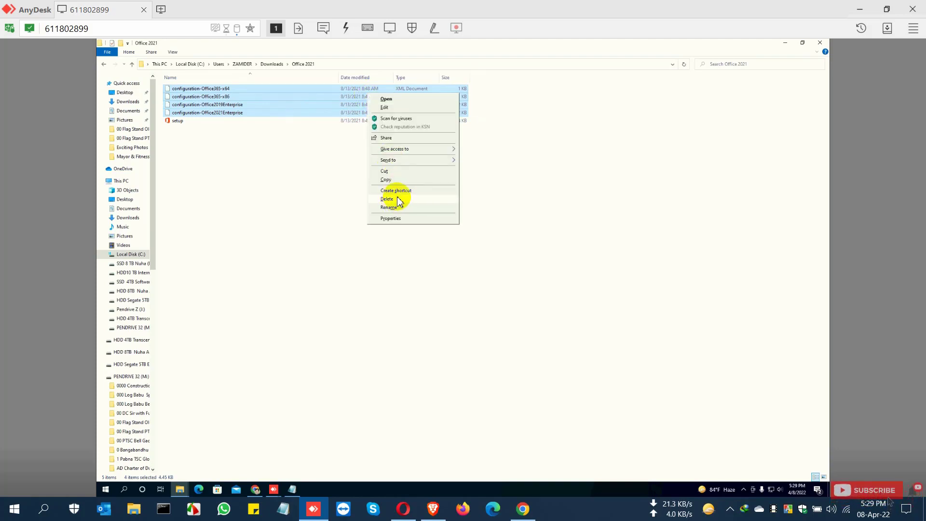
pyautogui.click(391, 199)
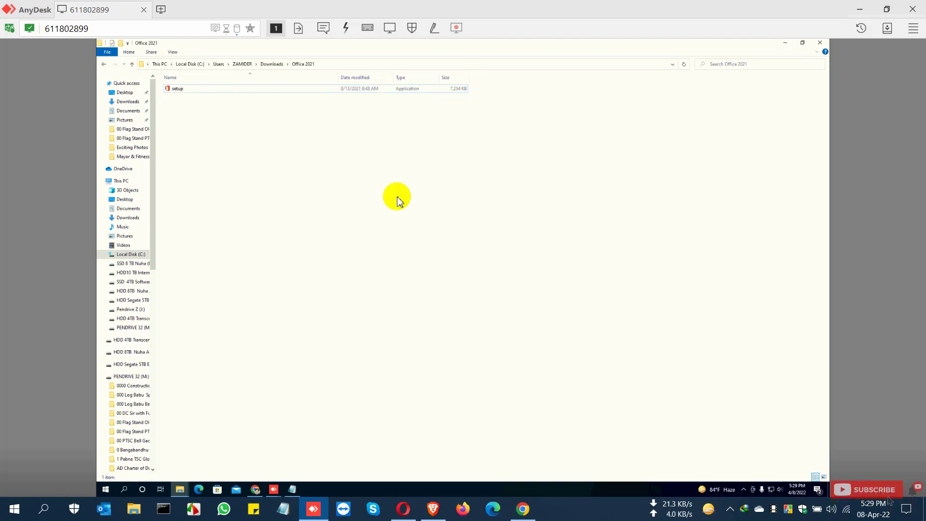
# Step: Switch to the browser and open config.office.com in a new tab
pyautogui.click(217, 90)
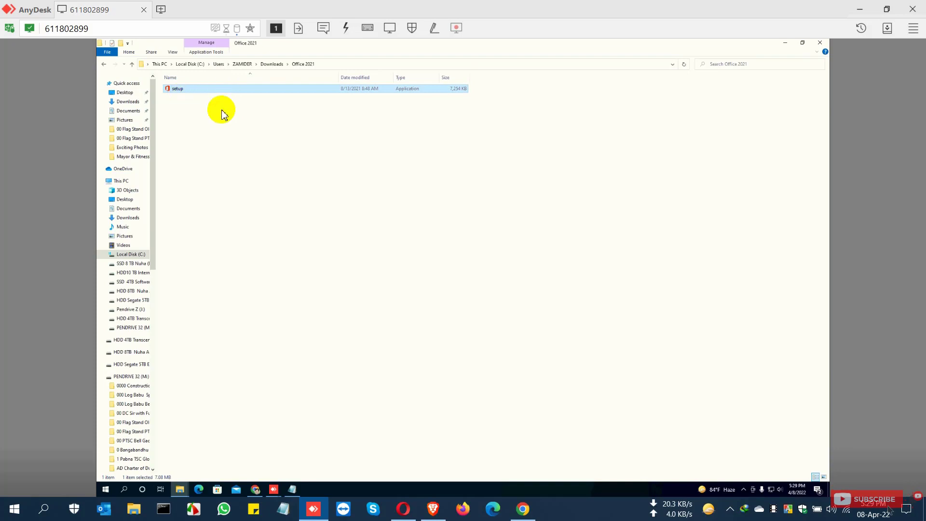
pyautogui.click(803, 43)
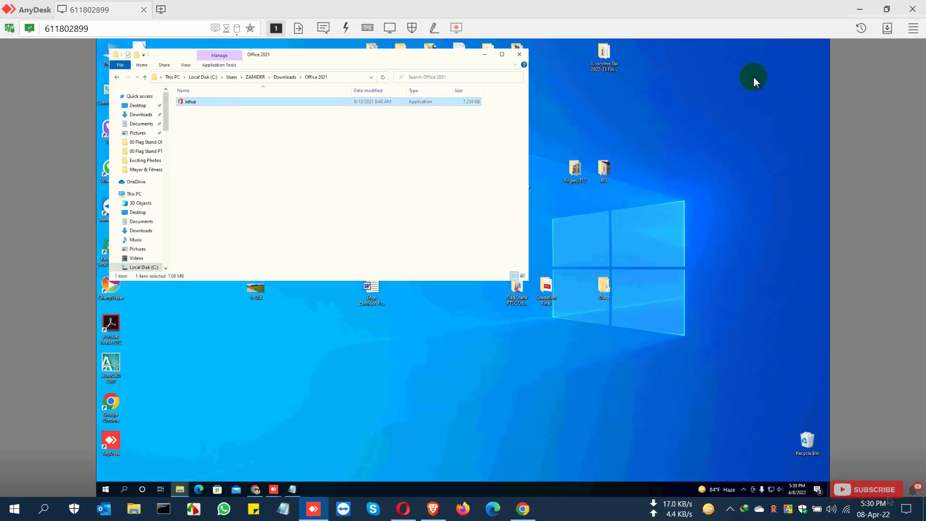
pyautogui.click(256, 490)
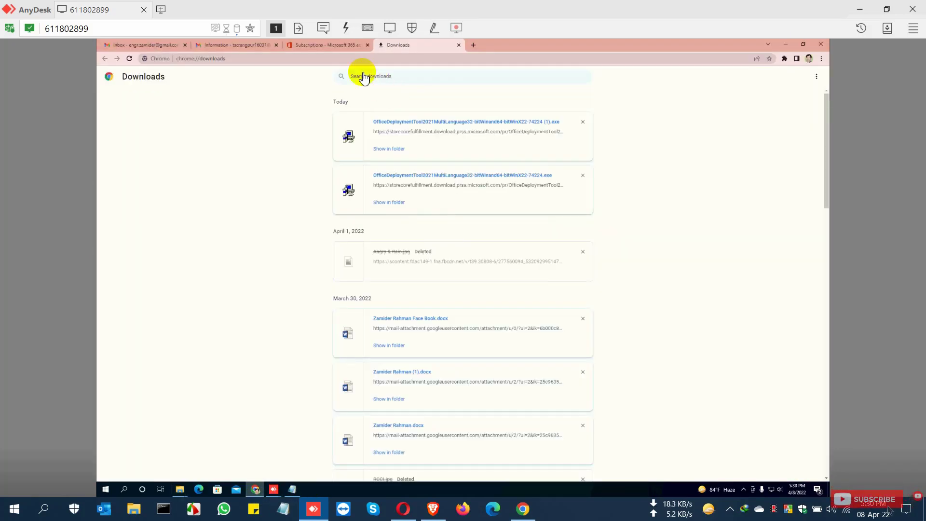
pyautogui.click(472, 45)
pyautogui.click(459, 45)
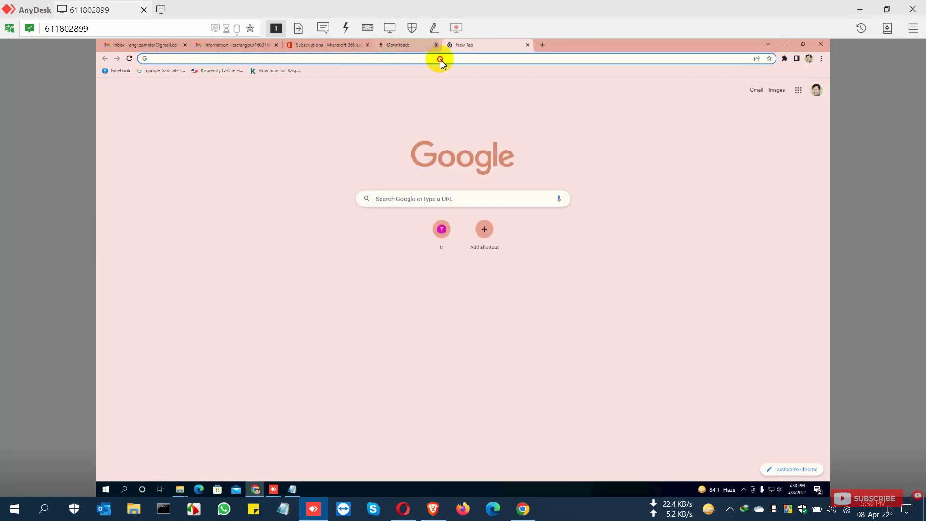
pyautogui.write('co')
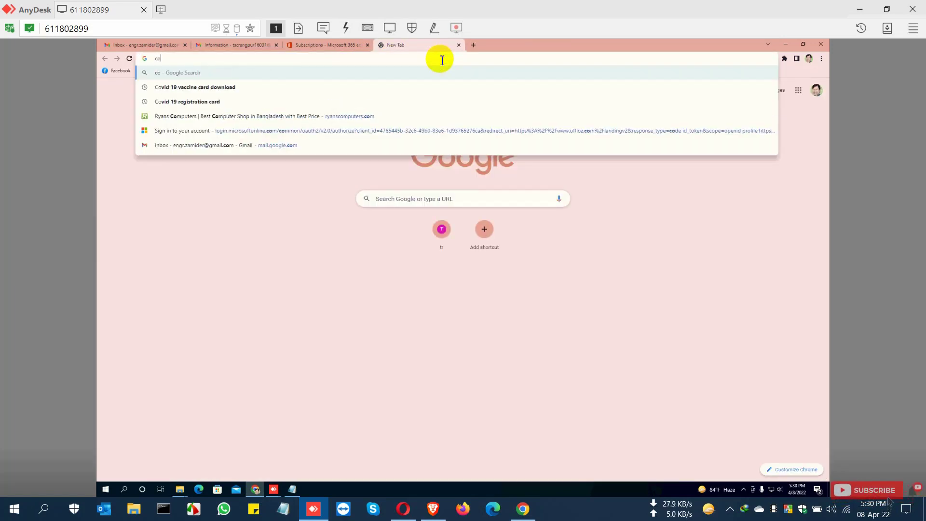
pyautogui.write('nfig')
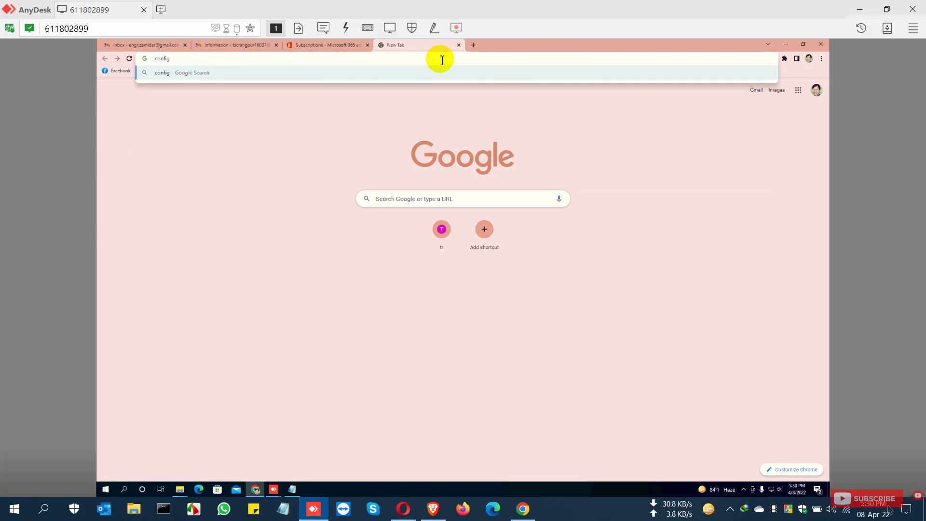
pyautogui.write('.off')
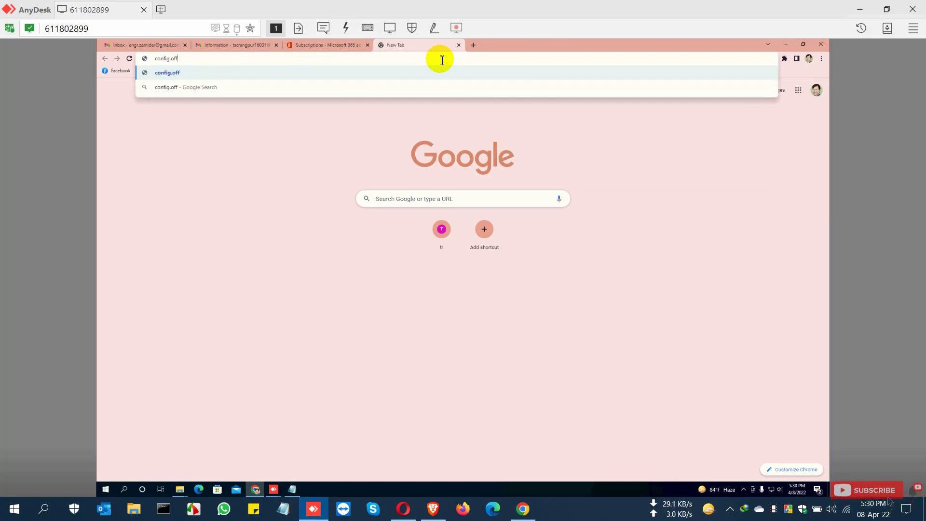
pyautogui.write('ice.com')
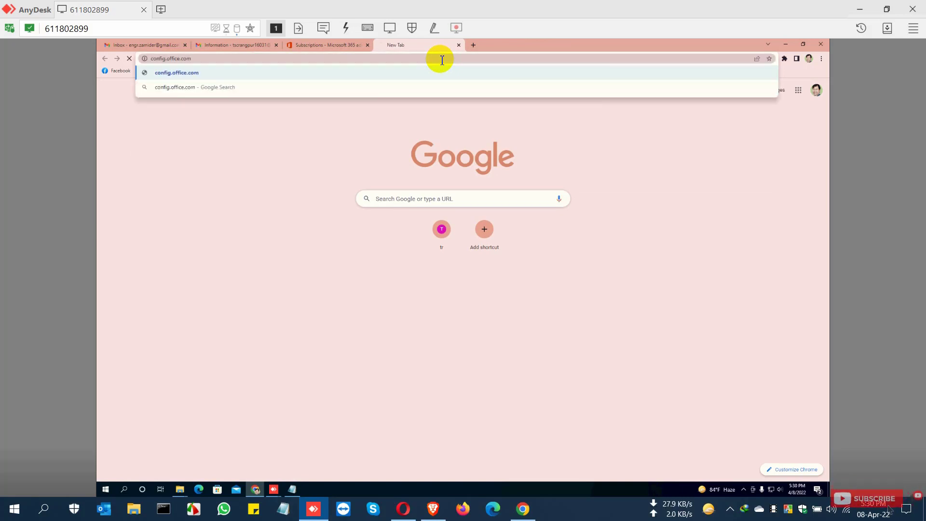
pyautogui.press('Return')
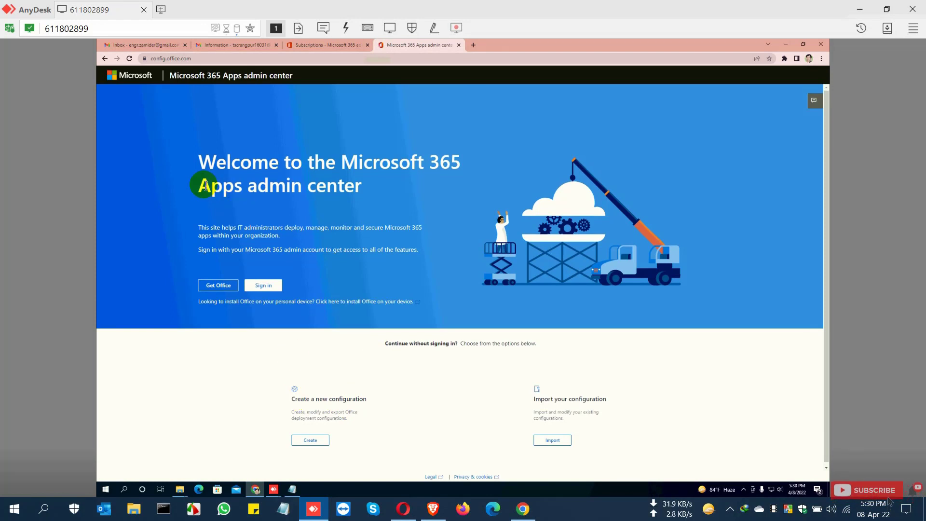
# Step: Start creating a new configuration in the Microsoft 365 Apps admin center
pyautogui.moveTo(203, 163); pyautogui.dragTo(387, 185)
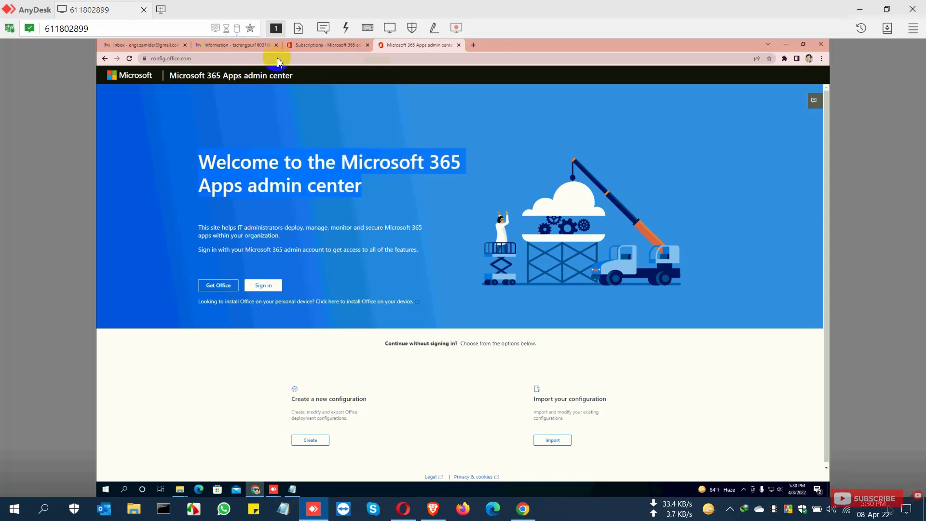
pyautogui.moveTo(195, 60); pyautogui.dragTo(125, 64)
pyautogui.click(191, 59)
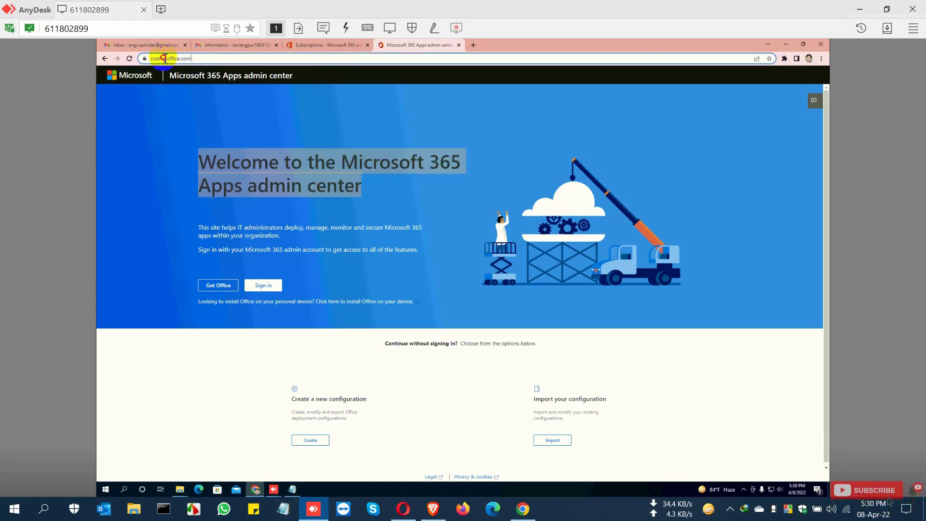
pyautogui.click(299, 401)
pyautogui.moveTo(299, 401); pyautogui.dragTo(368, 398)
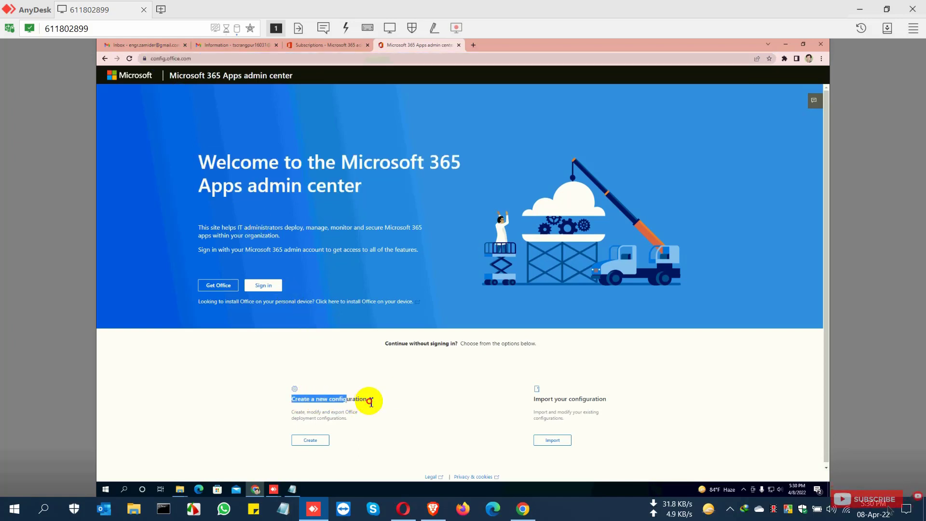
pyautogui.click(307, 441)
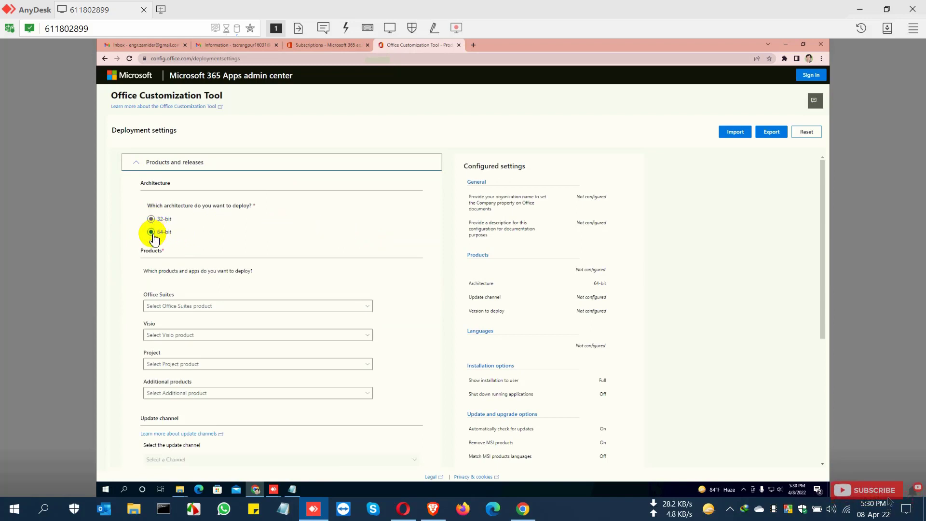
# Step: Choose Office LTSC Professional Plus 2021 - Volume License as the 64-bit Office suite and proceed to the next section
pyautogui.click(206, 307)
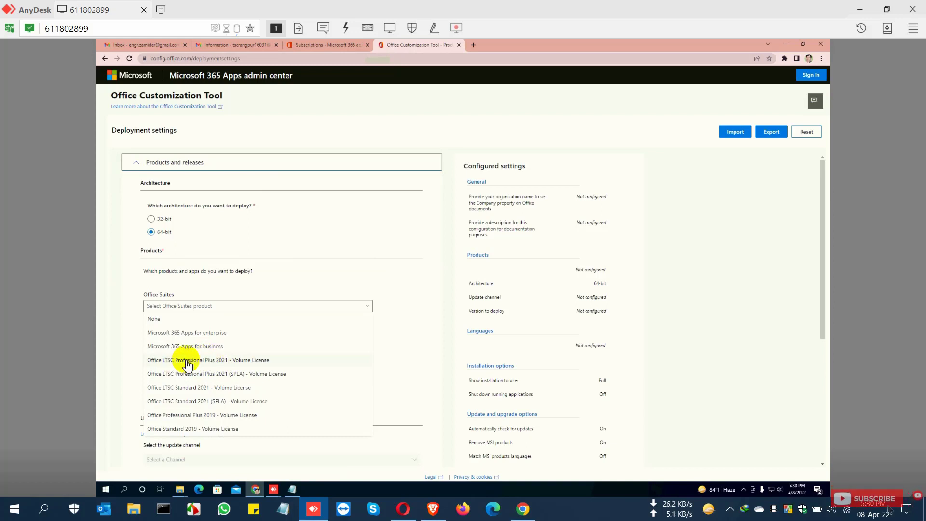
pyautogui.click(235, 362)
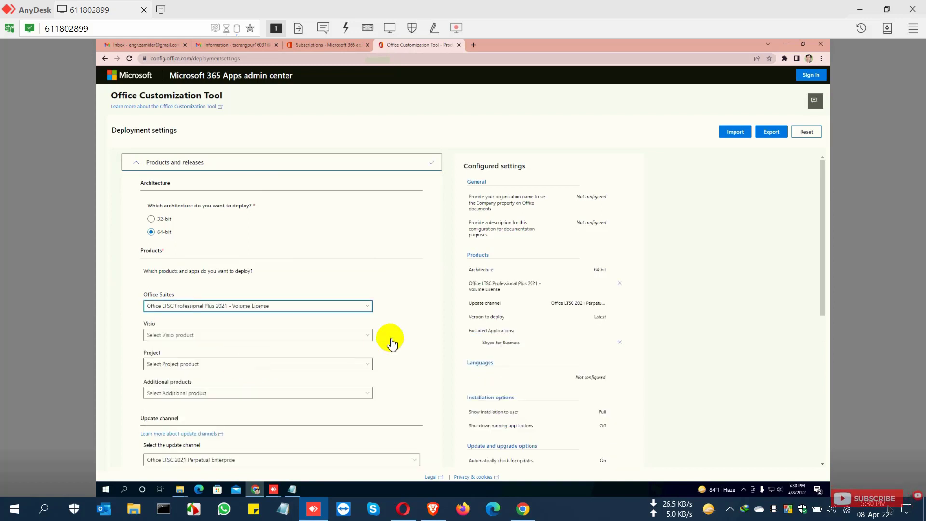
pyautogui.scroll(-1, 390, 342)
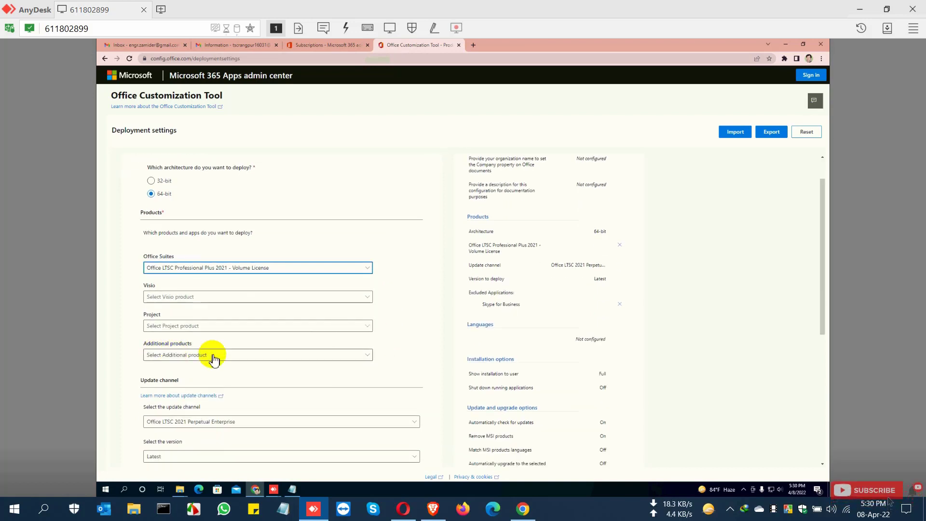
pyautogui.scroll(-2, 269, 362)
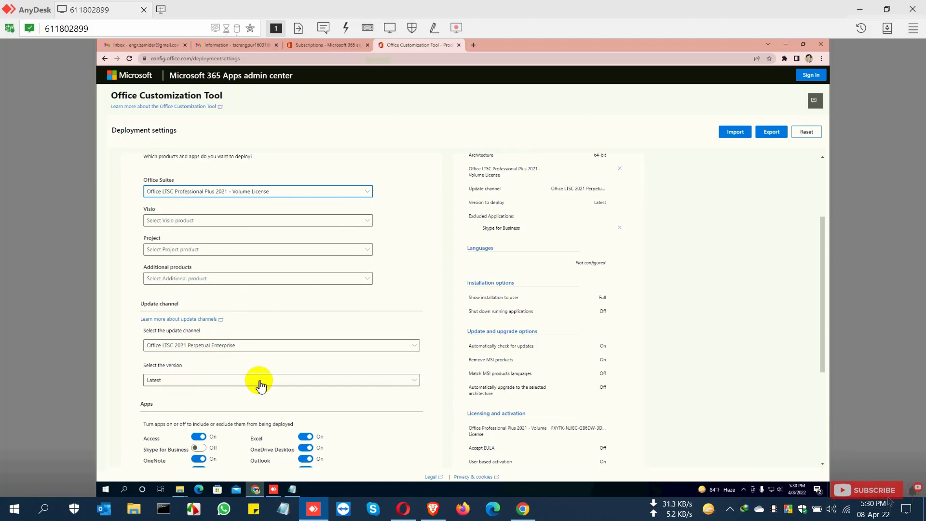
pyautogui.scroll(-3, 271, 376)
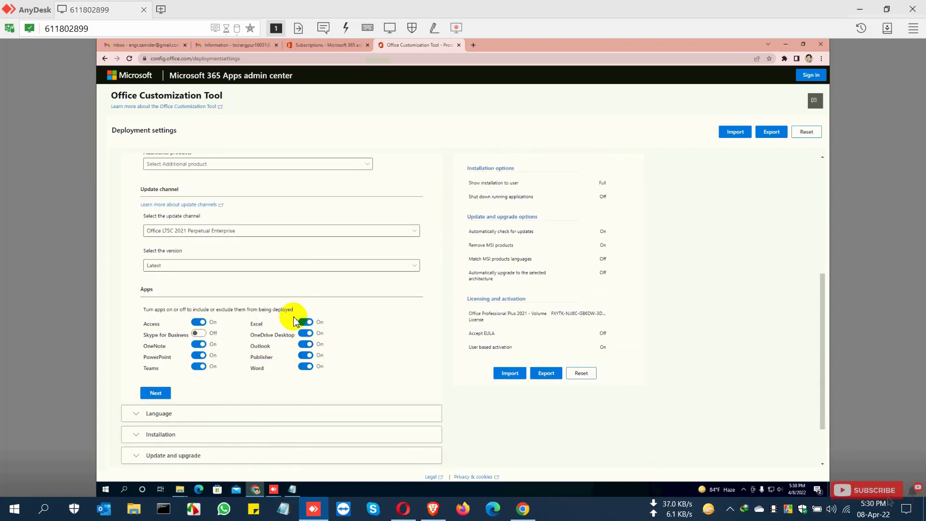
pyautogui.click(155, 394)
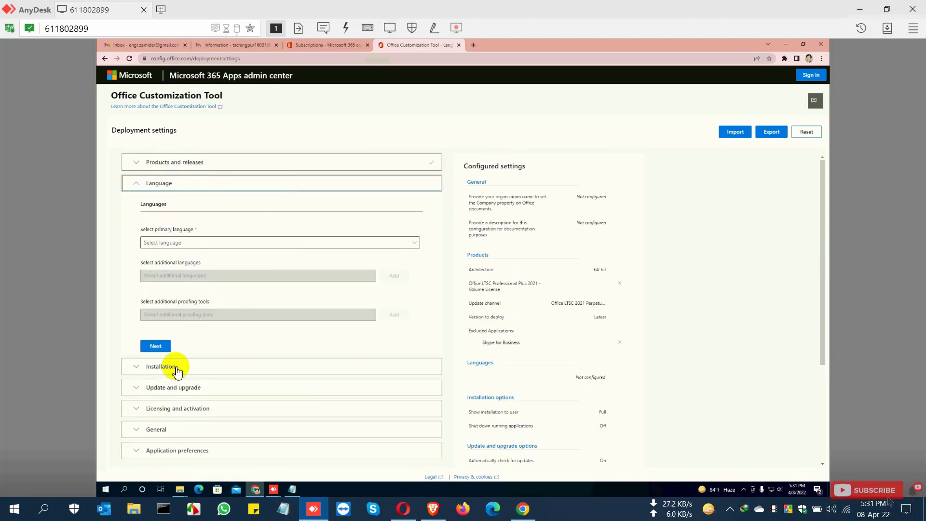
# Step: Set the primary language to English (United States) and continue
pyautogui.moveTo(138, 204); pyautogui.dragTo(186, 206)
pyautogui.click(201, 246)
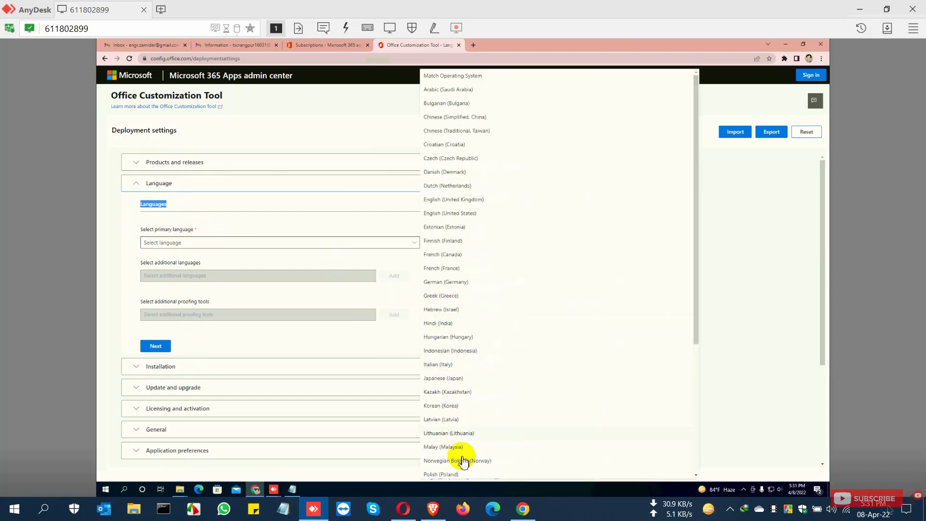
pyautogui.click(472, 217)
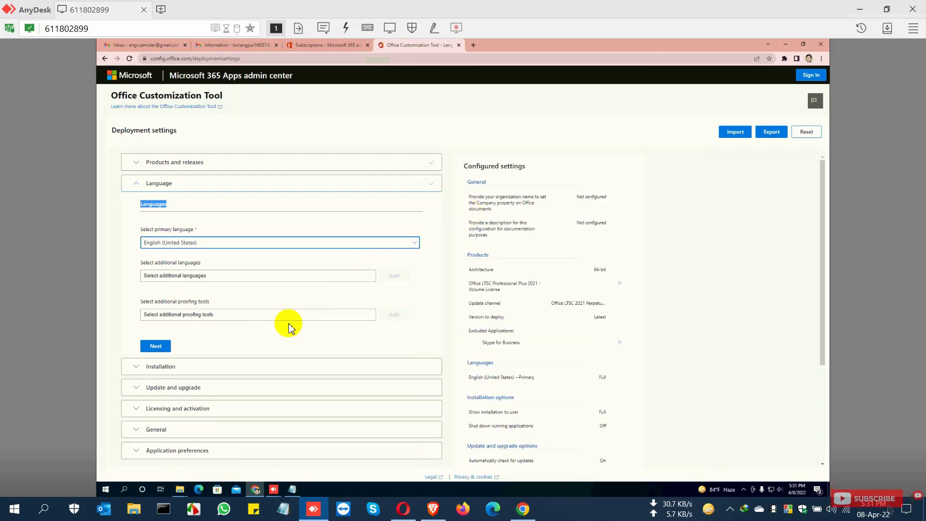
pyautogui.click(156, 346)
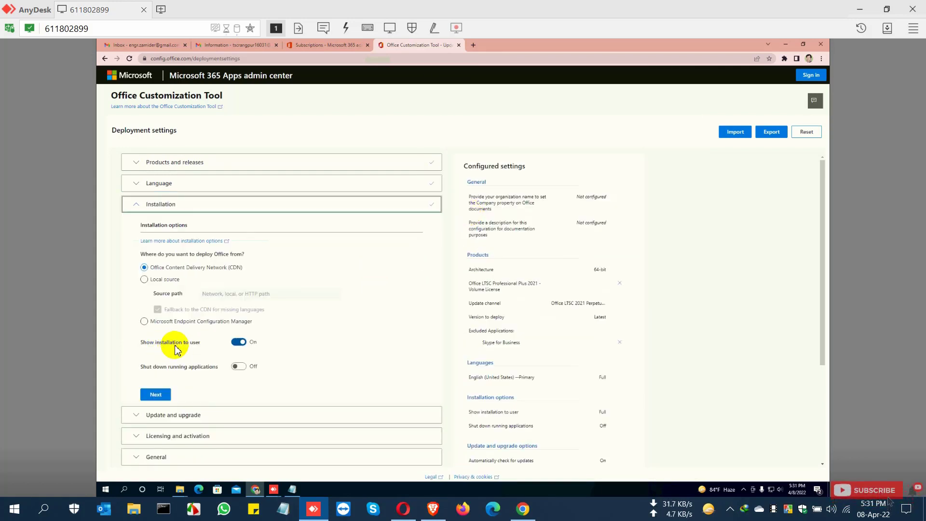
# Step: Keep the default installation options and turn off uninstalling MSI versions of Office in the upgrade settings
pyautogui.click(163, 398)
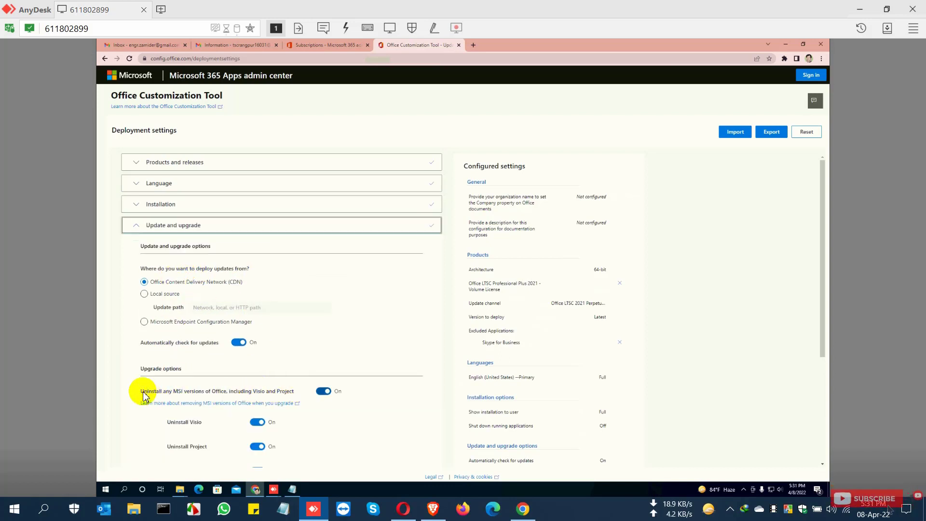
pyautogui.moveTo(143, 392); pyautogui.dragTo(292, 391)
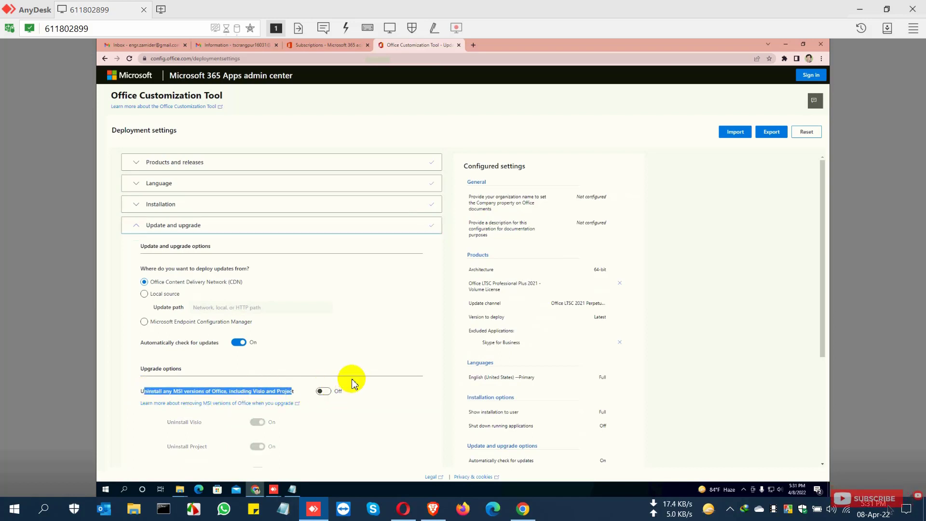
pyautogui.scroll(-3, 352, 384)
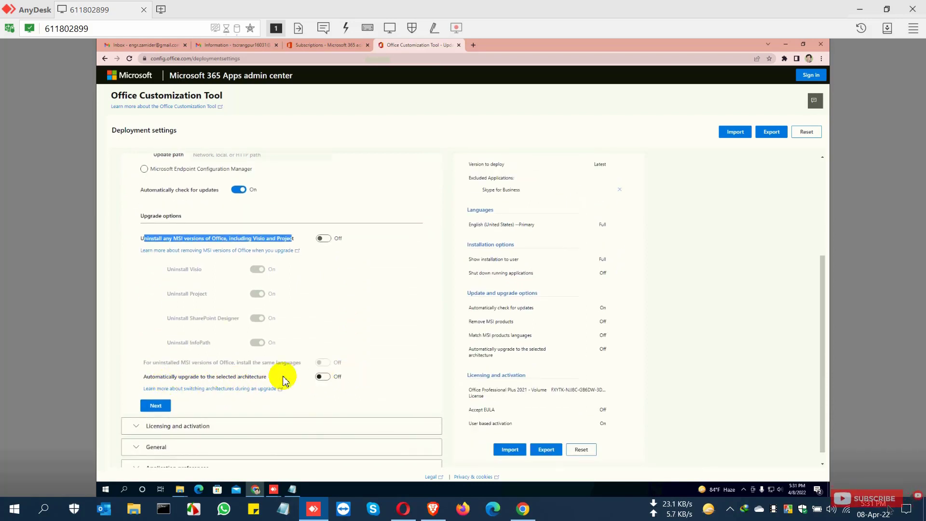
pyautogui.click(156, 407)
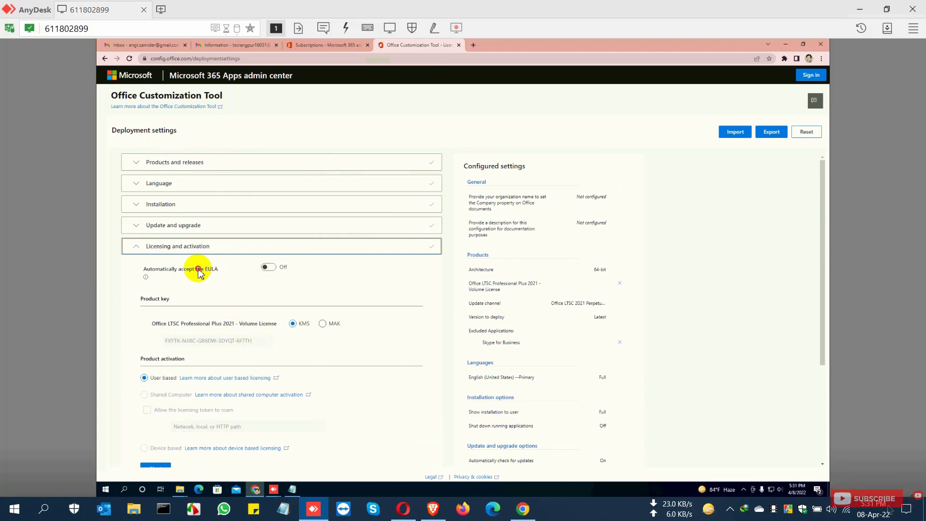
# Step: Turn on automatic EULA acceptance, keep KMS as the product key type, and continue to the General section
pyautogui.click(225, 270)
pyautogui.click(273, 268)
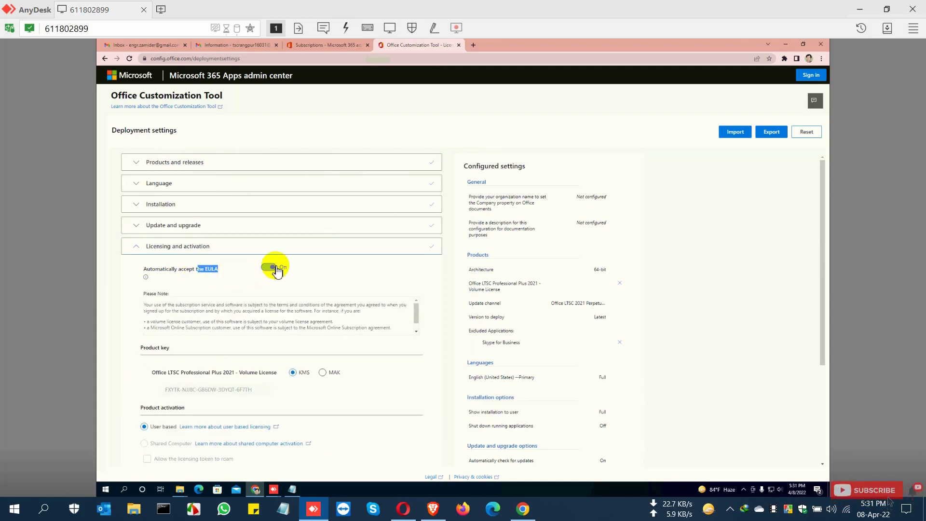
pyautogui.scroll(-2, 371, 353)
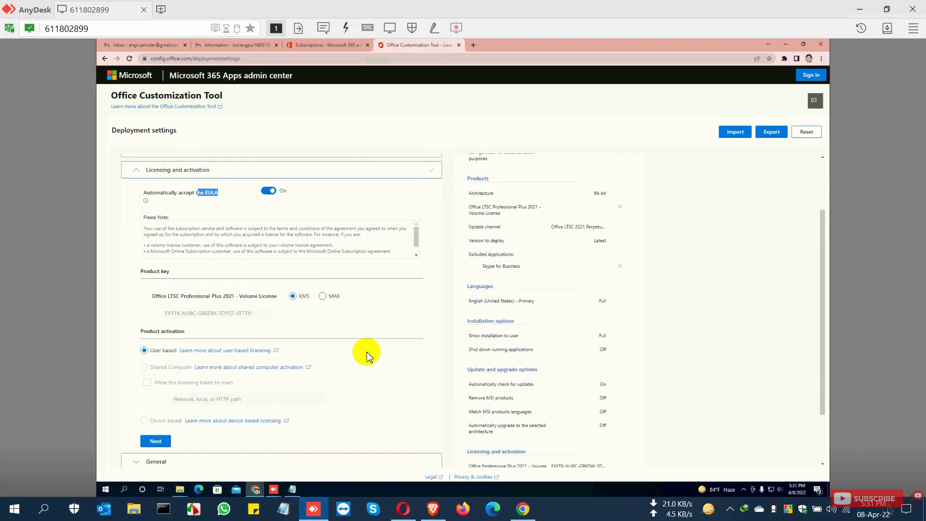
pyautogui.scroll(-1, 366, 353)
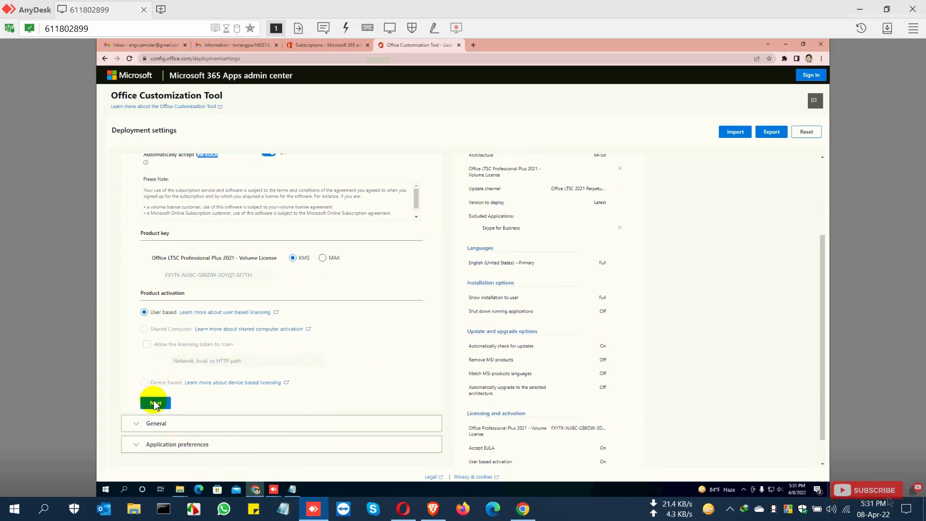
pyautogui.click(322, 259)
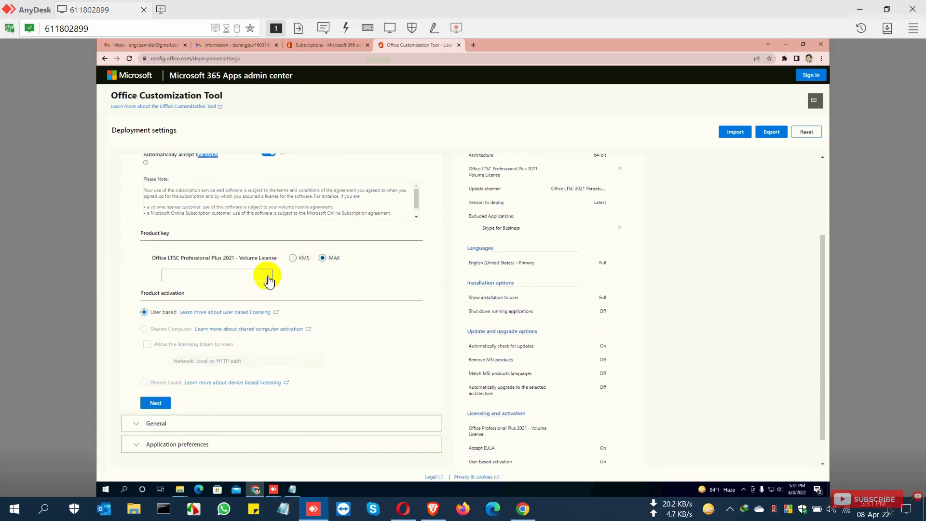
pyautogui.click(293, 259)
pyautogui.click(155, 406)
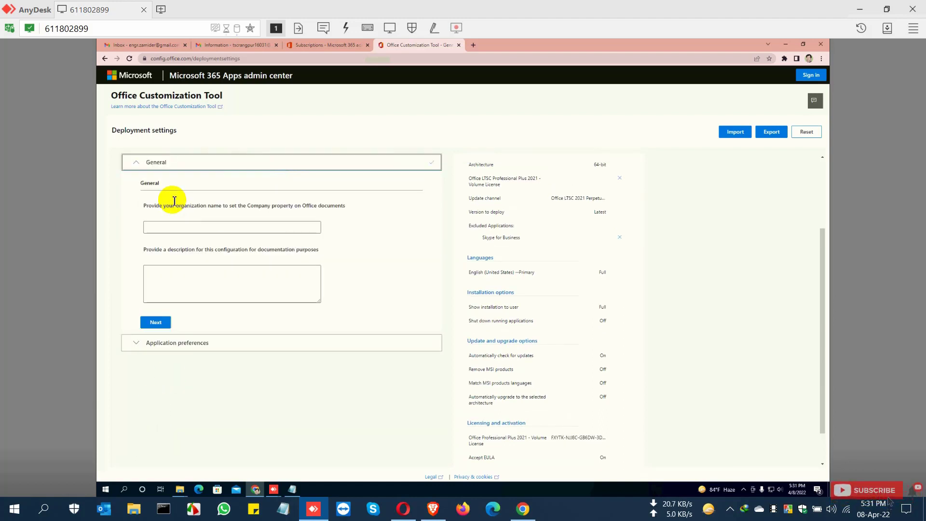
# Step: Leave the General and Application preferences sections blank and move past both of them
pyautogui.click(159, 323)
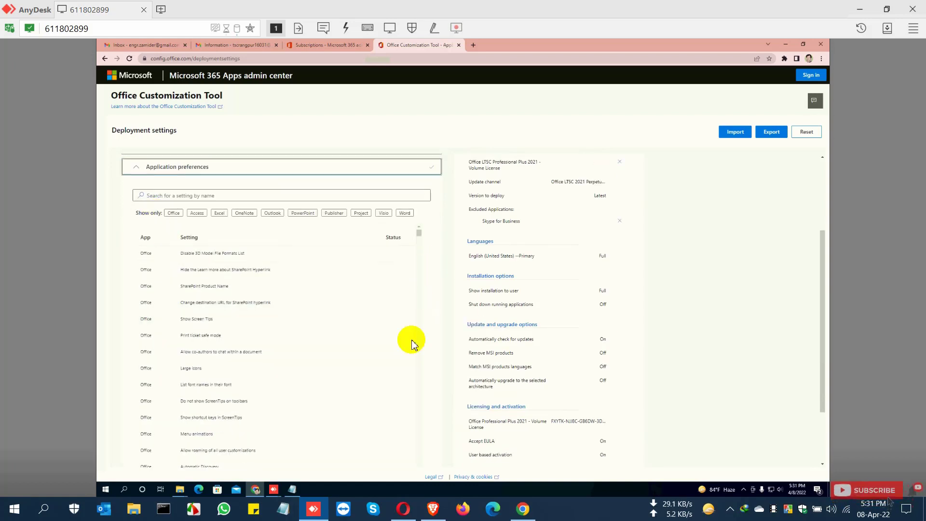
pyautogui.scroll(-10, 411, 344)
pyautogui.click(152, 456)
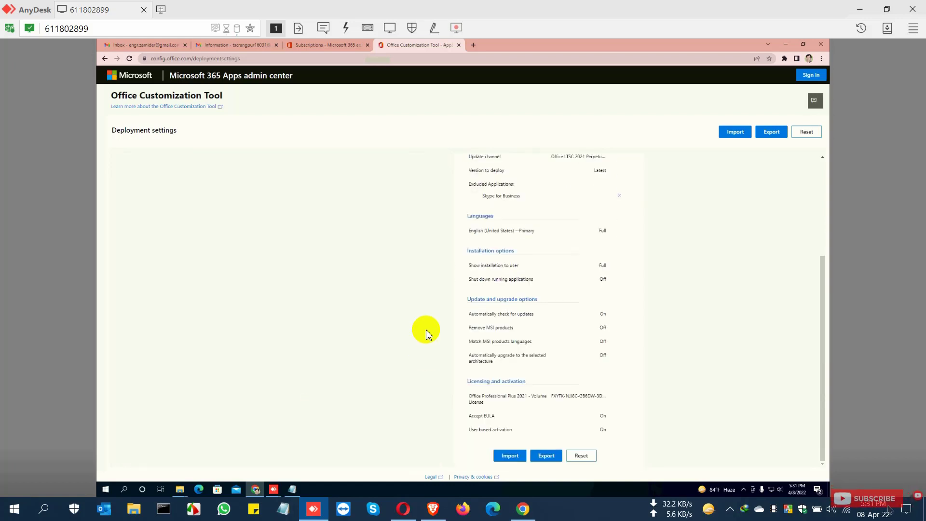
# Step: Export the configuration as Configuration with Office Open XML formats as the default file format, accepting the license terms
pyautogui.click(773, 132)
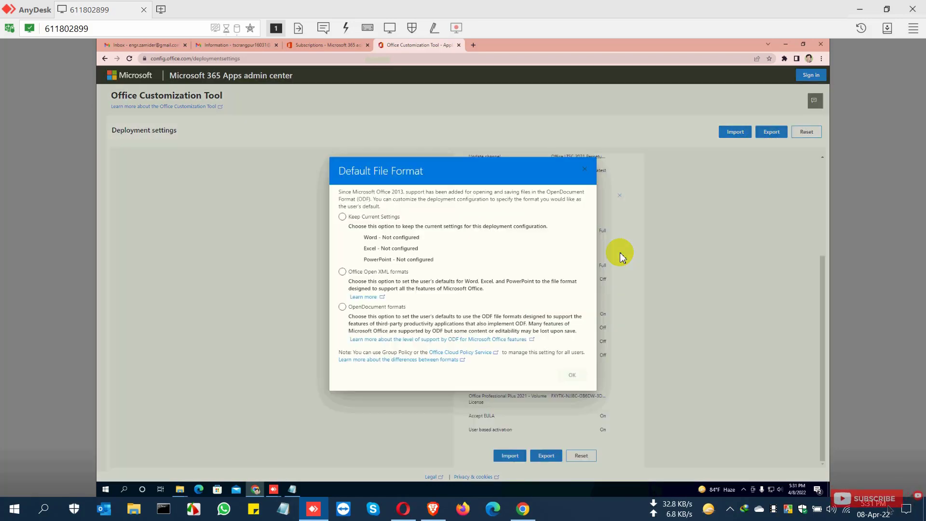
pyautogui.click(411, 273)
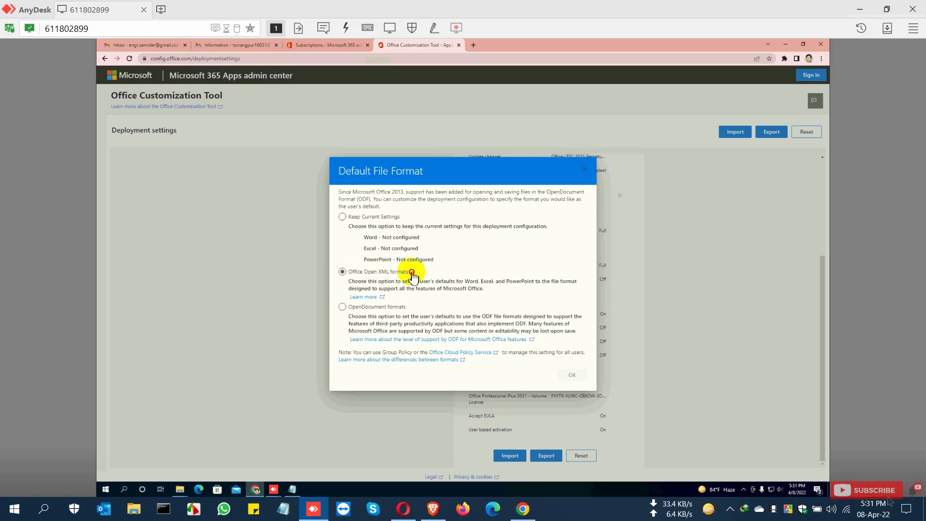
pyautogui.click(342, 272)
pyautogui.click(572, 376)
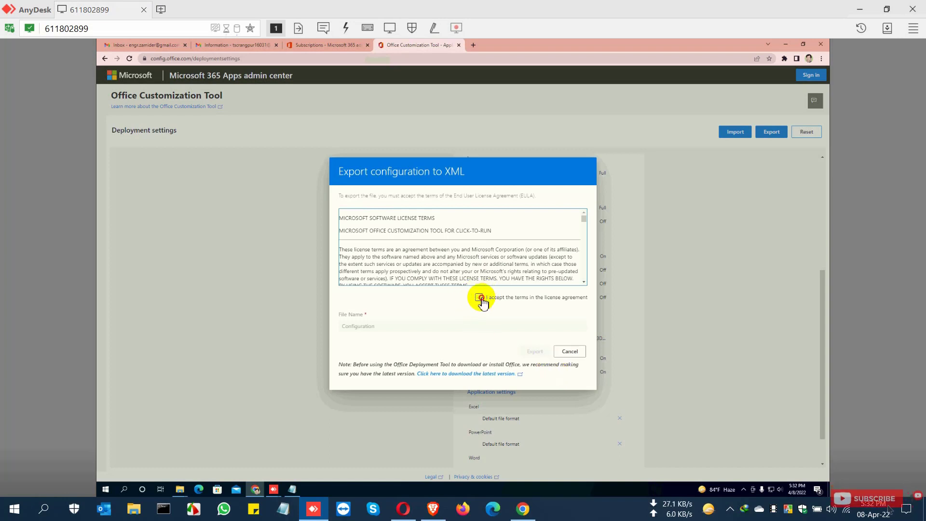
pyautogui.click(480, 299)
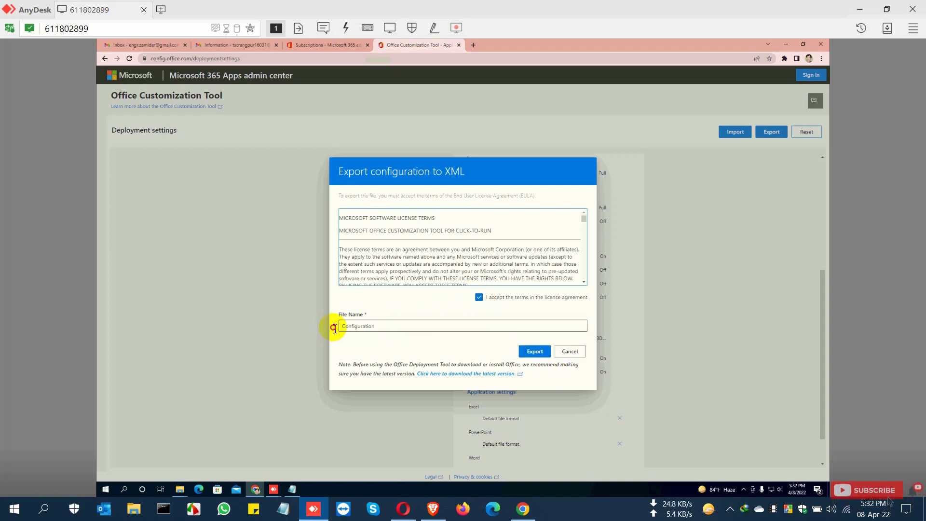
pyautogui.click(533, 353)
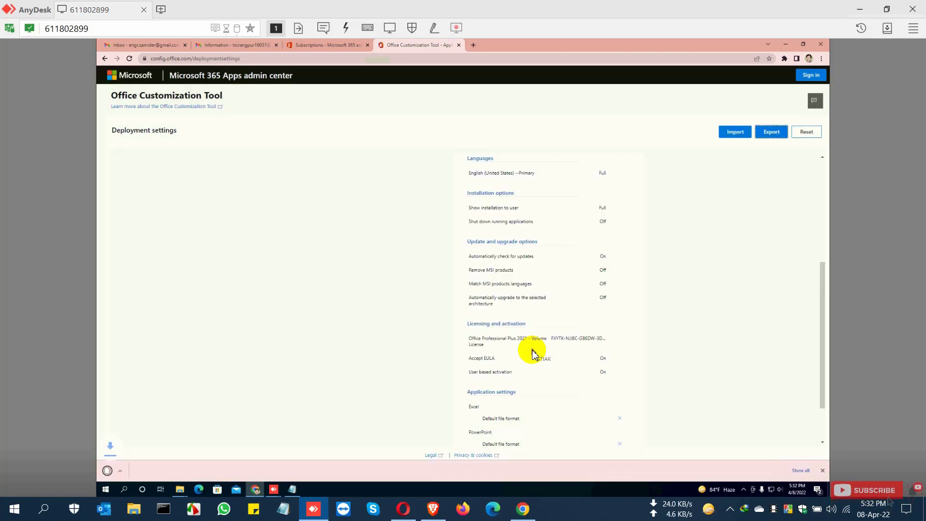
# Step: Copy the downloaded Configuration.xml from the Downloads folder into the Office 2021 folder next to setup
pyautogui.click(800, 471)
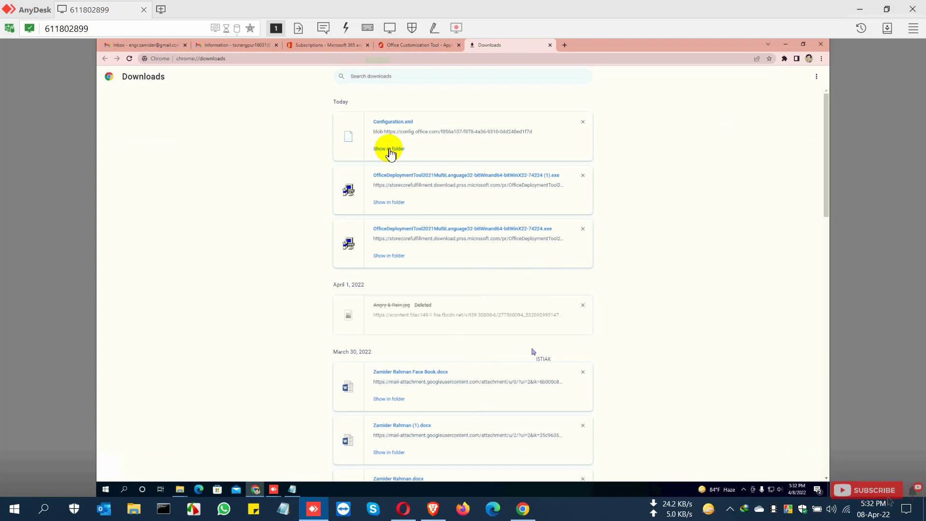
pyautogui.click(389, 150)
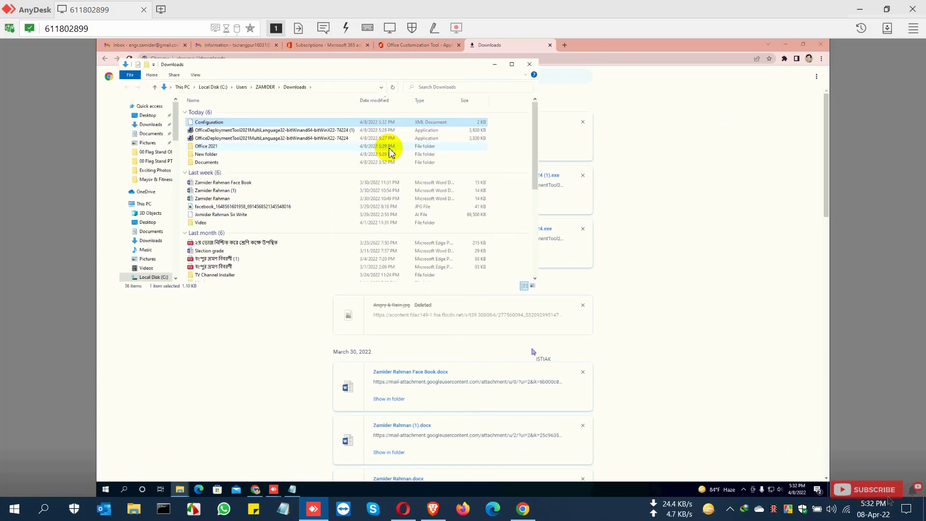
pyautogui.rightClick(231, 124)
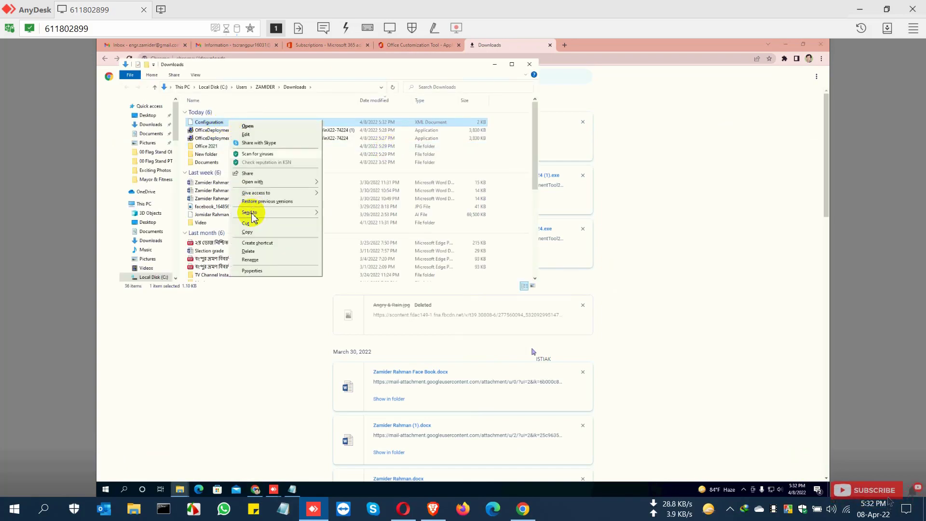
pyautogui.click(248, 231)
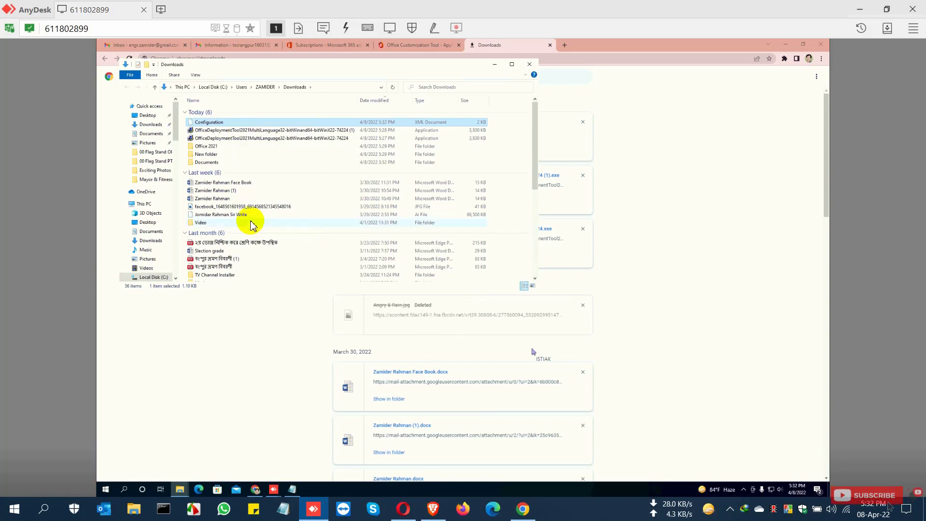
pyautogui.doubleClick(215, 148)
pyautogui.rightClick(283, 178)
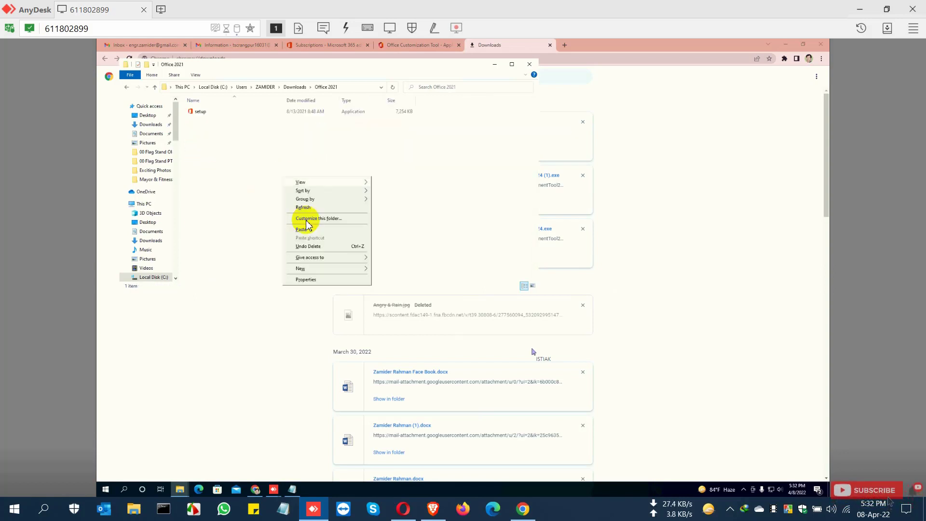
pyautogui.click(308, 230)
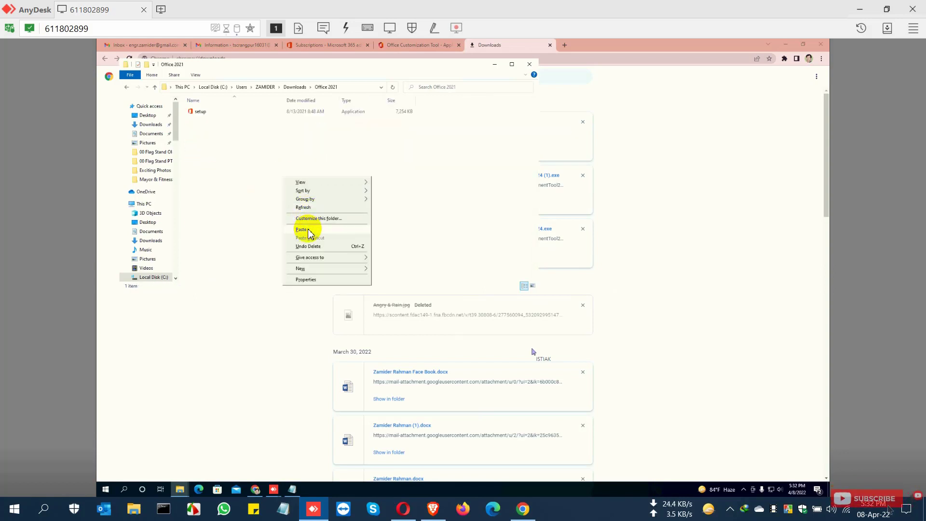
pyautogui.click(264, 180)
# Step: Search the web for office install by it pro and open the Deploy Office 2019 (for IT Pros) Microsoft Docs page
pyautogui.click(548, 43)
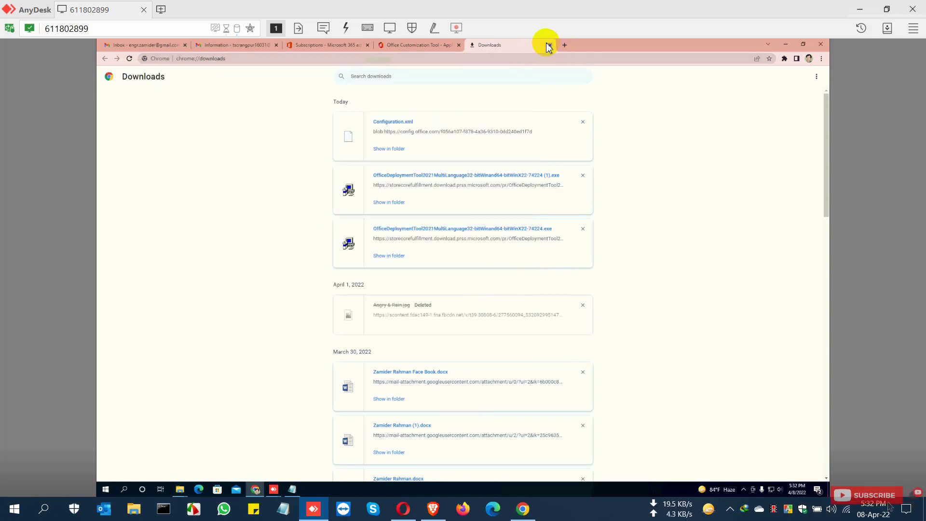
pyautogui.click(486, 62)
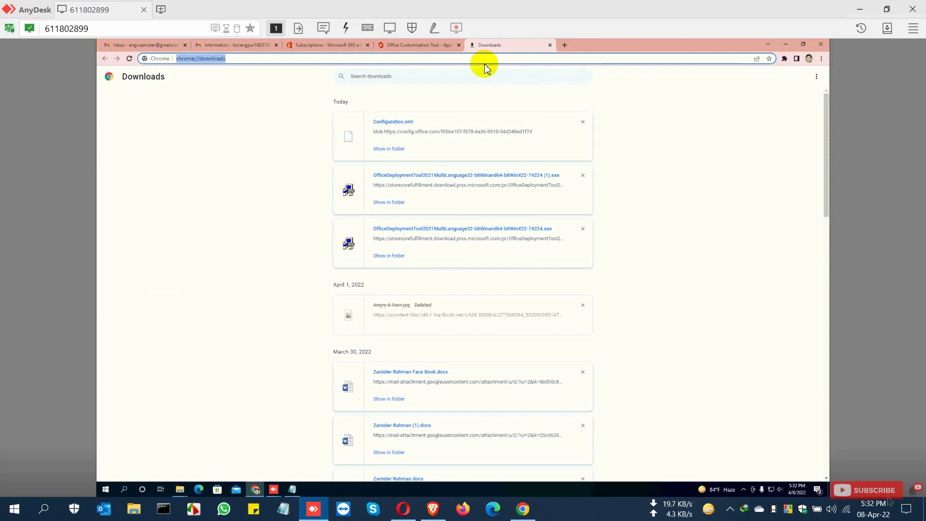
pyautogui.write('office install by it pro')
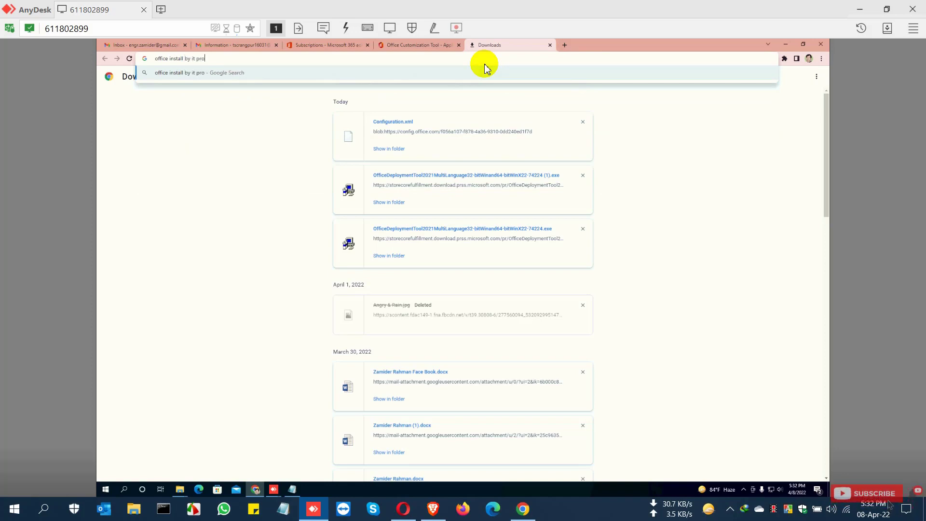
pyautogui.press('Return')
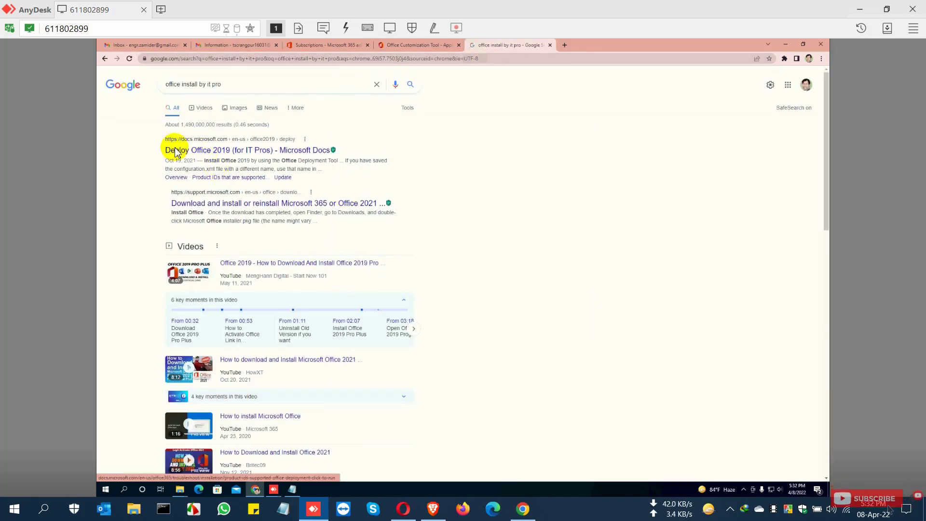
pyautogui.moveTo(150, 154); pyautogui.dragTo(337, 149)
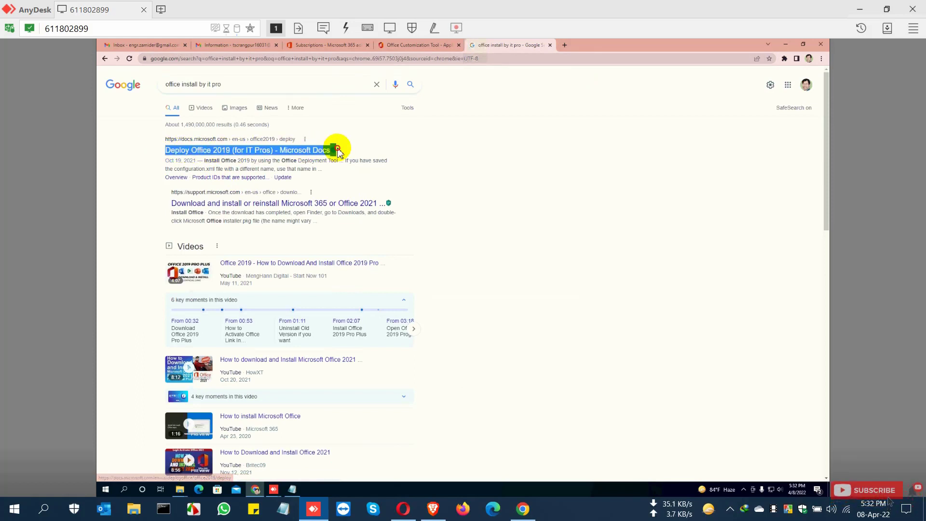
pyautogui.click(297, 152)
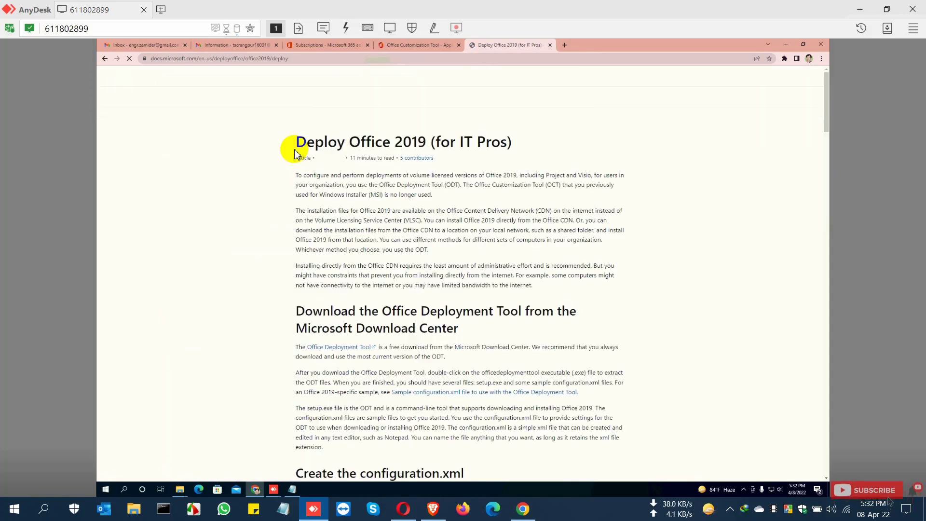
# Step: Read the Deploy Office 2019 article's introduction, configuration.xml settings table and sample configuration.xml file
pyautogui.moveTo(296, 142); pyautogui.dragTo(484, 135)
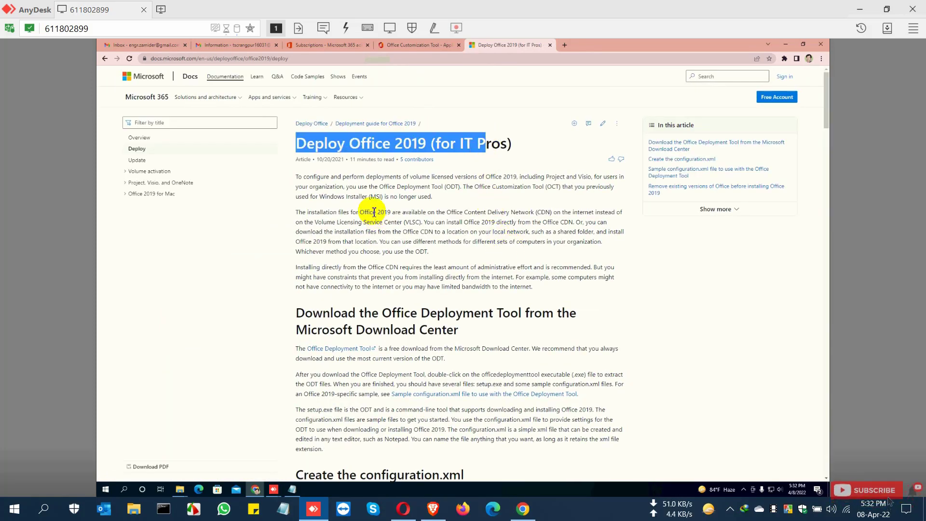
pyautogui.moveTo(373, 212); pyautogui.dragTo(487, 212)
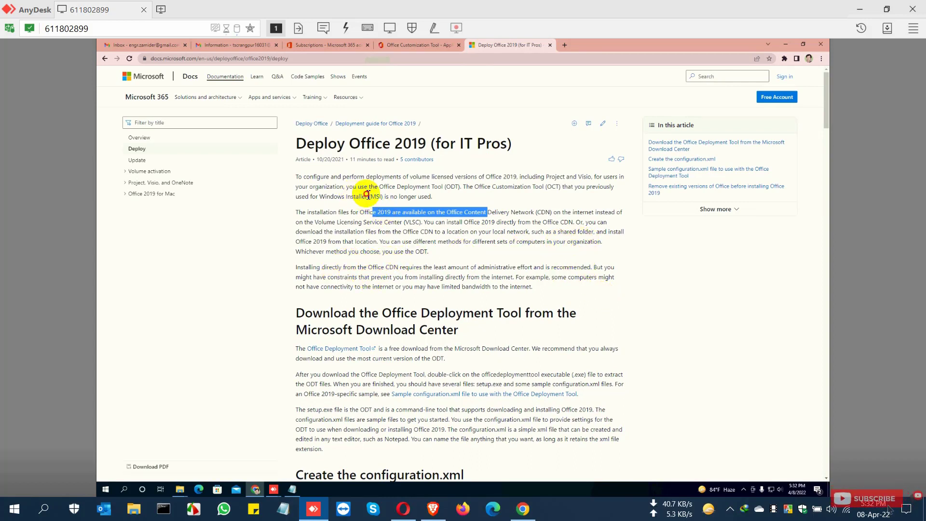
pyautogui.moveTo(354, 197); pyautogui.dragTo(448, 198)
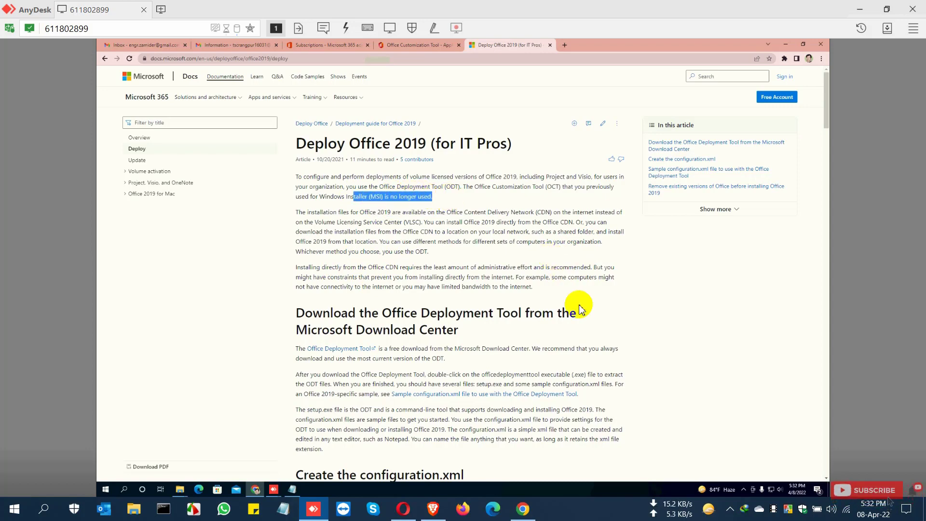
pyautogui.scroll(-5, 579, 309)
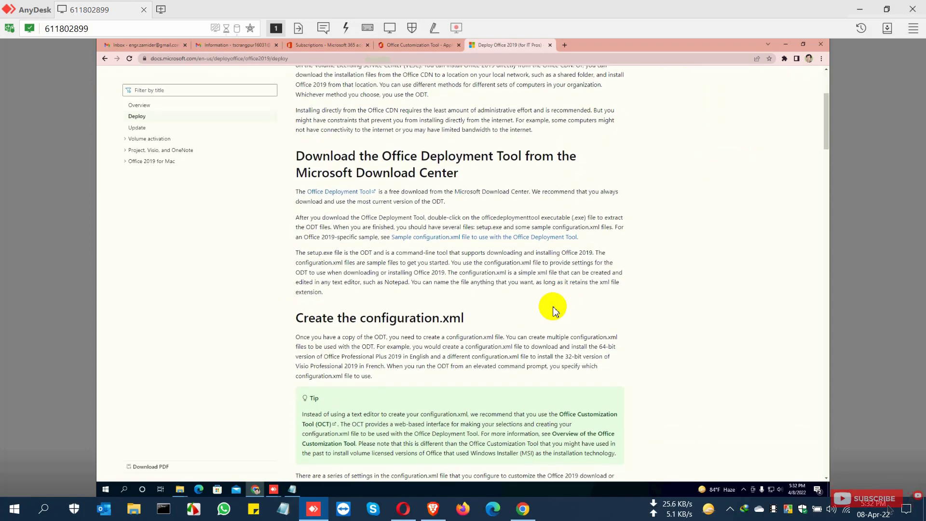
pyautogui.moveTo(303, 208); pyautogui.dragTo(485, 212)
pyautogui.scroll(-5, 550, 261)
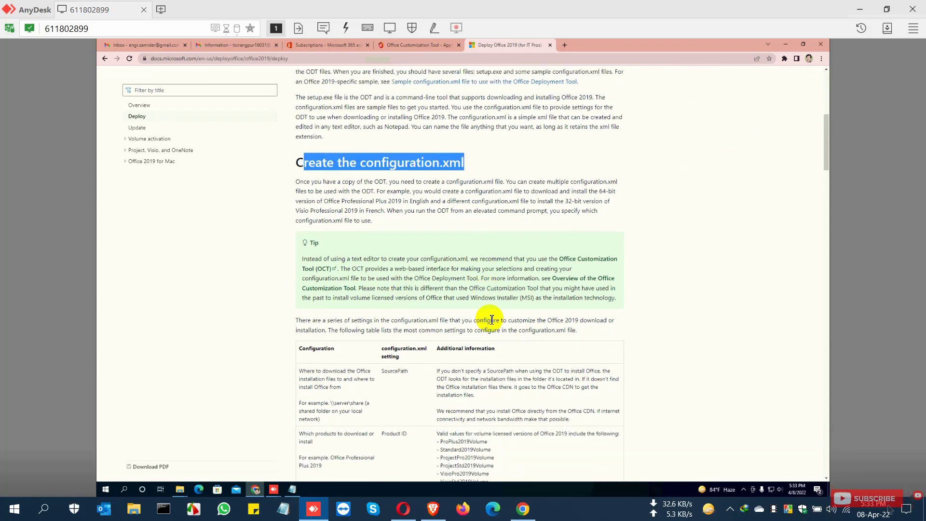
pyautogui.scroll(-8, 495, 327)
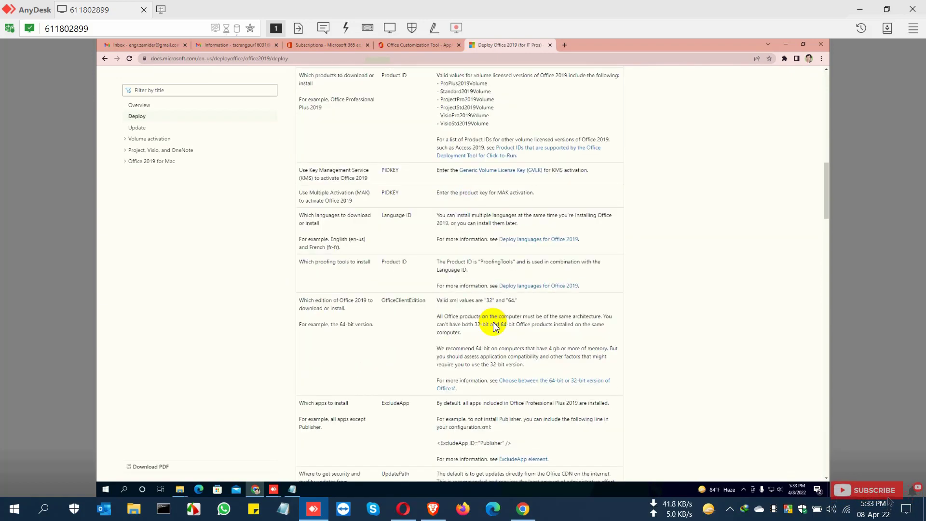
pyautogui.scroll(-7, 497, 328)
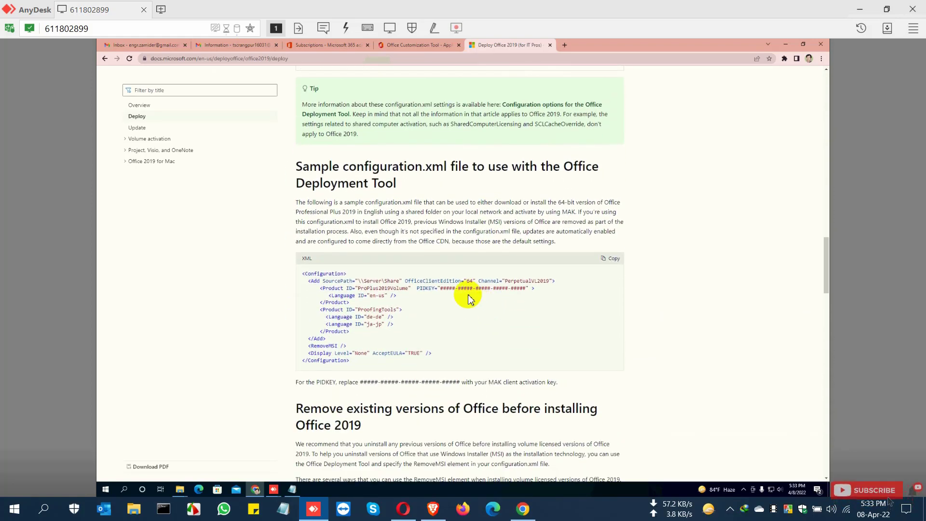
pyautogui.moveTo(331, 281); pyautogui.dragTo(545, 291)
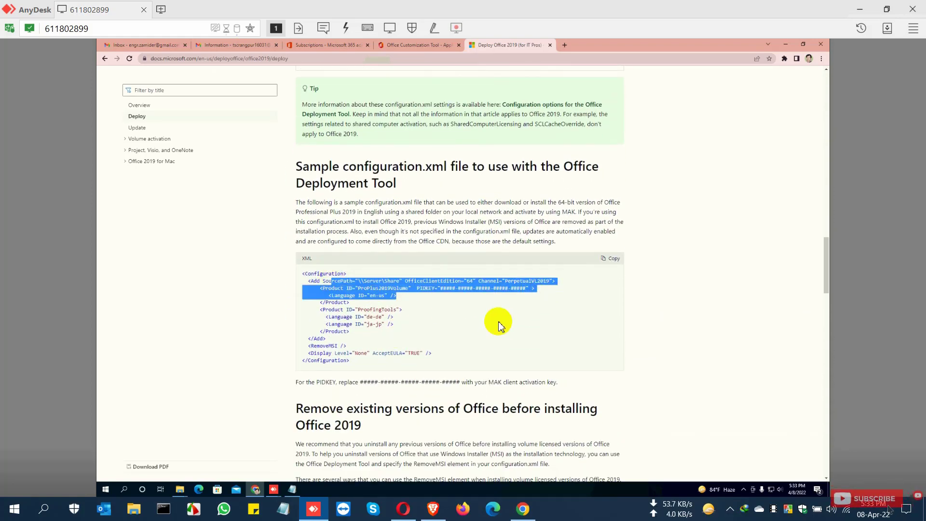
pyautogui.click(596, 317)
# Step: Read the article's sections on downloading and installing Office with the setup /download and setup /configure commands
pyautogui.scroll(-2, 598, 321)
pyautogui.scroll(-4, 598, 322)
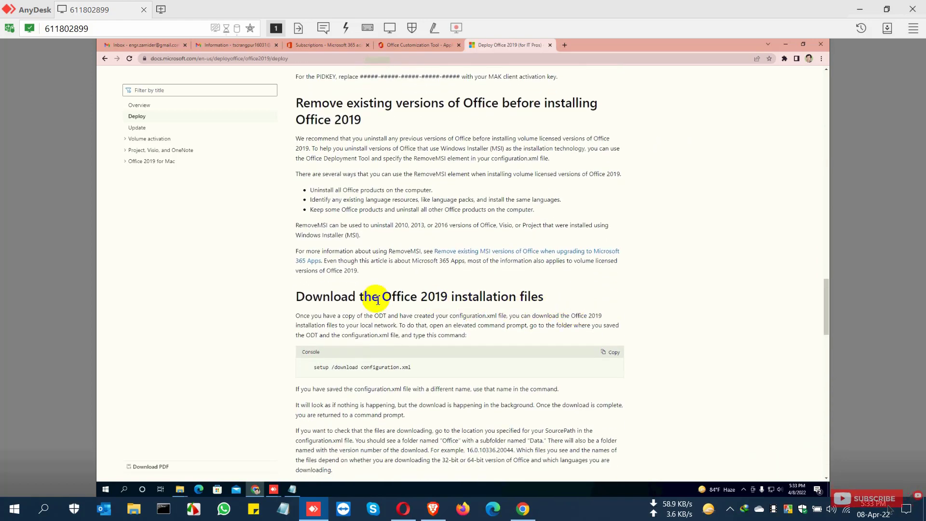
pyautogui.moveTo(297, 297); pyautogui.dragTo(531, 300)
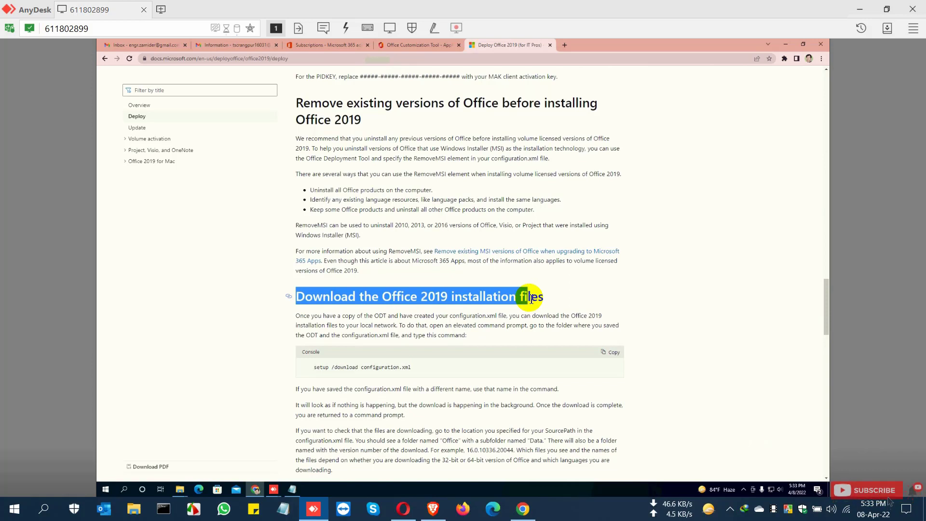
pyautogui.scroll(-1, 668, 304)
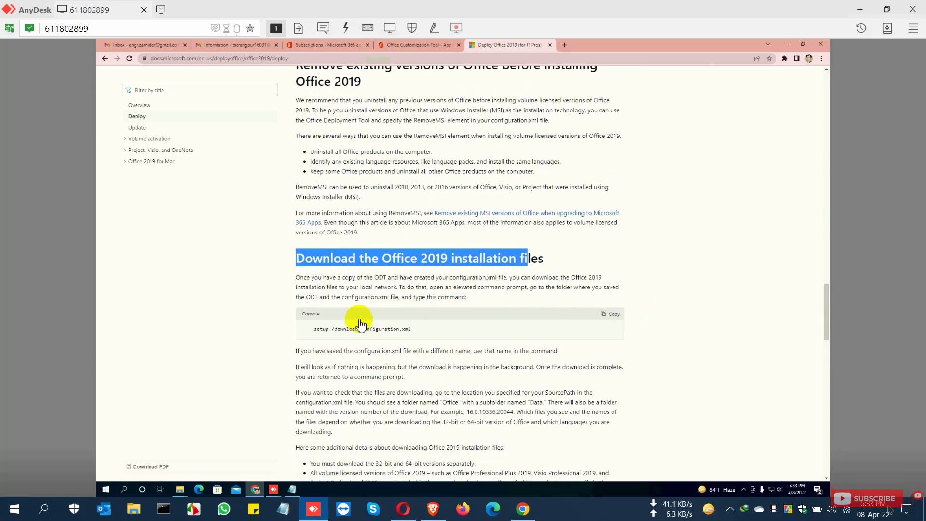
pyautogui.click(426, 330)
pyautogui.moveTo(426, 330); pyautogui.dragTo(314, 330)
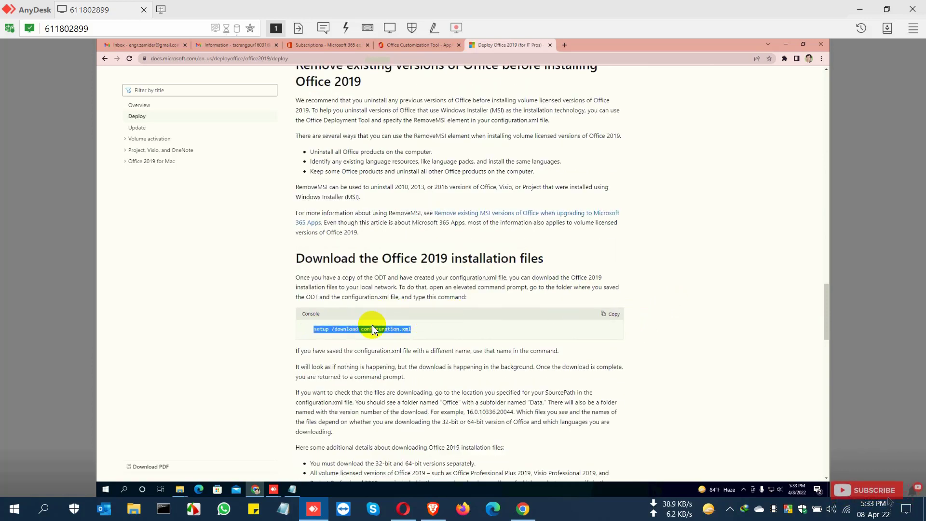
pyautogui.scroll(-1, 657, 319)
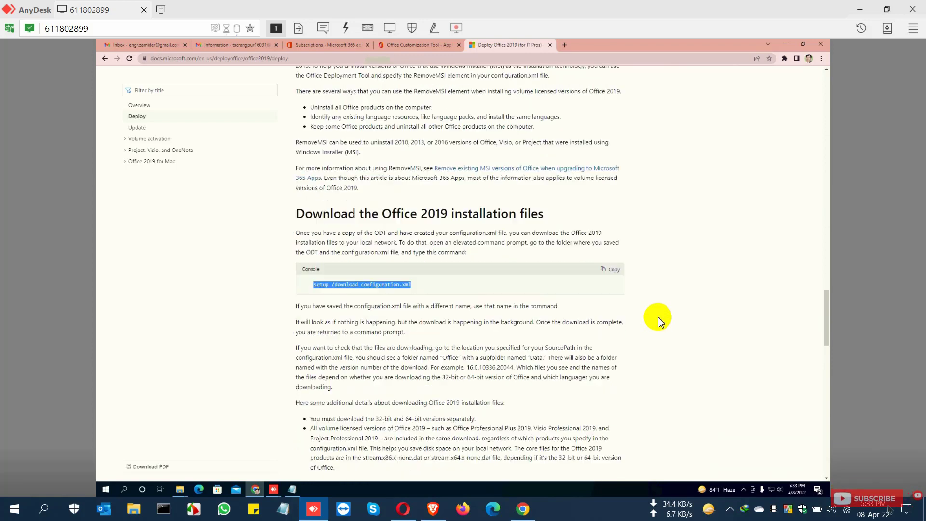
pyautogui.scroll(-4, 659, 320)
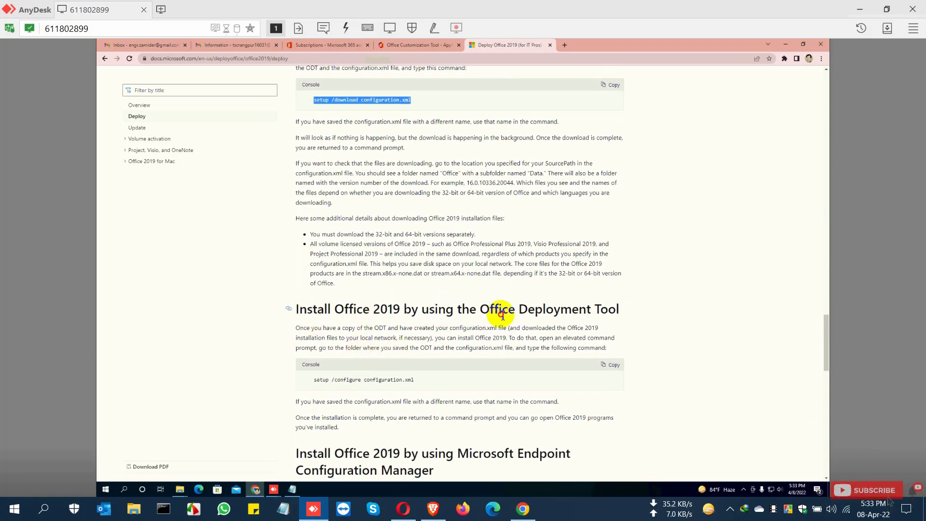
pyautogui.moveTo(503, 314); pyautogui.dragTo(519, 314)
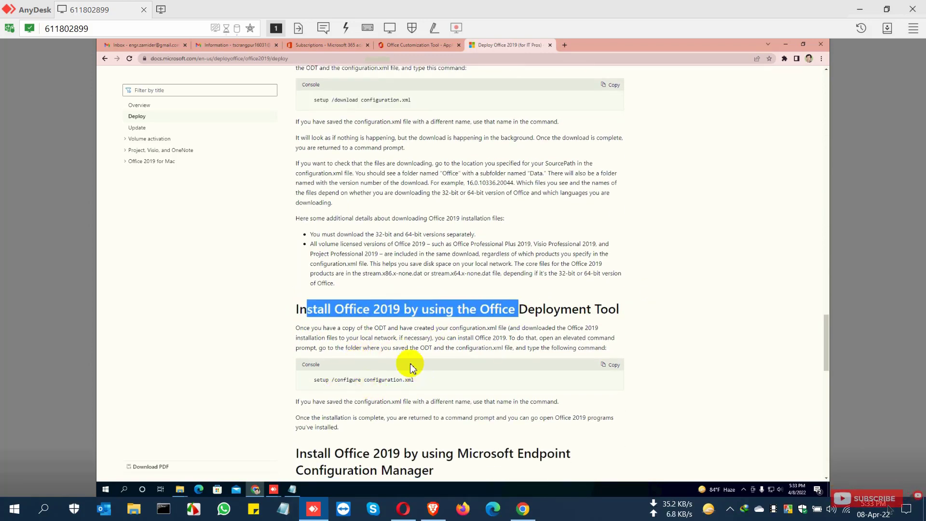
pyautogui.scroll(2, 552, 312)
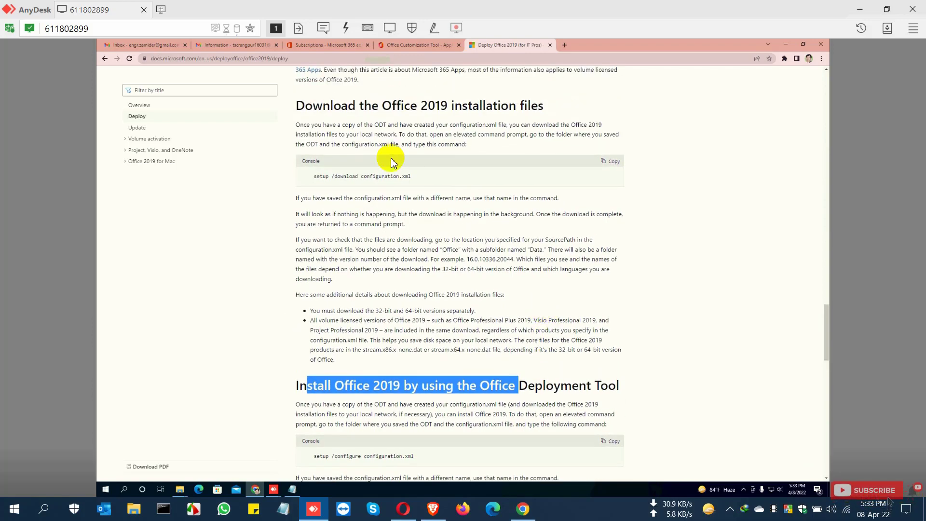
# Step: Switch to the Office 2021 folder and open a command prompt in it from the folder's address bar
pyautogui.moveTo(306, 107); pyautogui.dragTo(364, 108)
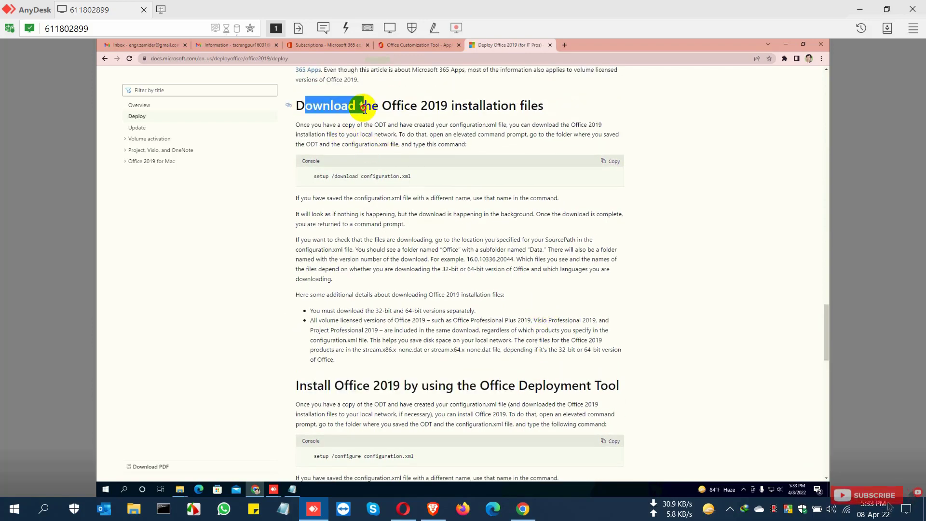
pyautogui.click(669, 194)
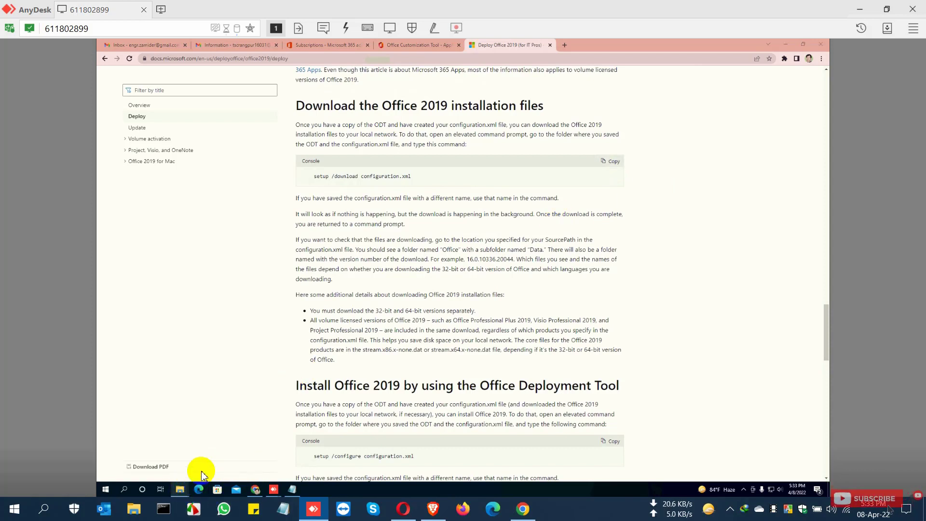
pyautogui.moveTo(180, 488)
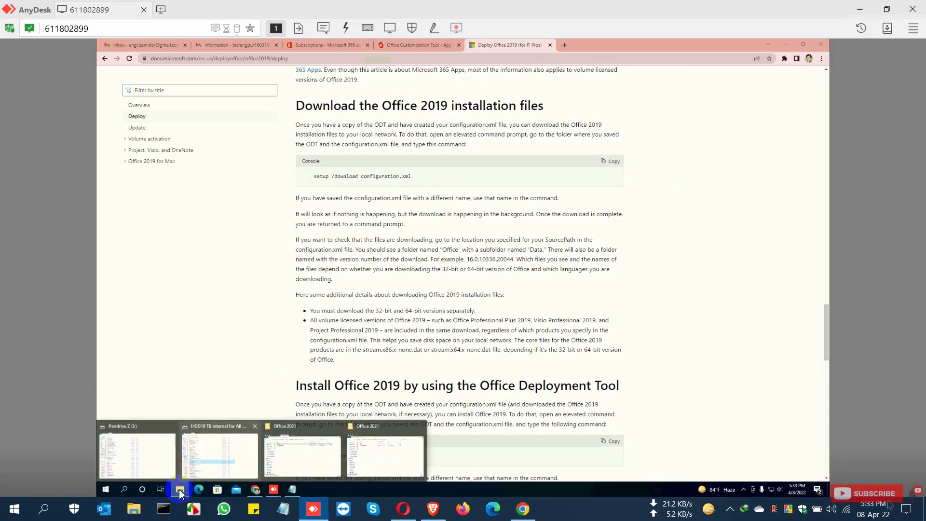
pyautogui.click(371, 446)
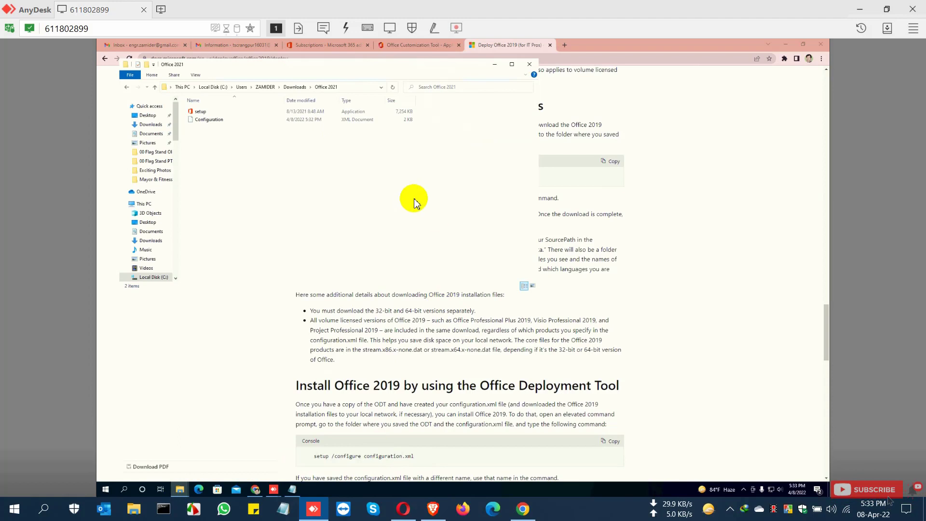
pyautogui.rightClick(296, 173)
pyautogui.click(311, 201)
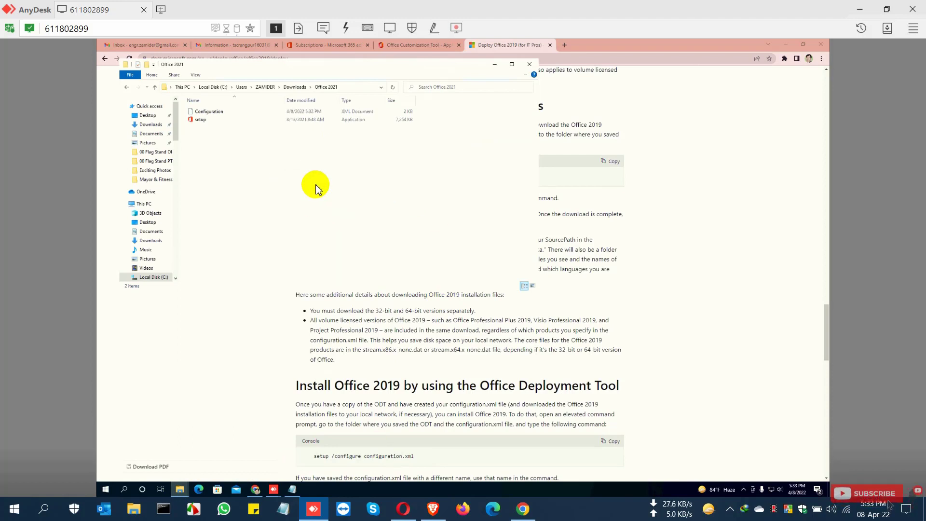
pyautogui.click(362, 88)
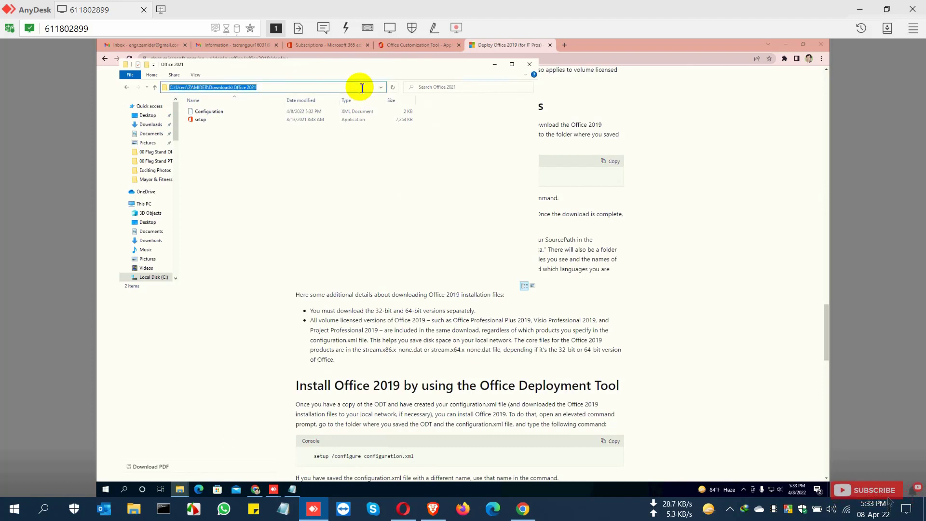
pyautogui.write('cm')
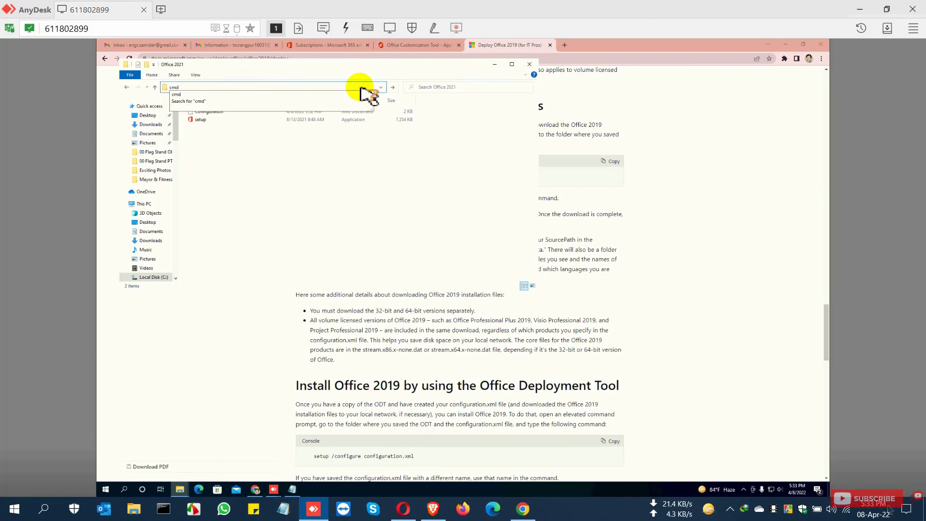
pyautogui.write('d')
pyautogui.press('Return')
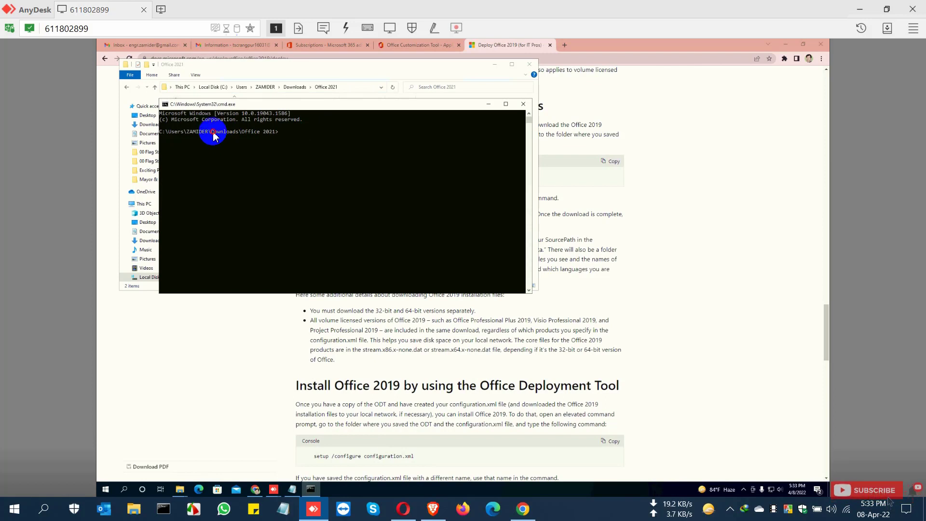
pyautogui.click(213, 132)
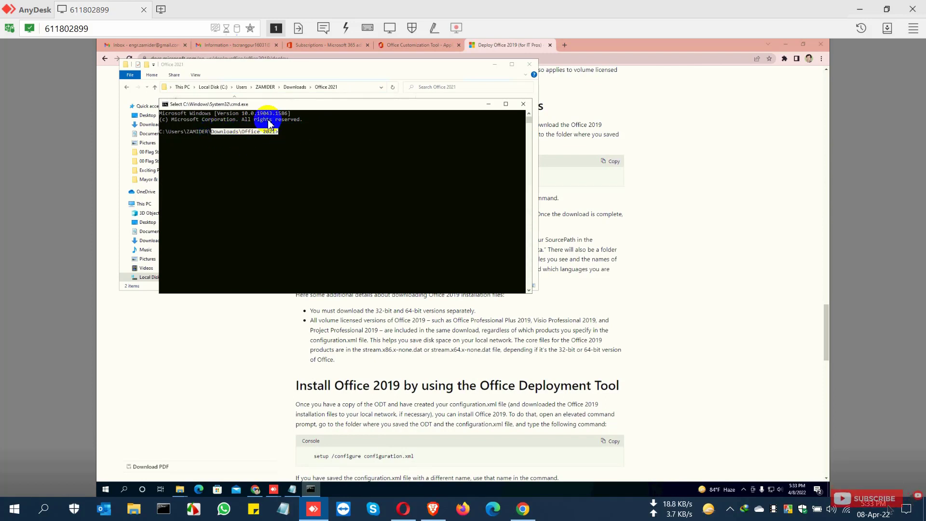
pyautogui.moveTo(315, 104); pyautogui.dragTo(442, 203)
# Step: Copy the setup /download configuration.xml command from the article and run it in the command prompt
pyautogui.click(695, 159)
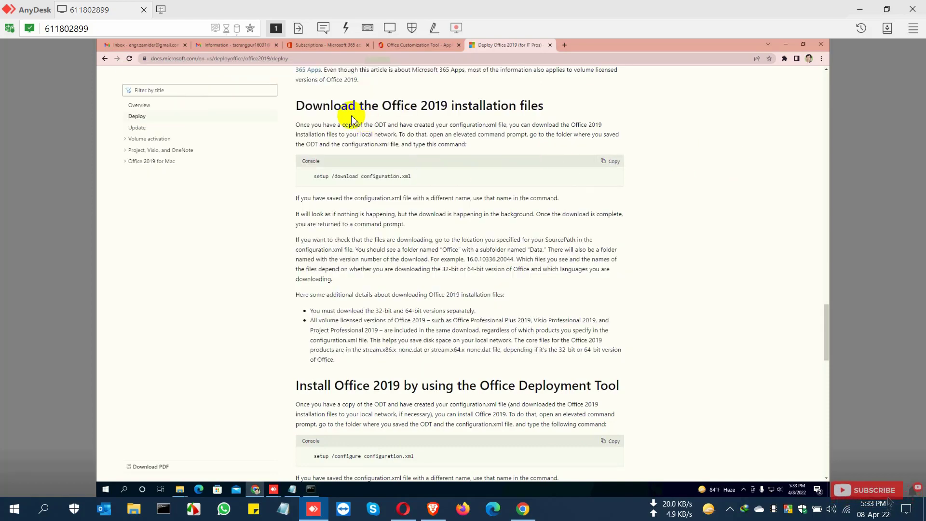
pyautogui.moveTo(296, 106); pyautogui.dragTo(341, 107)
pyautogui.tripleClick(362, 177)
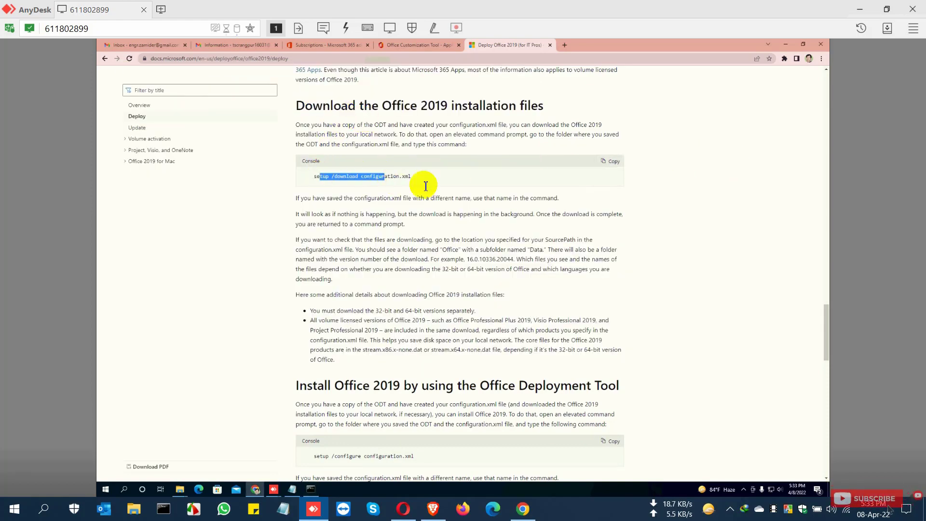
pyautogui.click(614, 162)
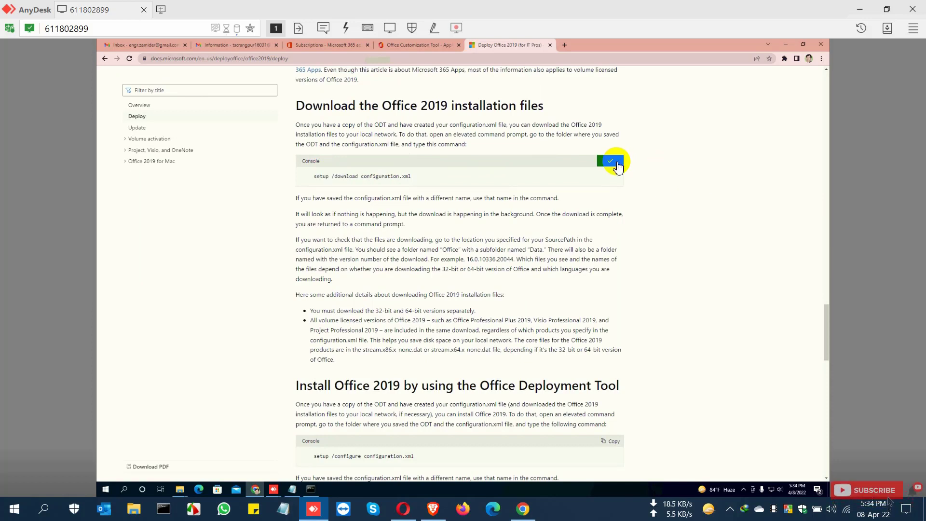
pyautogui.click(787, 46)
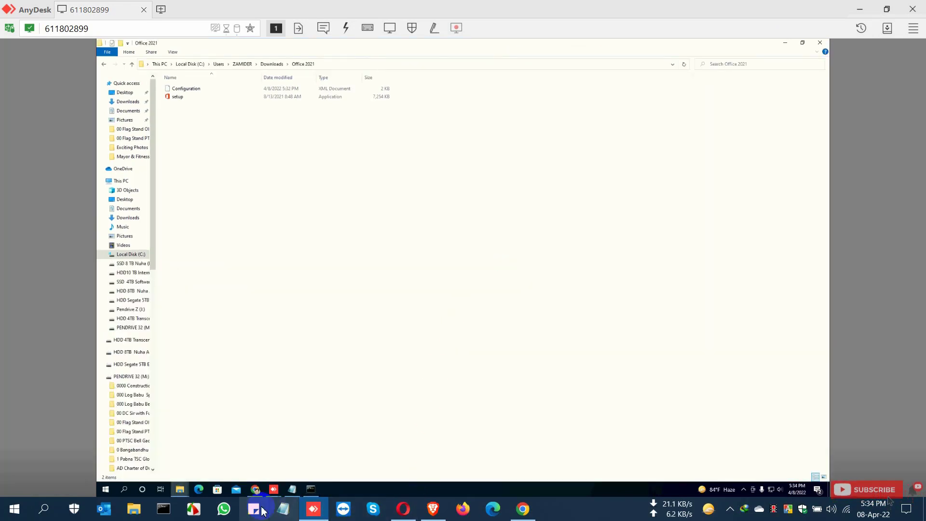
pyautogui.click(306, 489)
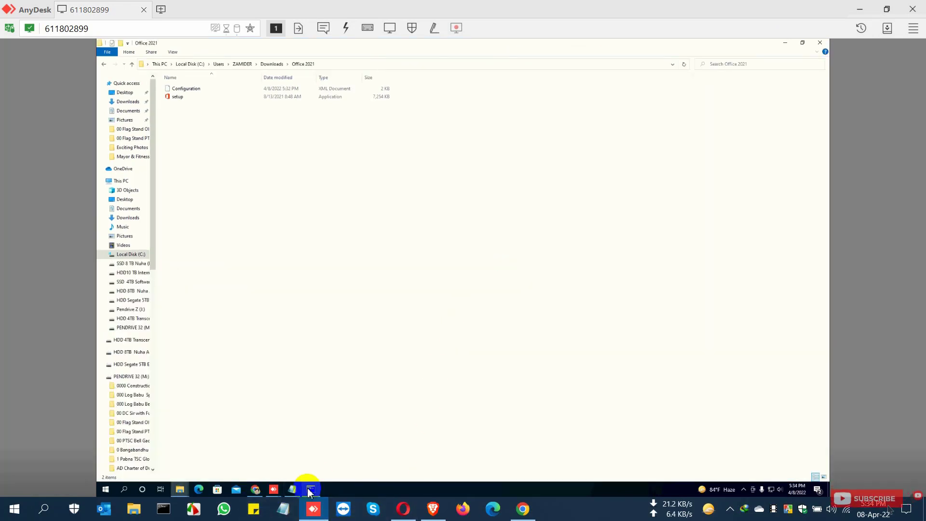
pyautogui.moveTo(431, 188); pyautogui.dragTo(489, 209)
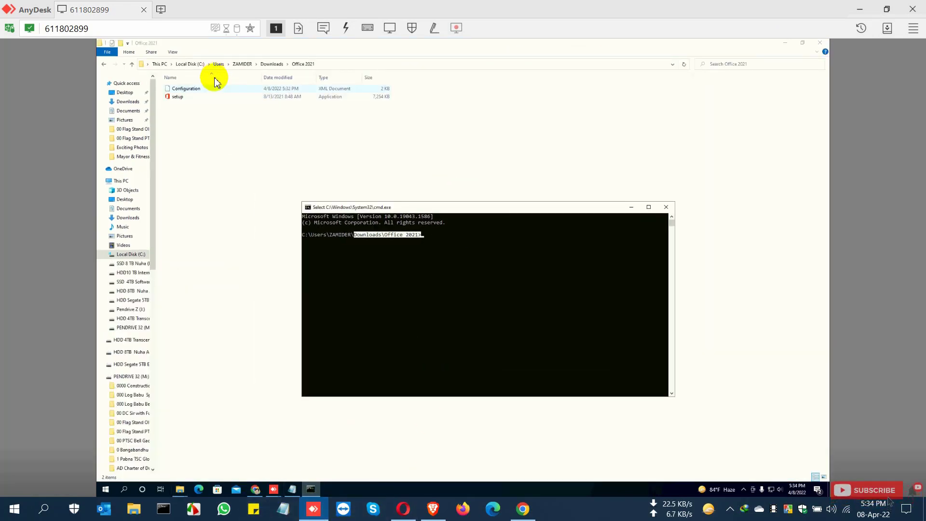
pyautogui.click(458, 236)
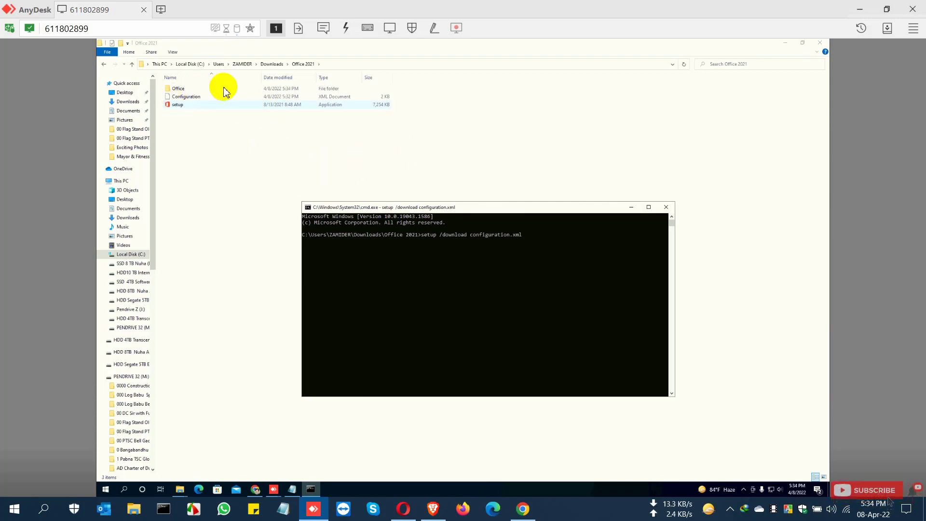
# Step: Browse the newly downloaded Office and Data folders and check the Office folder's size in its properties
pyautogui.click(199, 90)
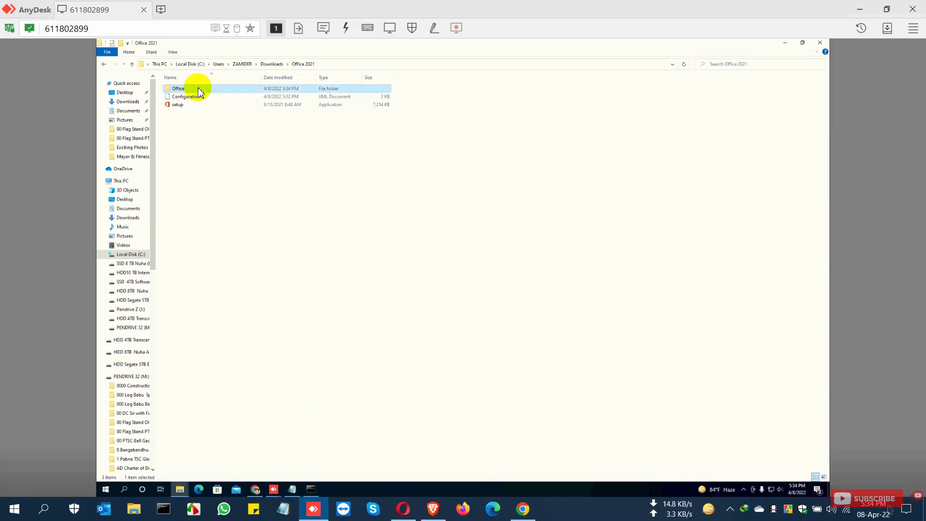
pyautogui.doubleClick(190, 91)
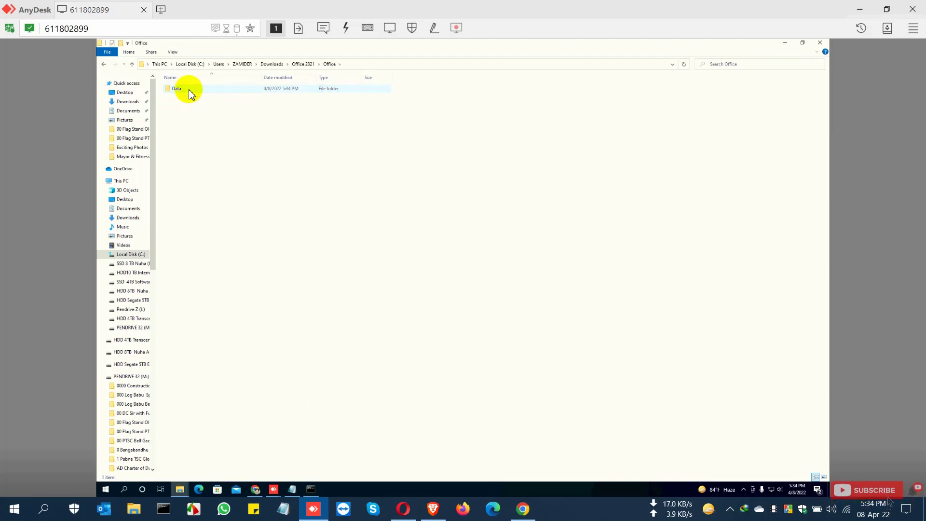
pyautogui.doubleClick(189, 89)
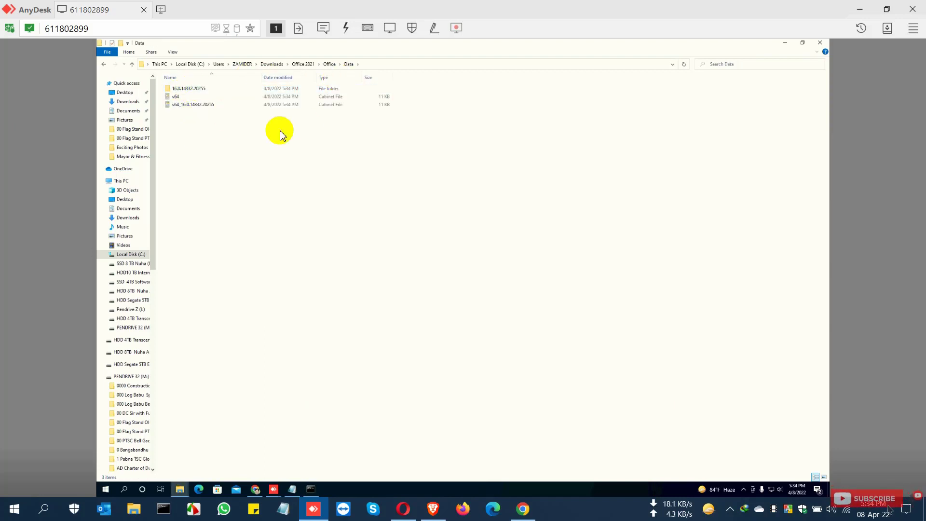
pyautogui.click(132, 64)
pyautogui.click(132, 65)
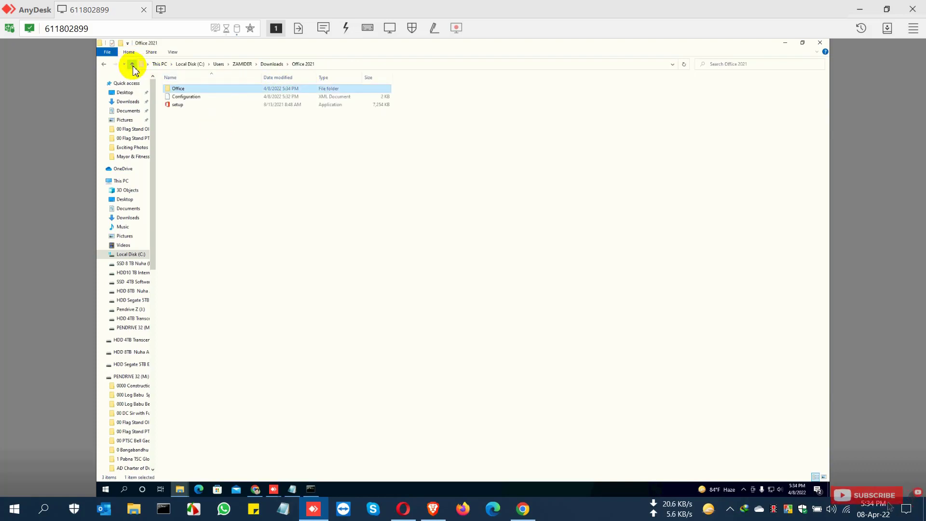
pyautogui.rightClick(304, 155)
pyautogui.click(328, 187)
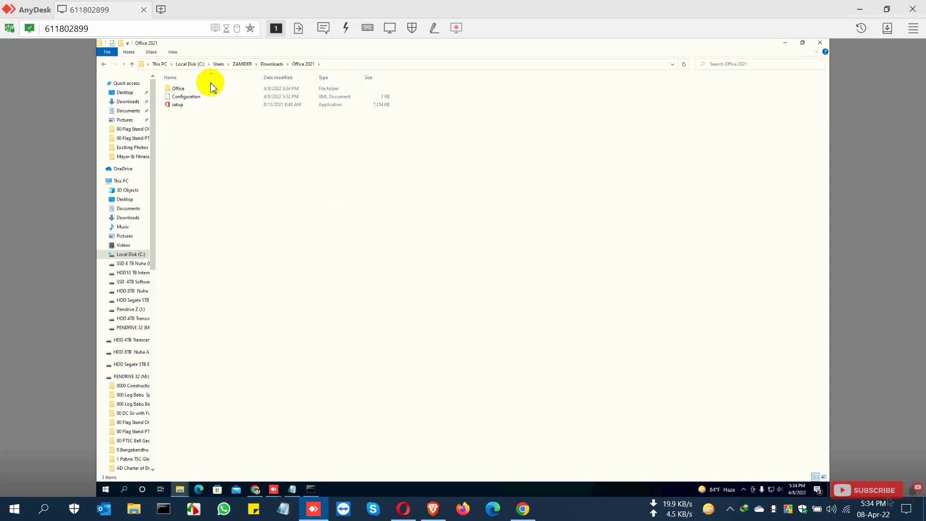
pyautogui.click(203, 90)
pyautogui.rightClick(202, 90)
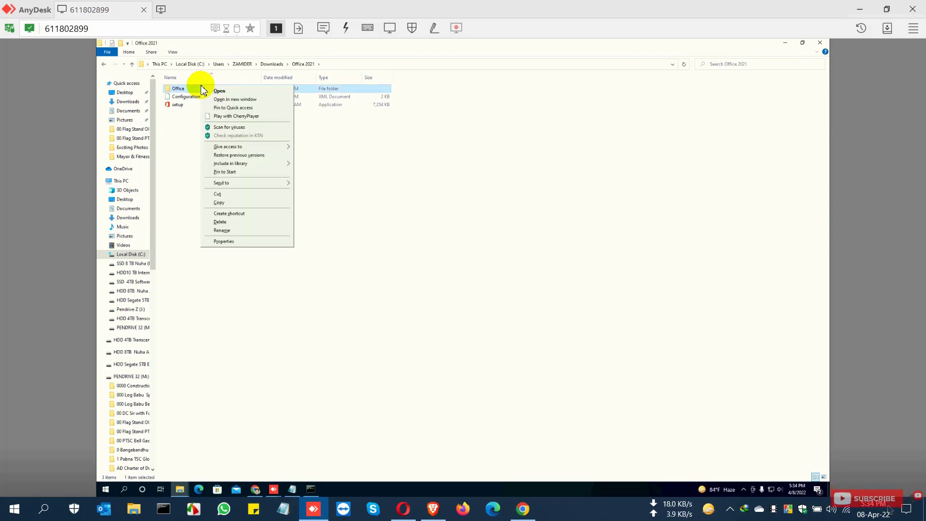
pyautogui.click(241, 243)
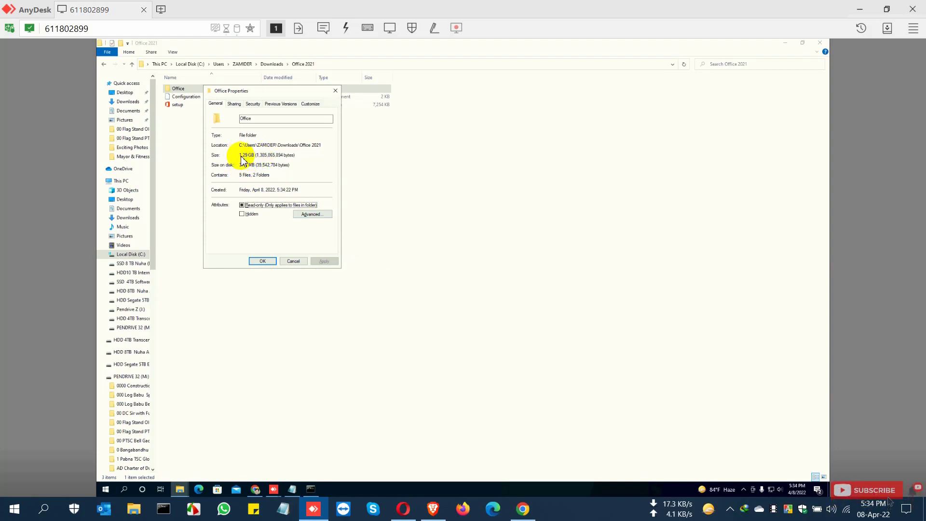
pyautogui.moveTo(242, 157); pyautogui.dragTo(261, 156)
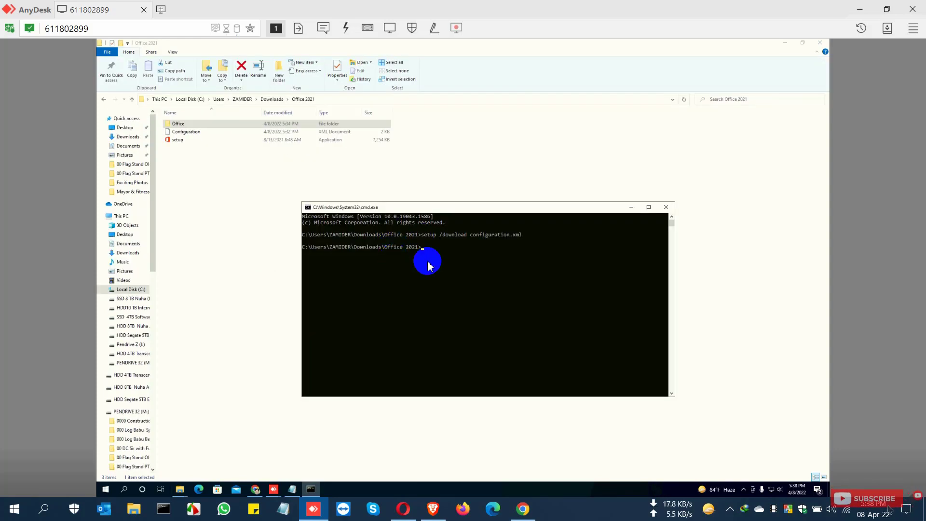
# Step: Refresh the Office 2021 folder and check the Office folder's size again in its properties
pyautogui.rightClick(203, 170)
pyautogui.click(227, 200)
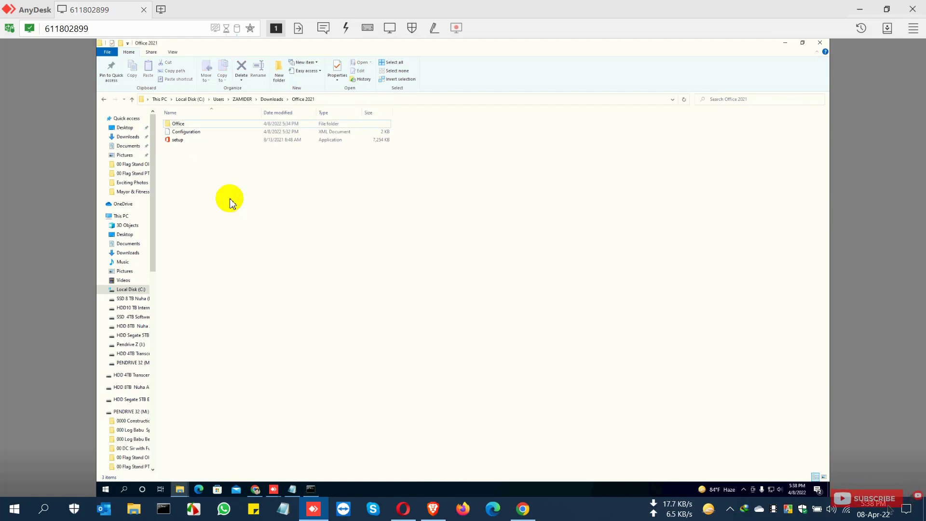
pyautogui.click(193, 124)
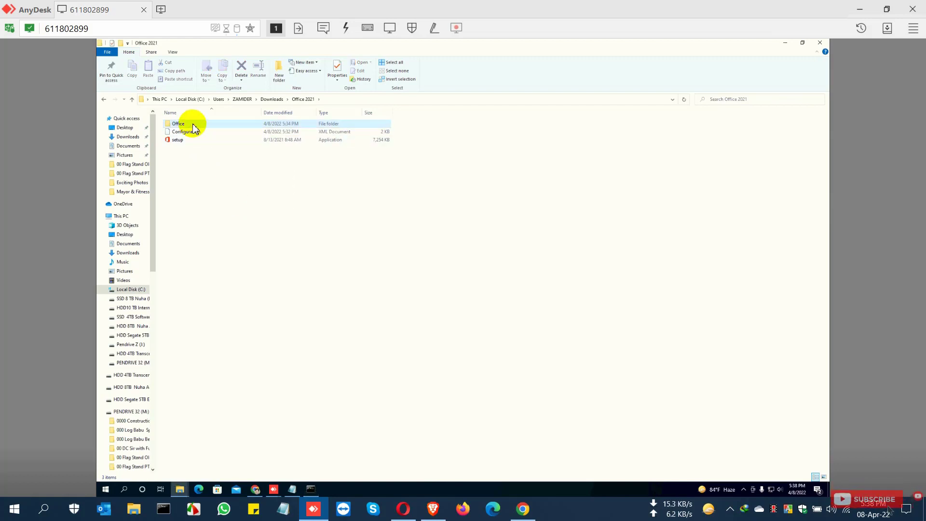
pyautogui.click(334, 69)
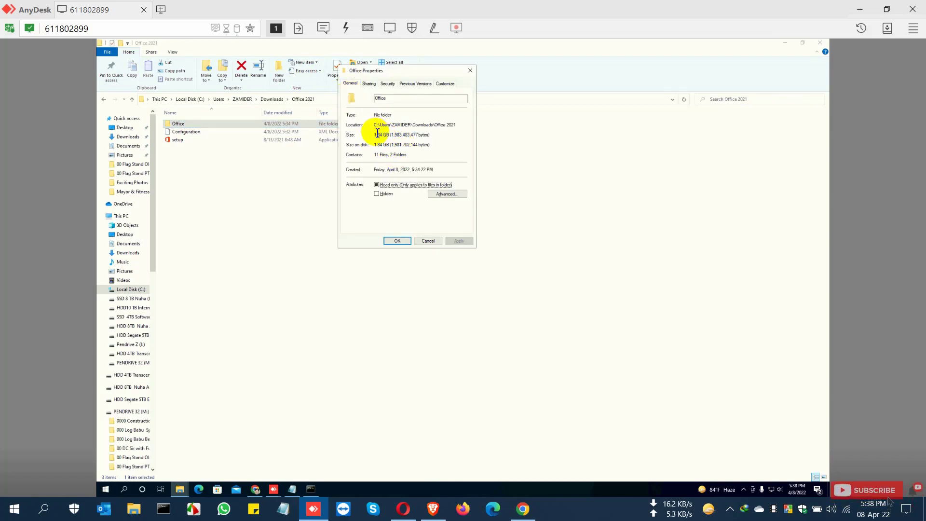
pyautogui.moveTo(377, 134); pyautogui.dragTo(404, 145)
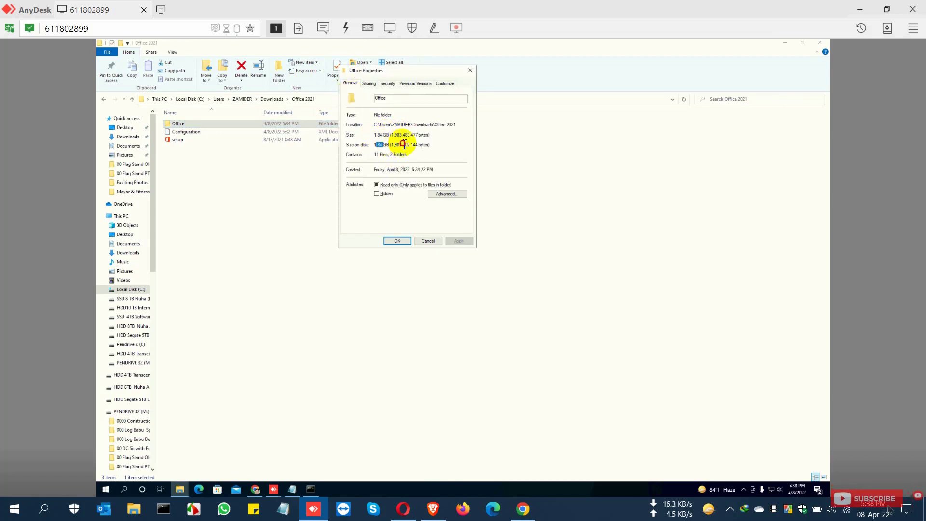
pyautogui.click(400, 242)
pyautogui.rightClick(297, 206)
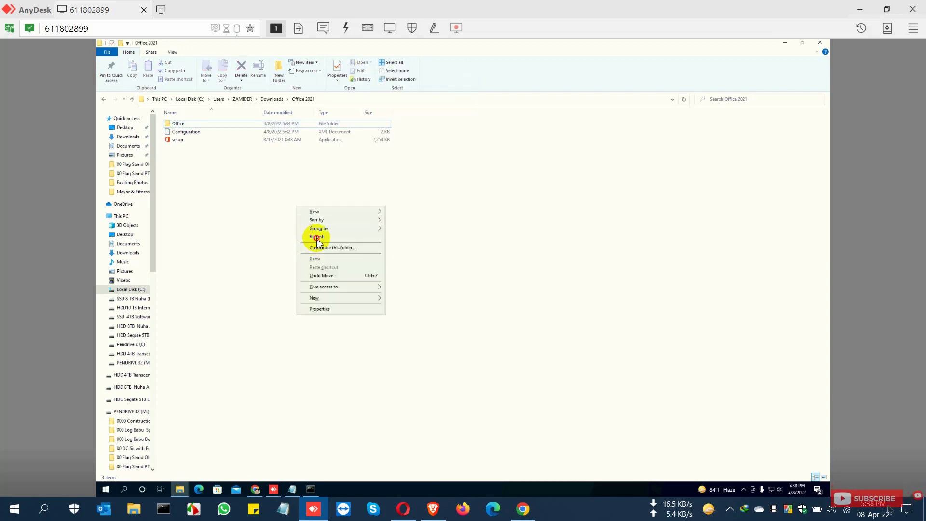
pyautogui.click(316, 239)
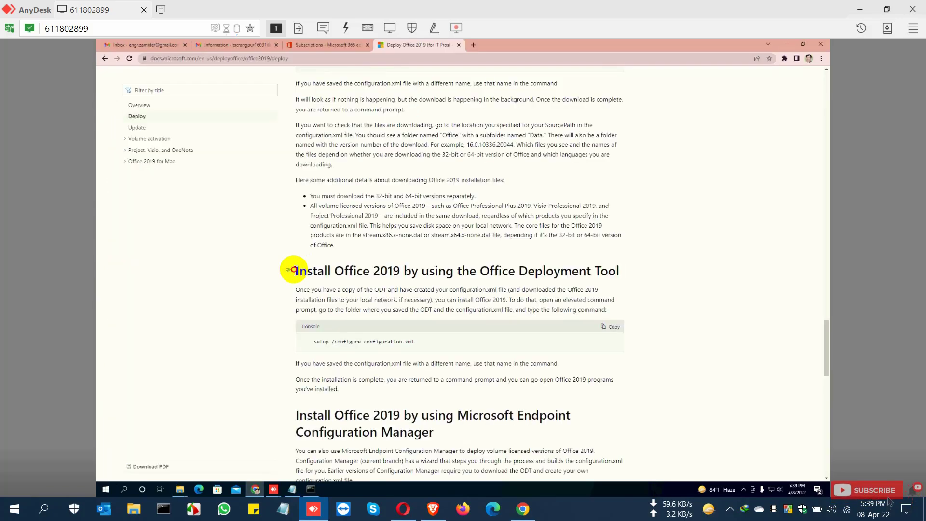
# Step: Copy the setup /configure configuration.xml command from the article, run it, and allow the elevation prompt
pyautogui.moveTo(293, 269); pyautogui.dragTo(546, 270)
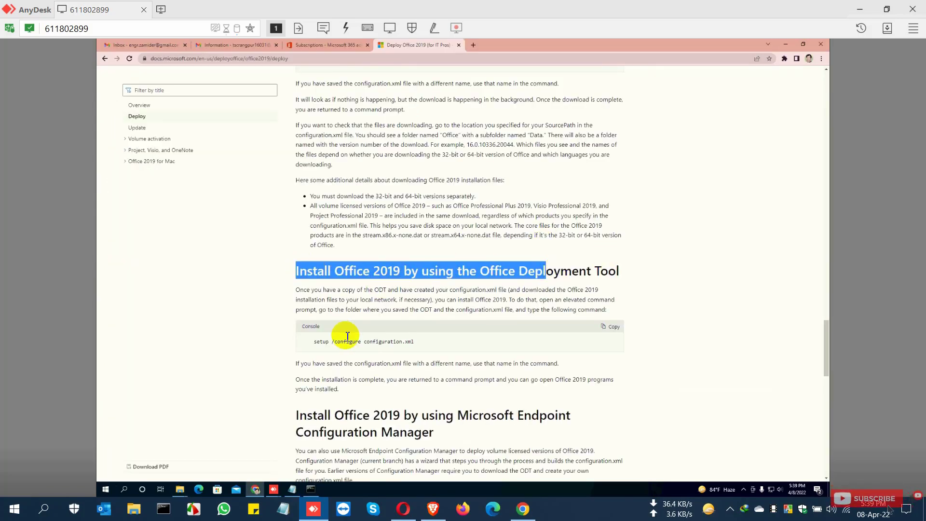
pyautogui.click(616, 328)
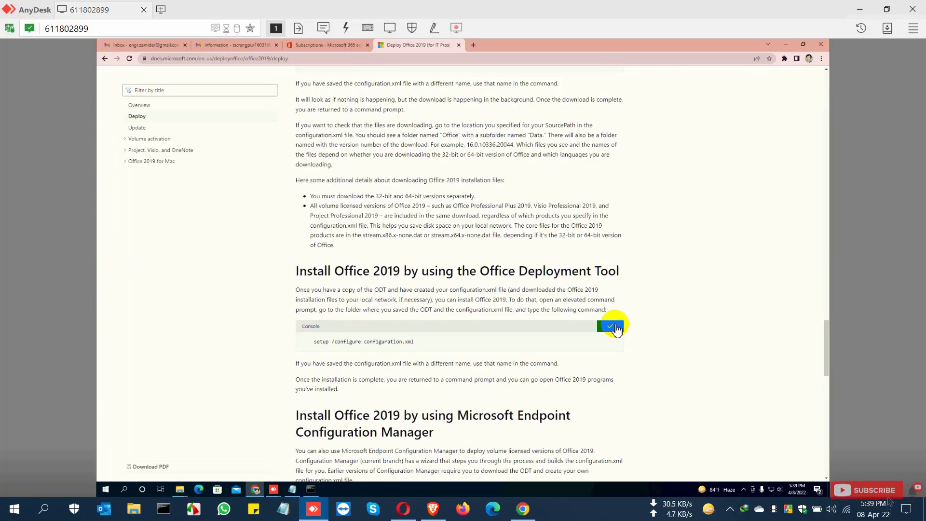
pyautogui.click(786, 46)
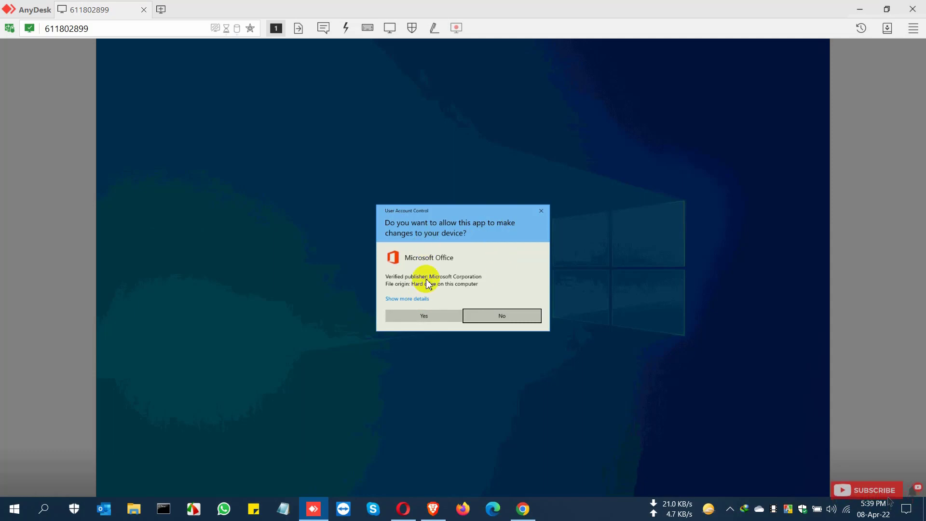
pyautogui.click(424, 316)
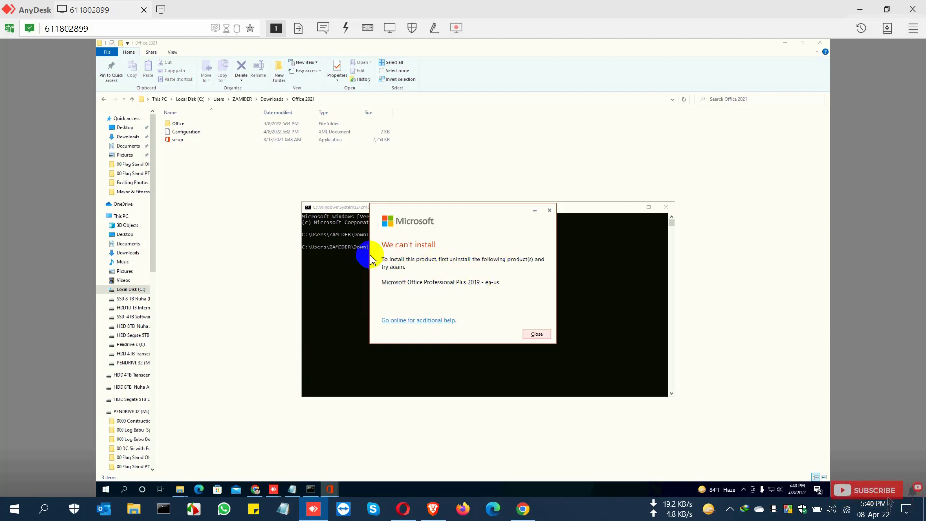
# Step: Search for Control Panel and open Programs and Features to uninstall a program
pyautogui.click(106, 492)
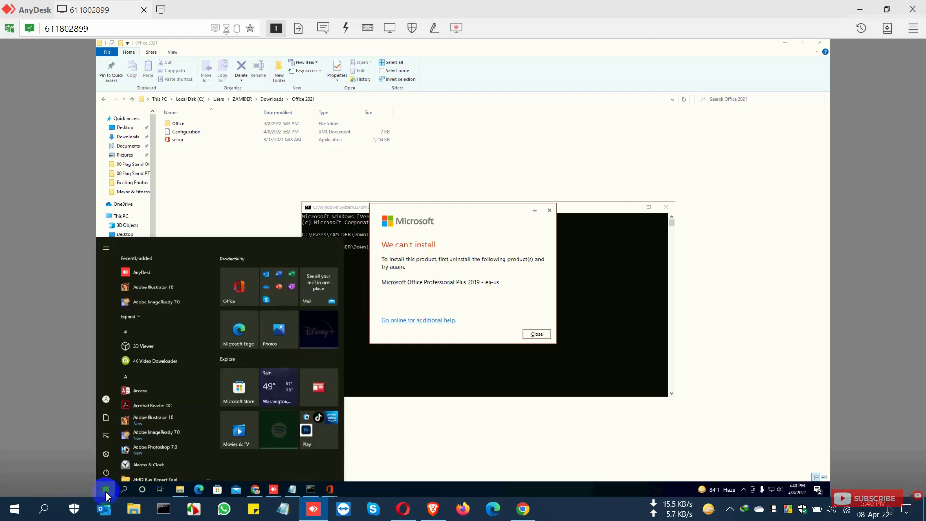
pyautogui.write('contr')
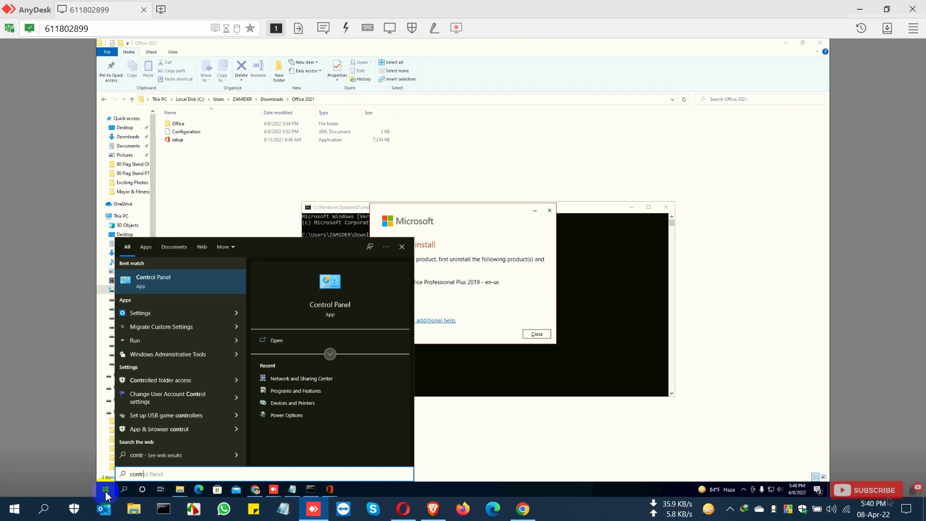
pyautogui.write('ol')
pyautogui.press('Return')
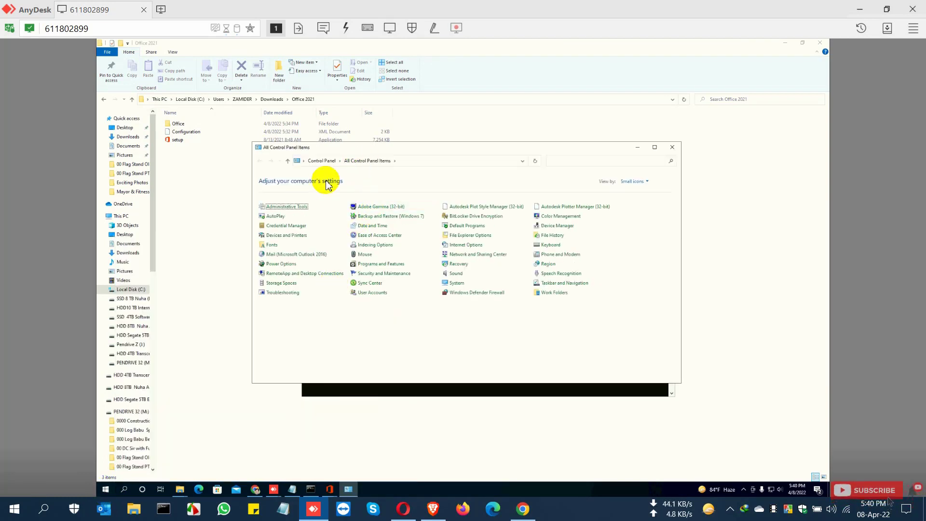
pyautogui.click(319, 162)
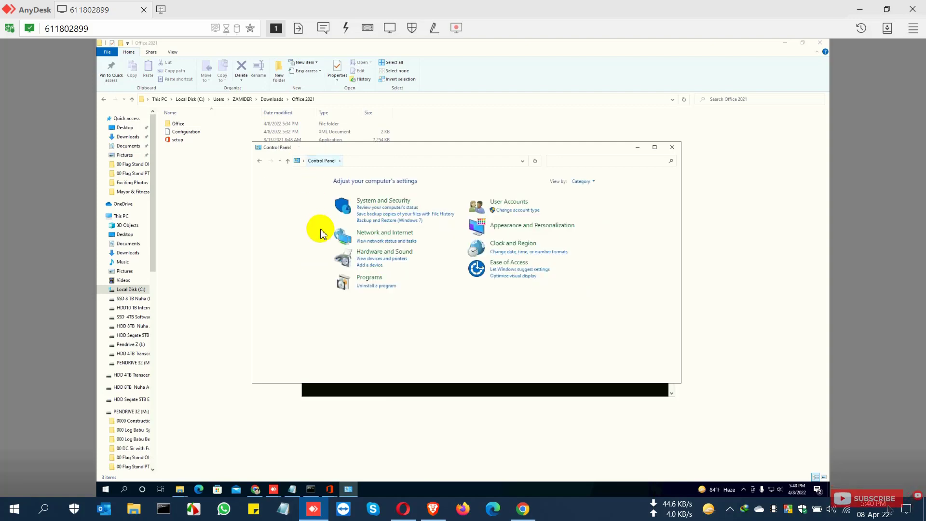
pyautogui.click(365, 288)
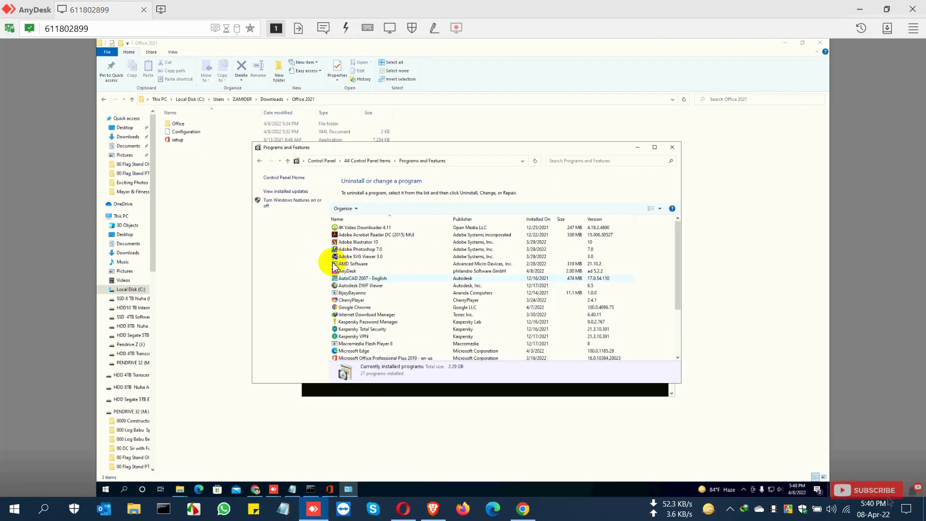
# Step: Uninstall Microsoft Office Professional Plus 2019 - en-us, allowing the elevation prompt and confirming the uninstall
pyautogui.moveTo(425, 147); pyautogui.dragTo(414, 117)
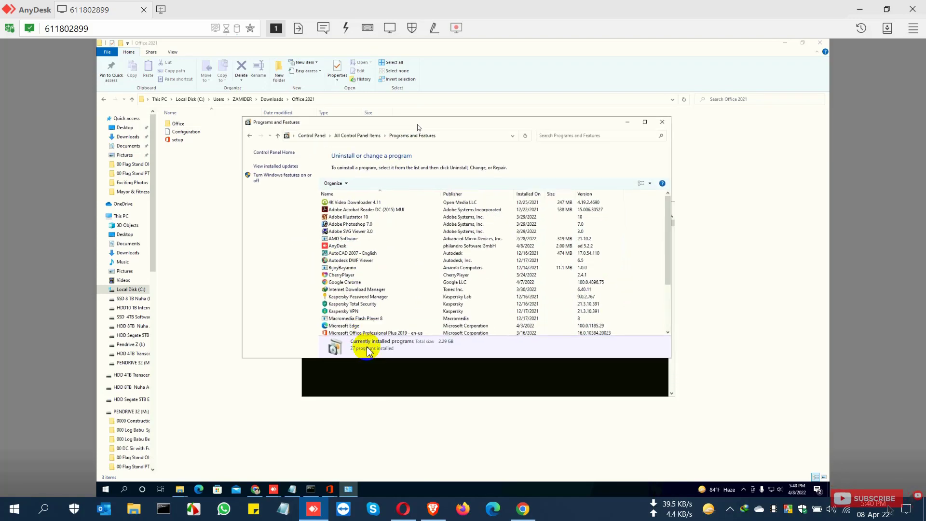
pyautogui.moveTo(375, 356); pyautogui.dragTo(372, 419)
pyautogui.click(387, 330)
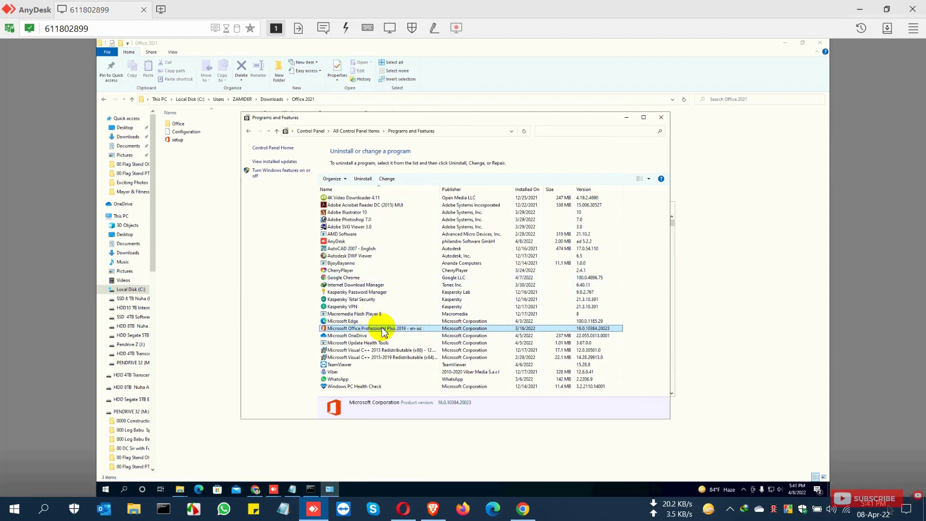
pyautogui.click(363, 179)
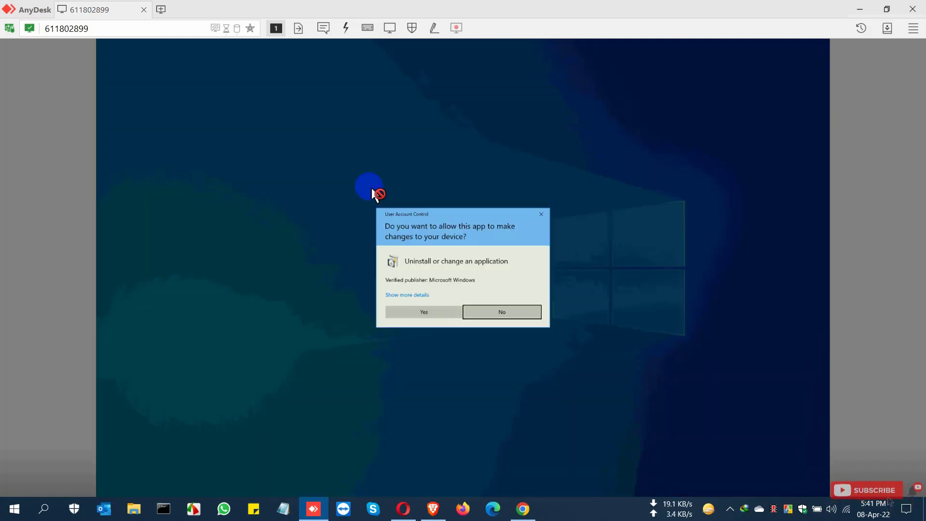
pyautogui.click(430, 314)
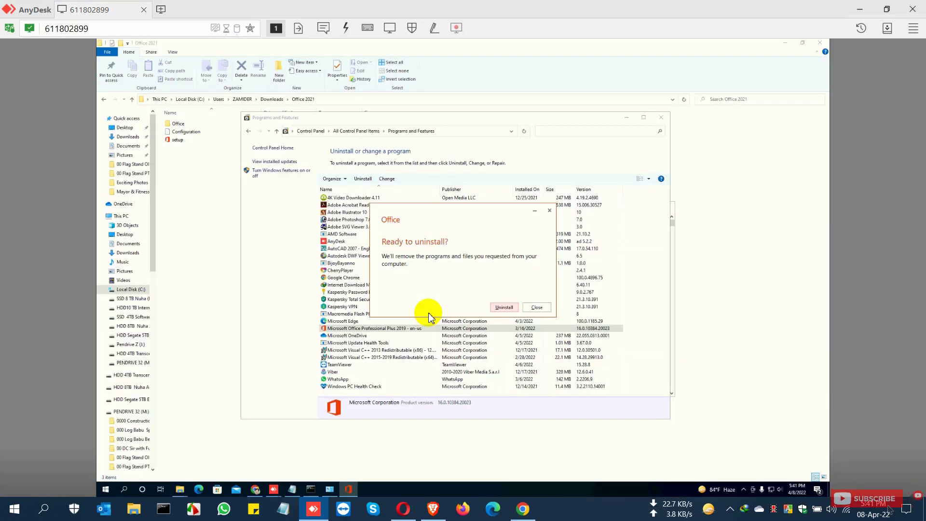
pyautogui.click(504, 308)
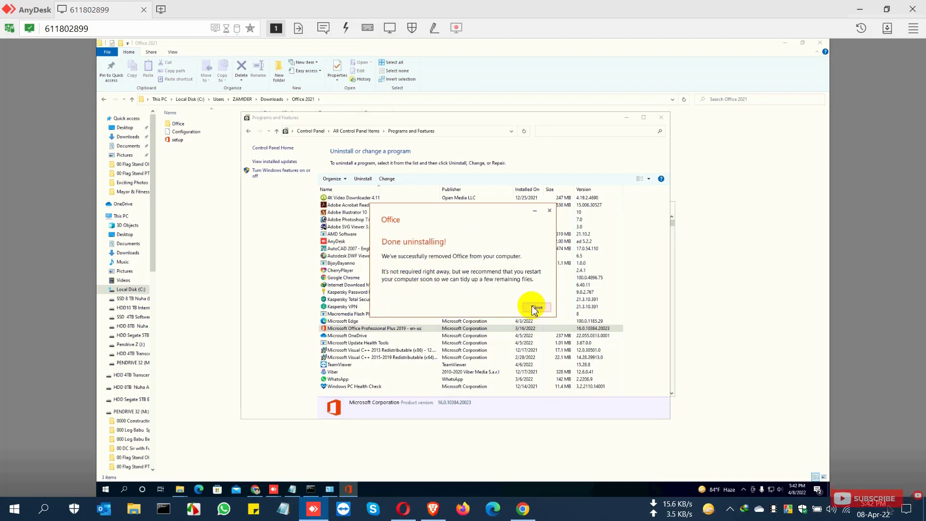
pyautogui.click(536, 309)
# Step: Refresh the installed programs list, check it, and close Programs and Features
pyautogui.rightClick(644, 277)
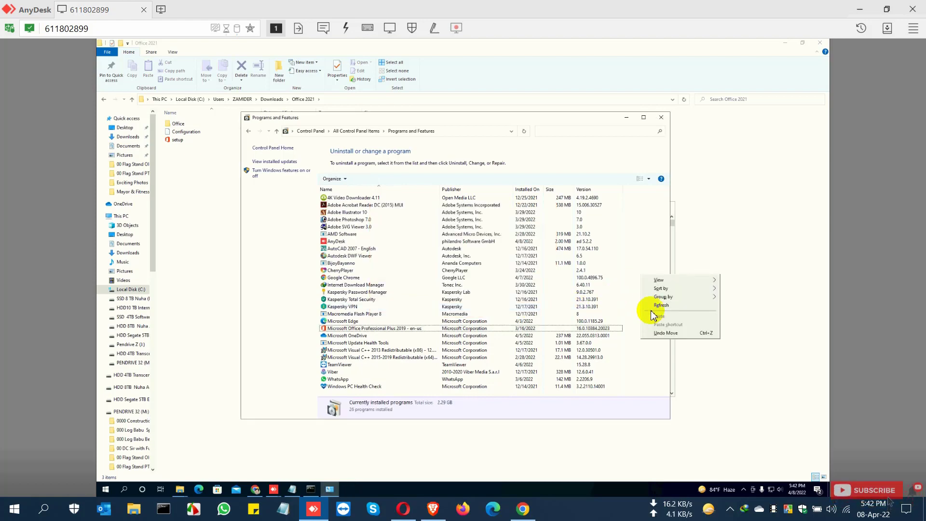
pyautogui.click(657, 305)
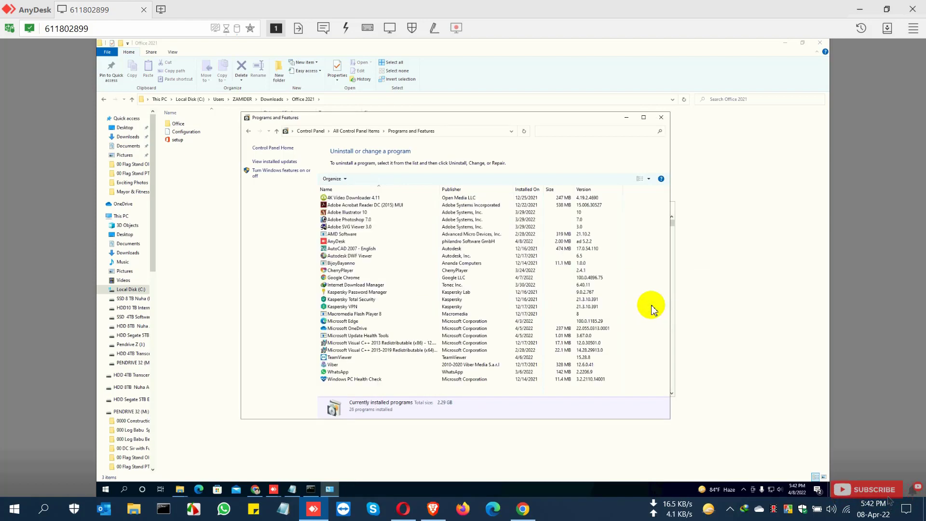
pyautogui.click(372, 329)
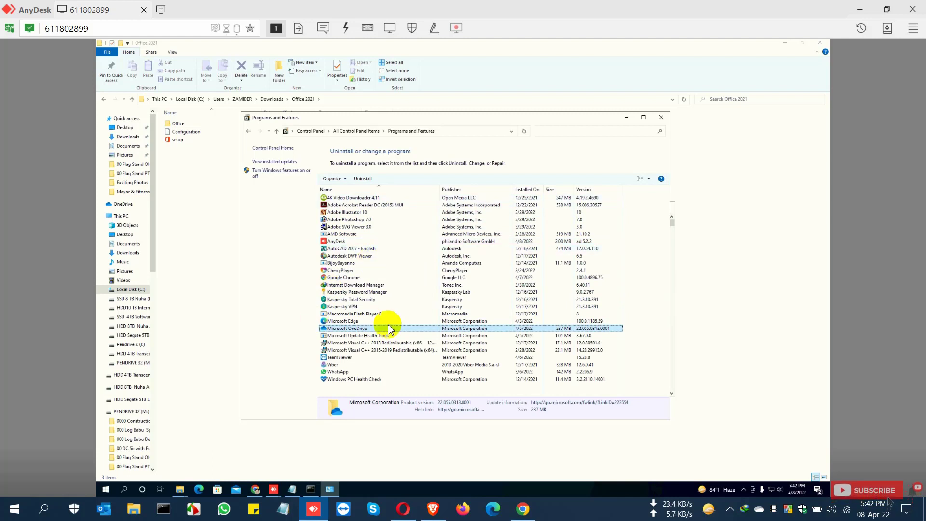
pyautogui.click(660, 119)
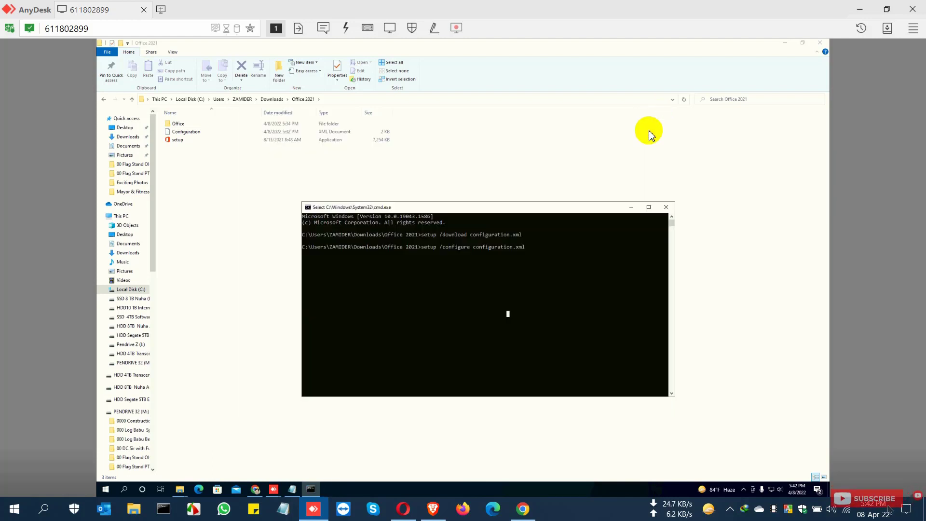
# Step: Rerun the setup /configure configuration.xml command in the command prompt and allow the elevation prompt
pyautogui.click(490, 262)
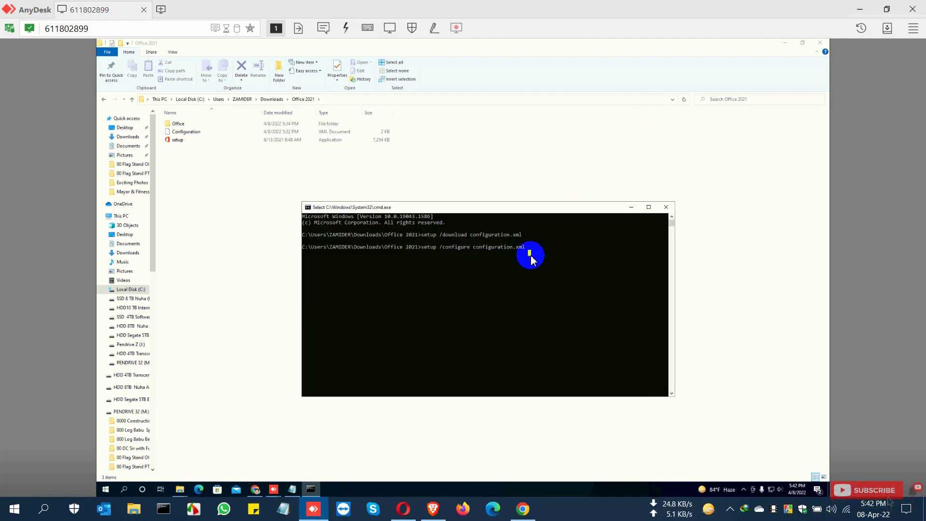
pyautogui.press('Up')
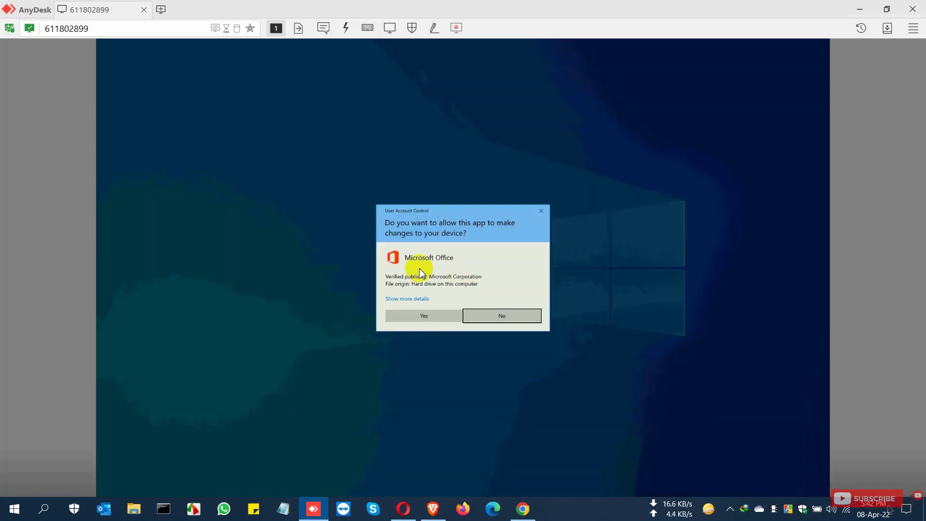
pyautogui.click(421, 315)
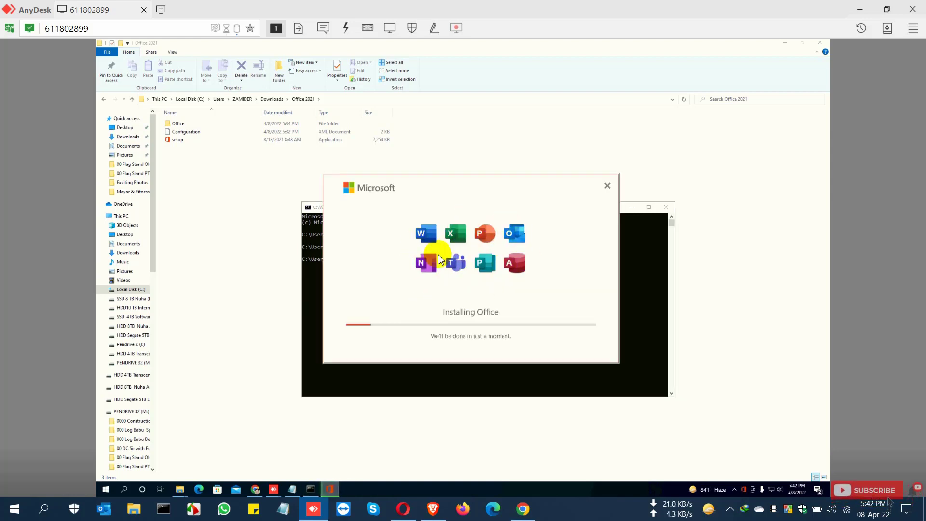
# Step: Close the completed Office setup window, exit the command prompt, and close the File Explorer window
pyautogui.click(746, 491)
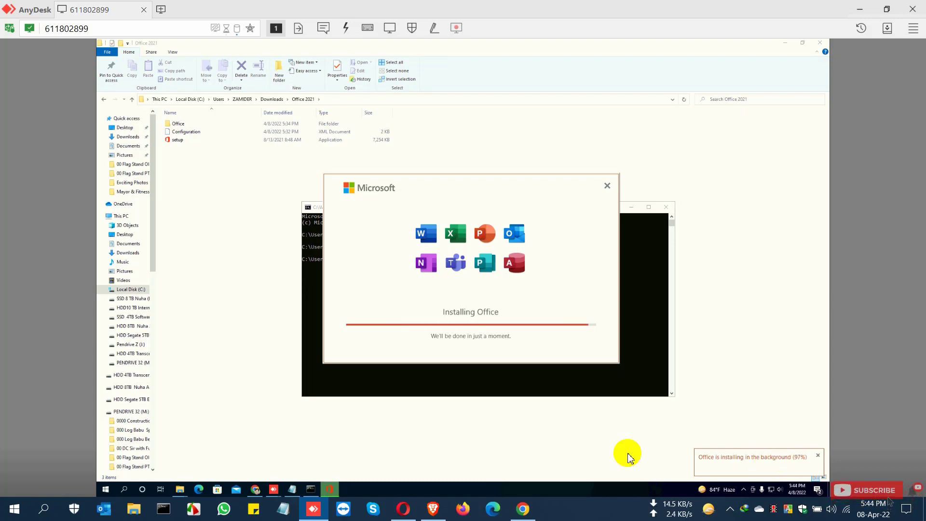
pyautogui.click(629, 457)
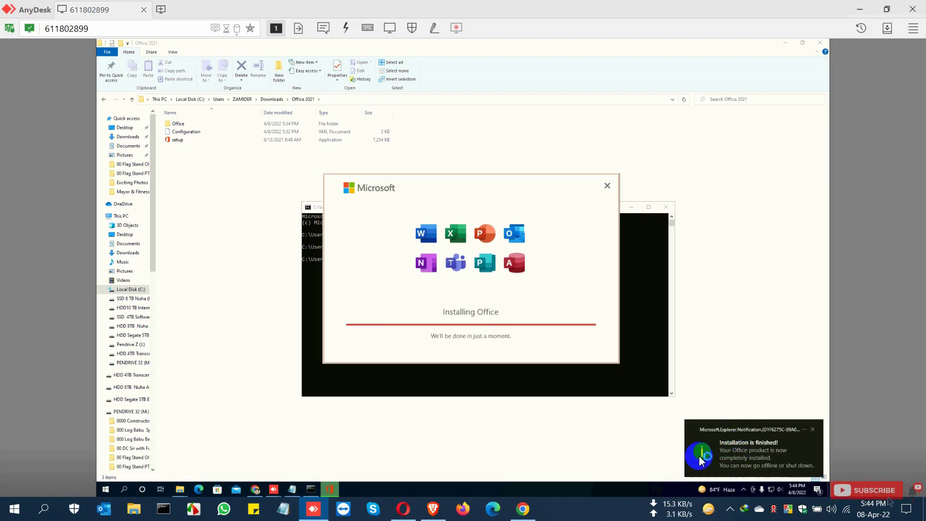
pyautogui.click(813, 433)
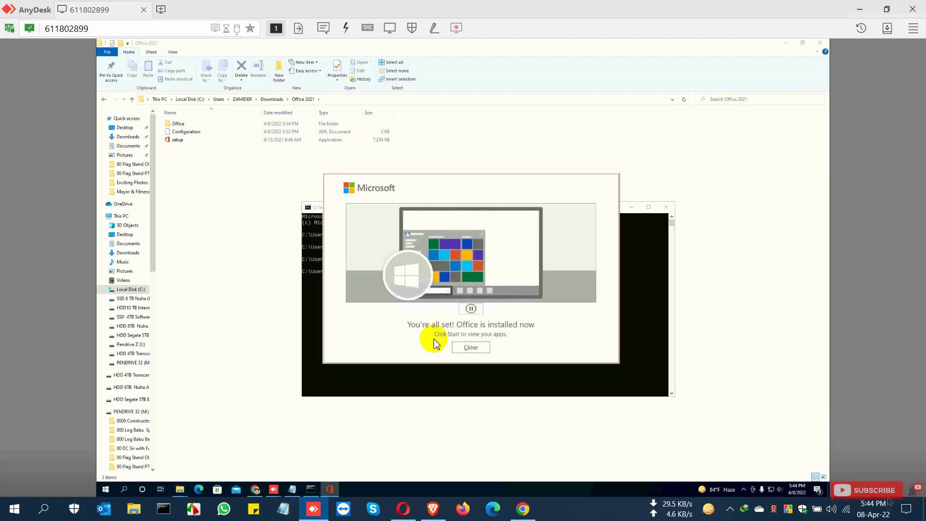
pyautogui.click(471, 348)
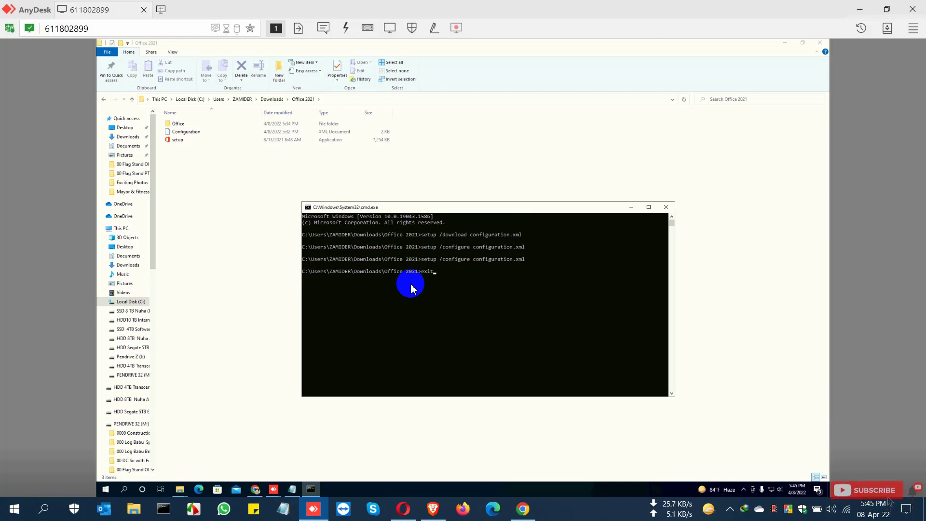
pyautogui.press('Return')
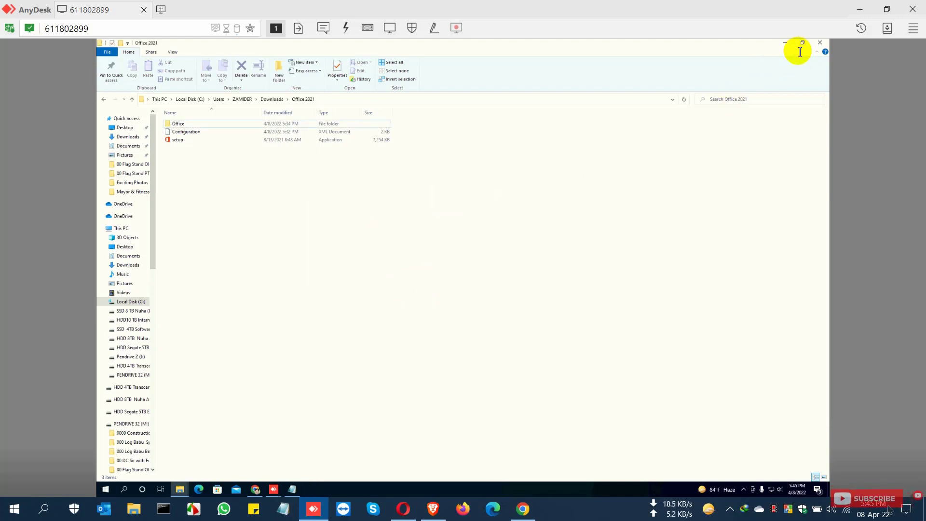
pyautogui.click(819, 48)
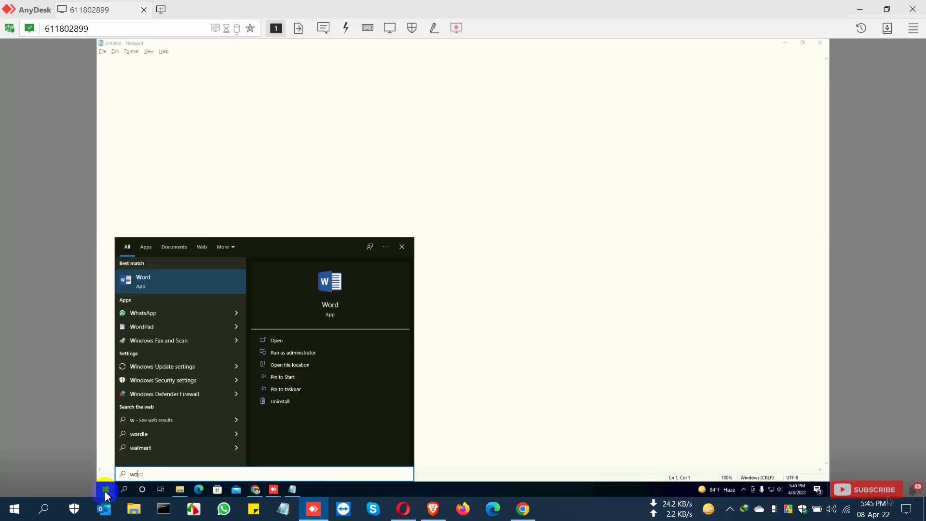
# Step: Launch Word from the Start search, create a blank document, and open its Account page
pyautogui.click(106, 490)
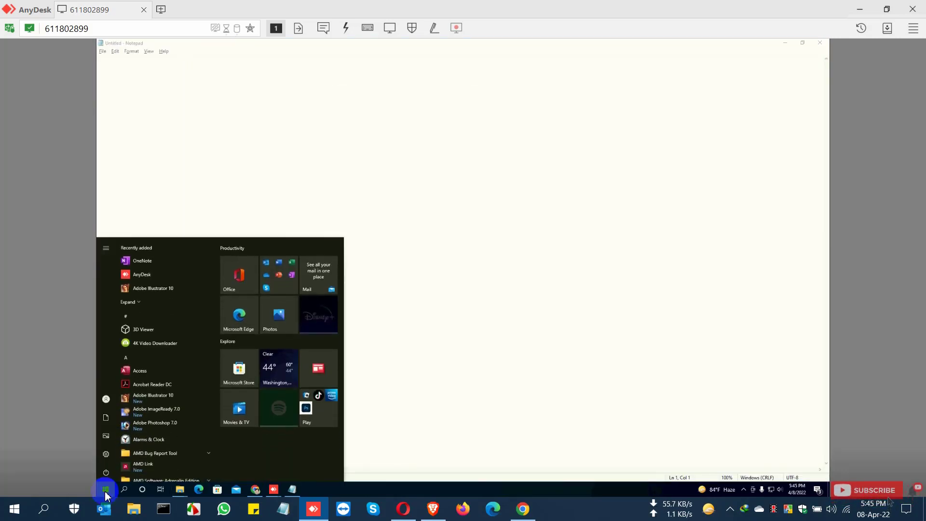
pyautogui.write('wor')
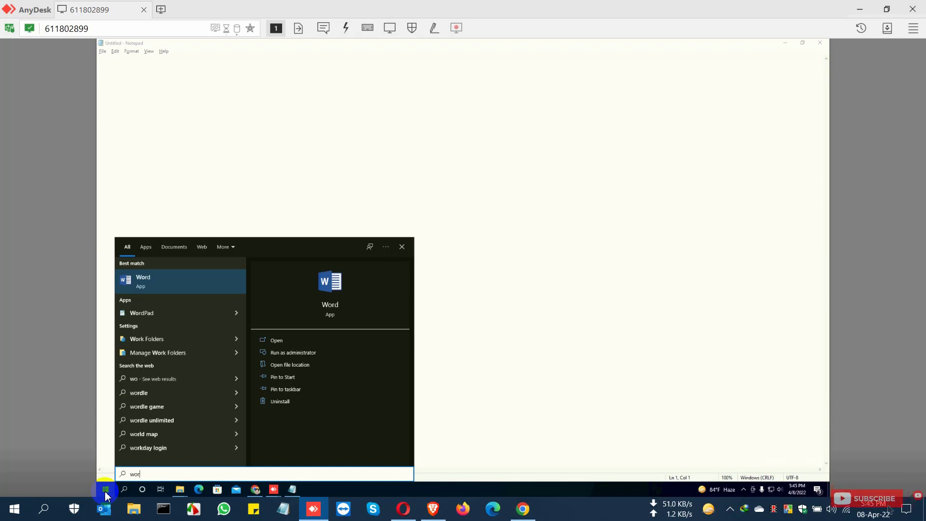
pyautogui.write('d')
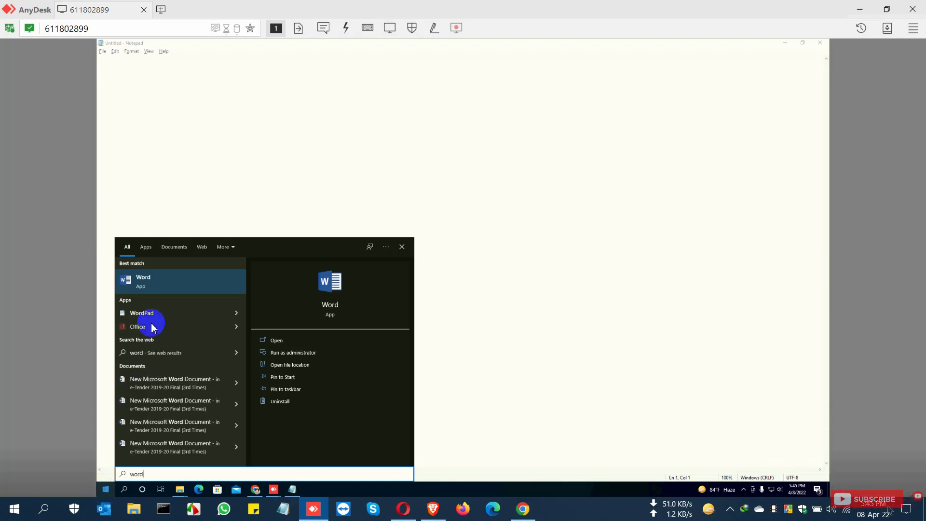
pyautogui.click(172, 286)
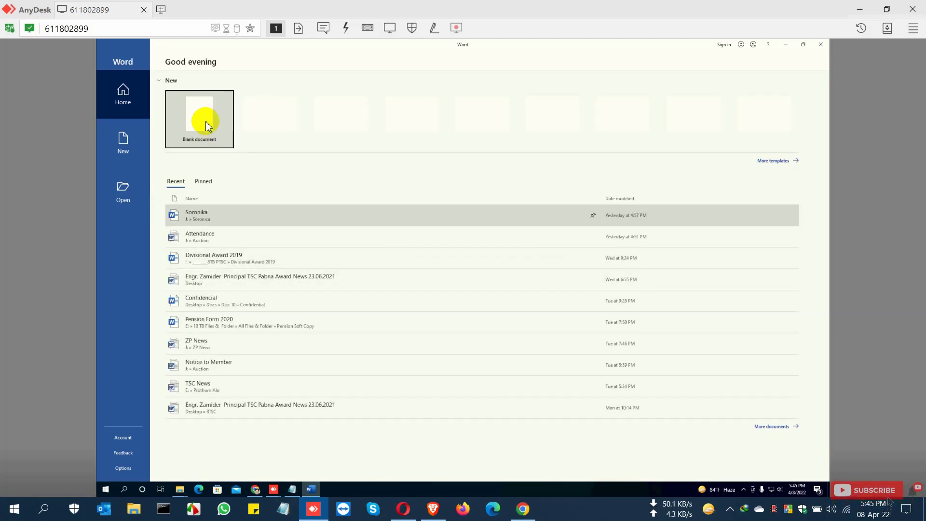
pyautogui.click(207, 125)
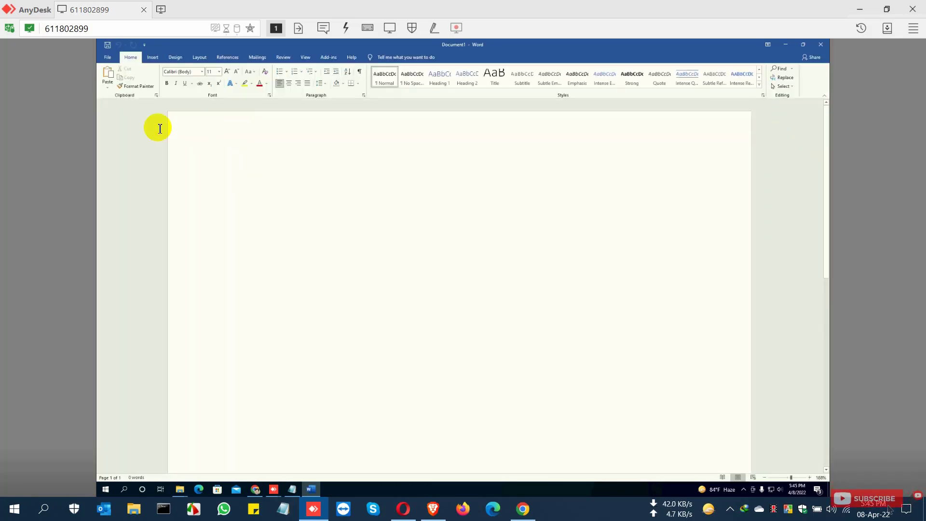
pyautogui.click(108, 58)
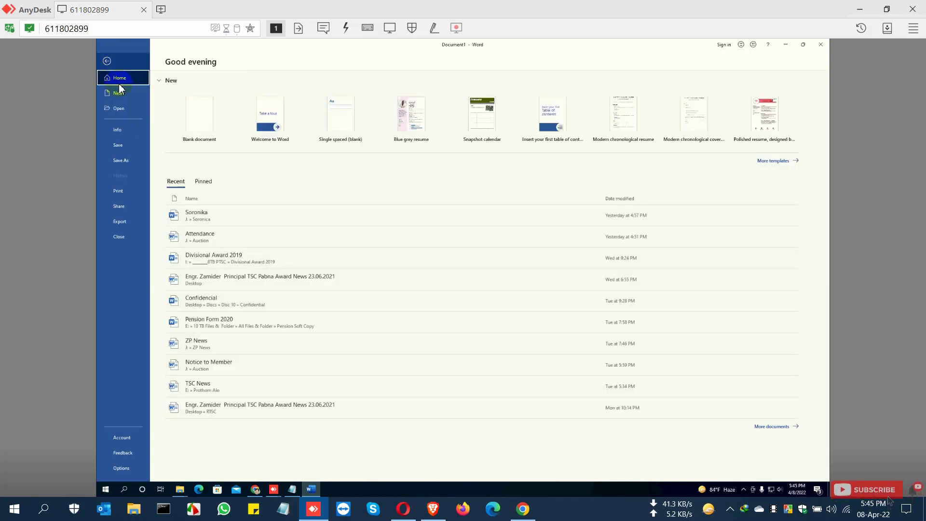
pyautogui.click(130, 436)
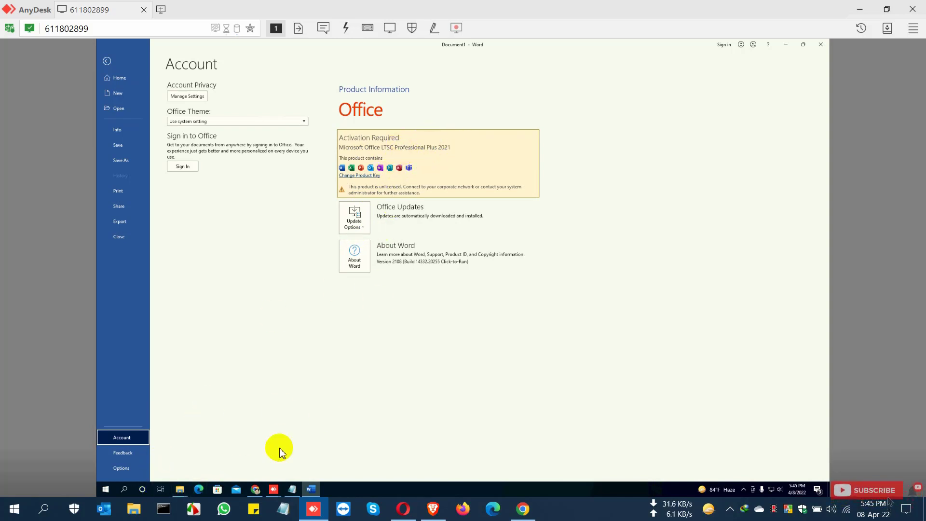
# Step: Open Programs and Features from Control Panel and select Microsoft Office LTSC Professional Plus 2021 - en-us
pyautogui.click(105, 491)
pyautogui.write('control')
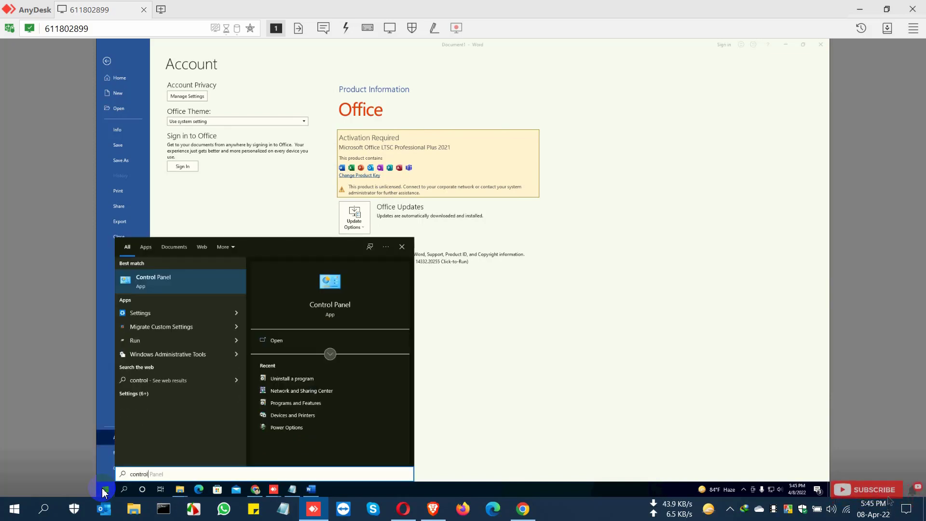
pyautogui.click(179, 279)
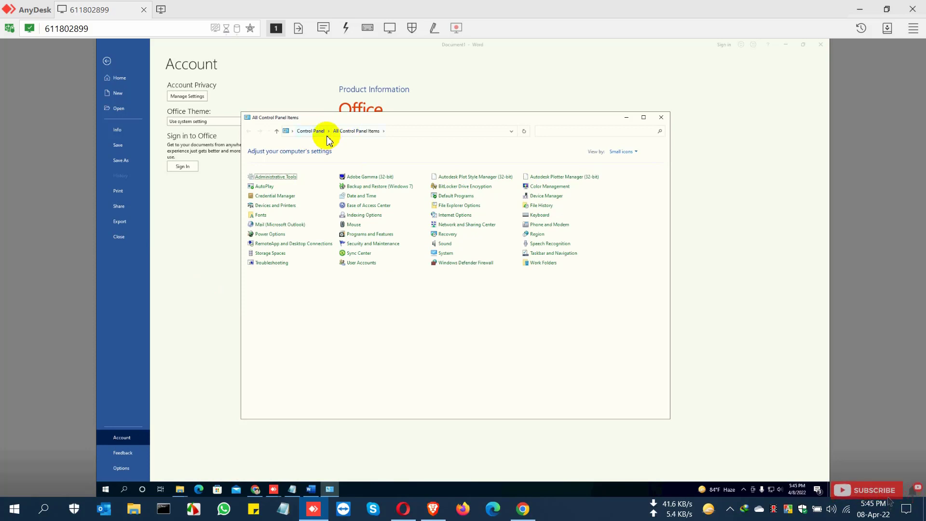
pyautogui.click(312, 132)
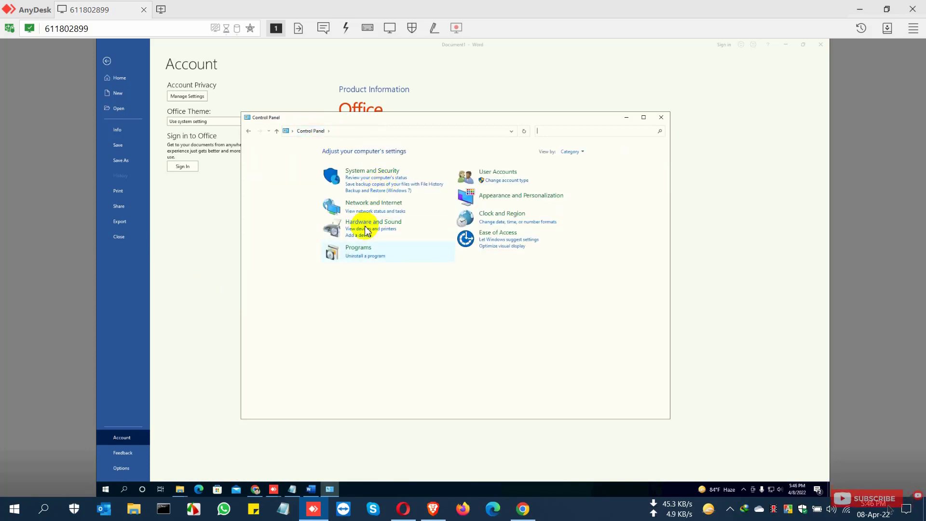
pyautogui.click(357, 257)
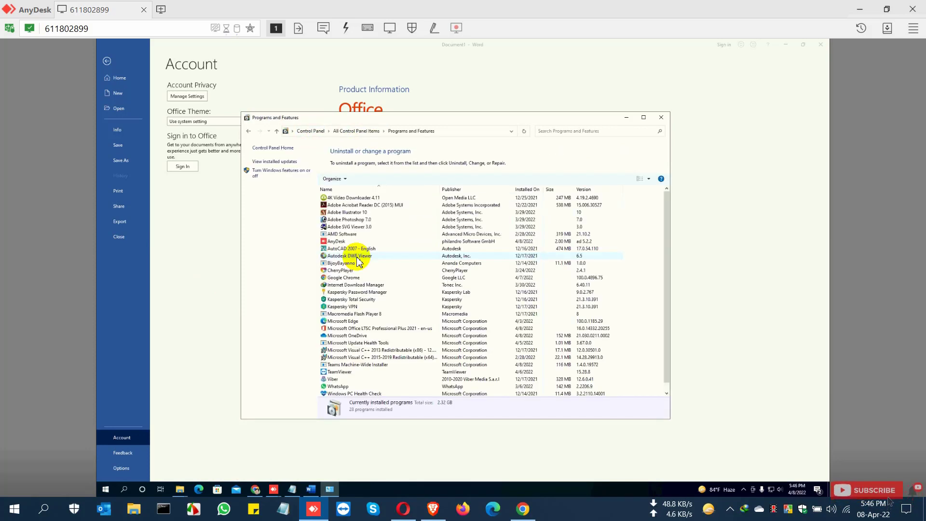
pyautogui.click(367, 329)
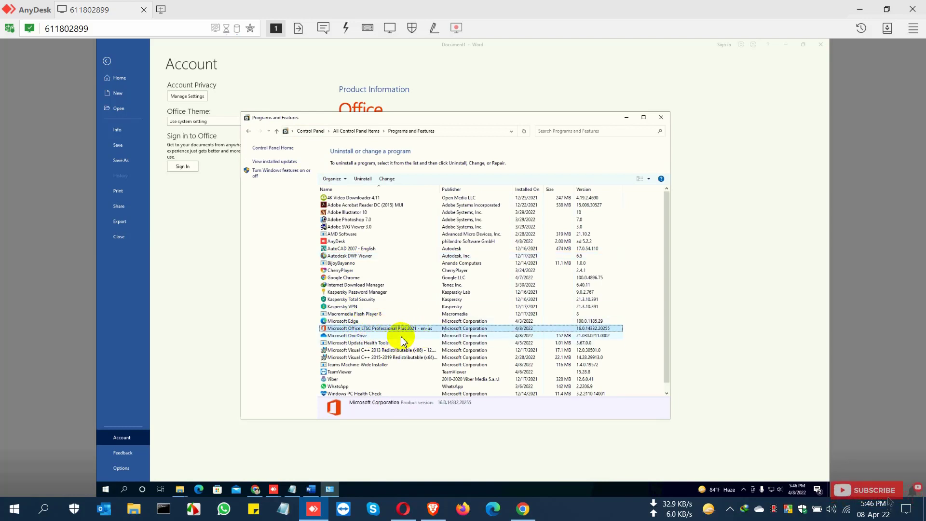
# Step: Close Programs and Features, then enter the Office product key through Change Product Key in Word and activate Office
pyautogui.click(660, 119)
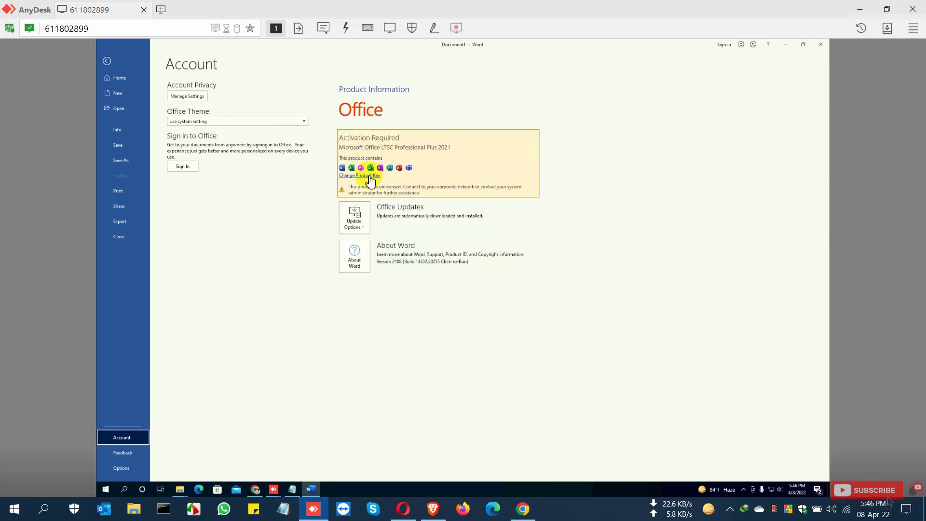
pyautogui.click(369, 176)
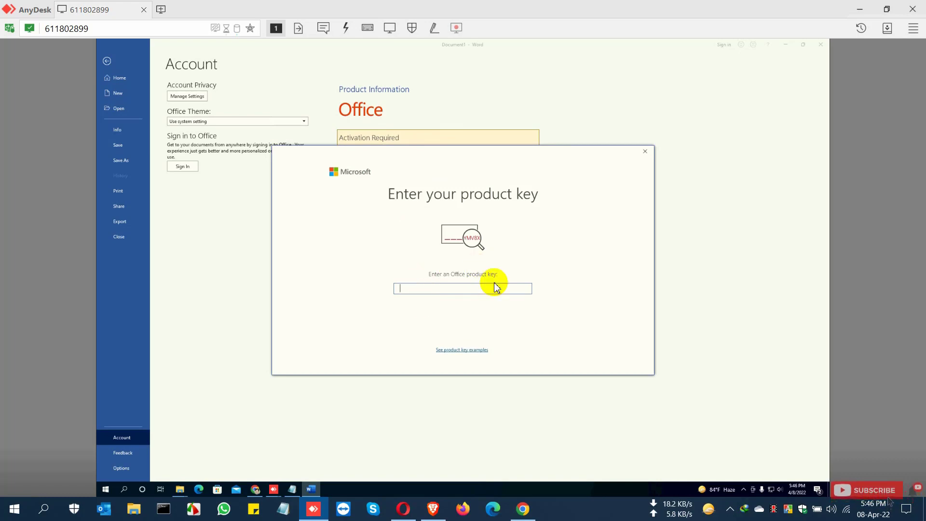
pyautogui.click(631, 281)
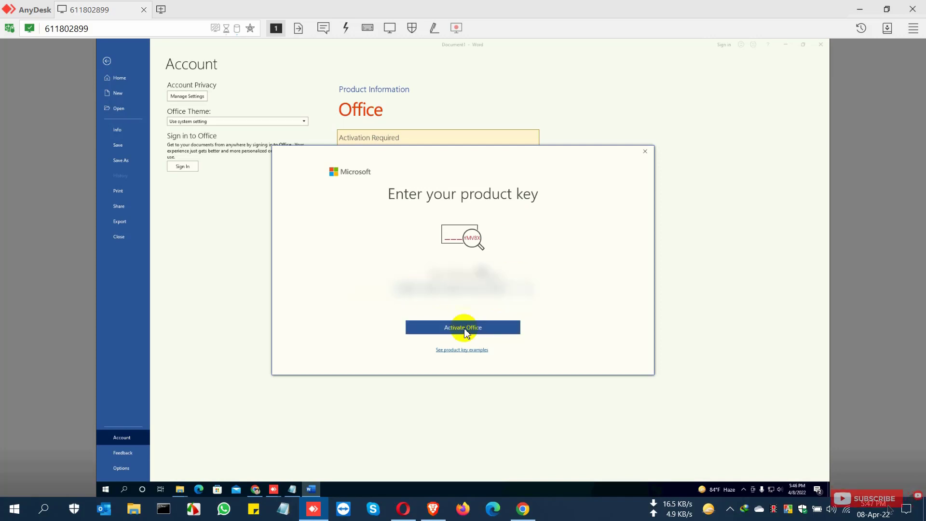
pyautogui.click(465, 330)
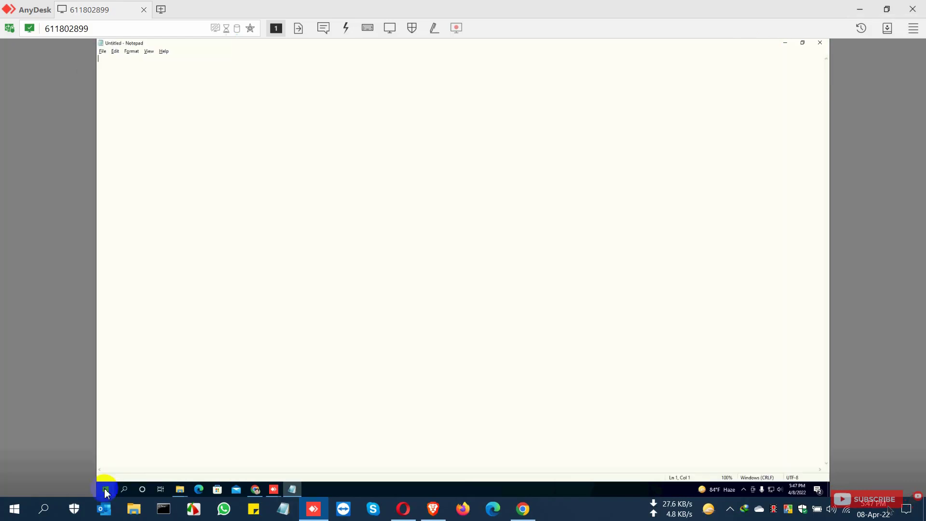
# Step: Relaunch Word from the Start search and complete the Office Activation Wizard using activation over the internet
pyautogui.click(105, 491)
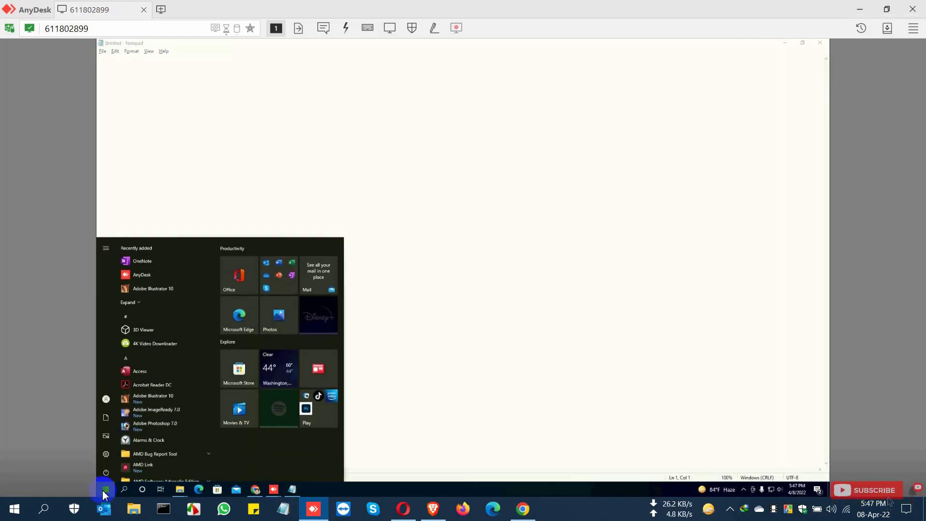
pyautogui.write('word')
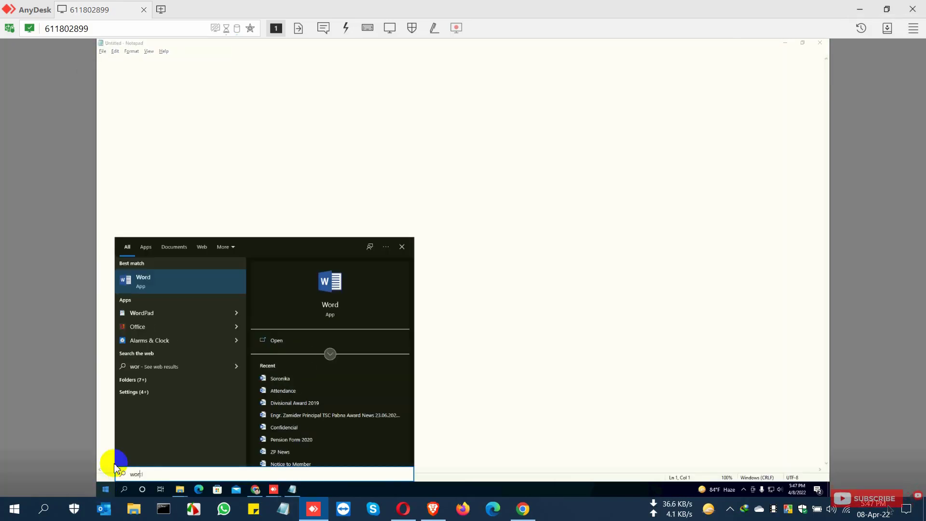
pyautogui.click(168, 284)
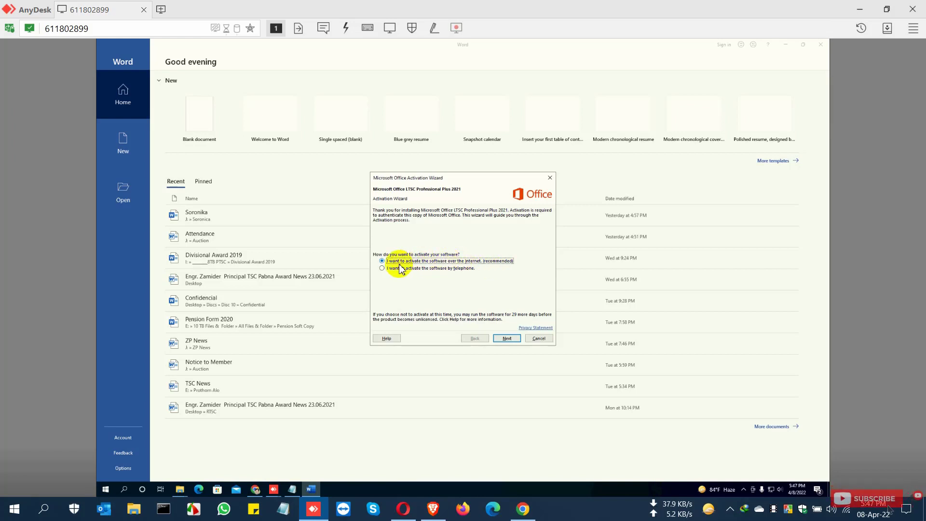
pyautogui.click(505, 339)
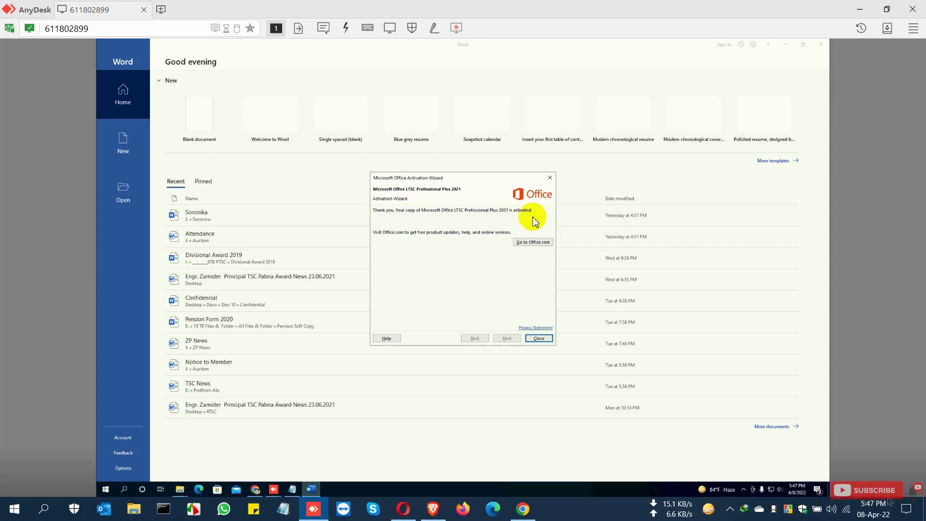
pyautogui.click(538, 339)
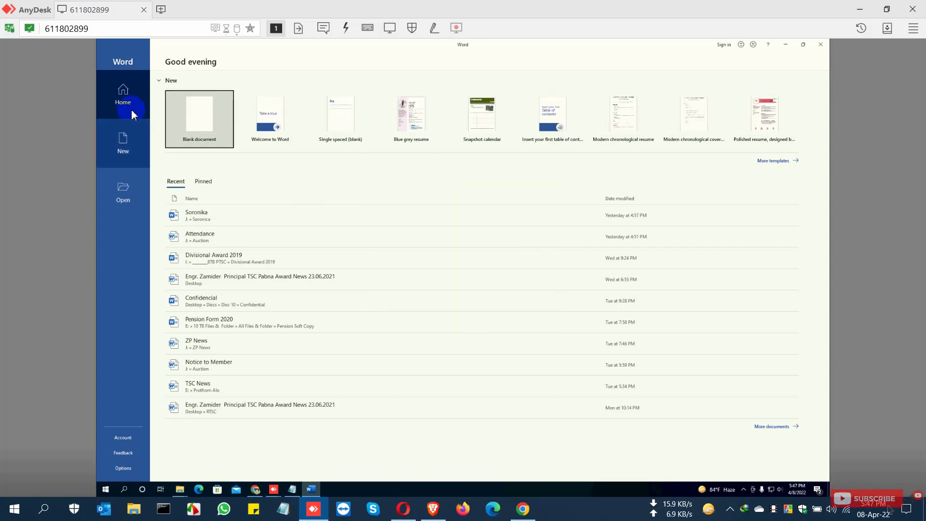
# Step: Check the product activation status on Word's Account page, then close Word
pyautogui.click(124, 438)
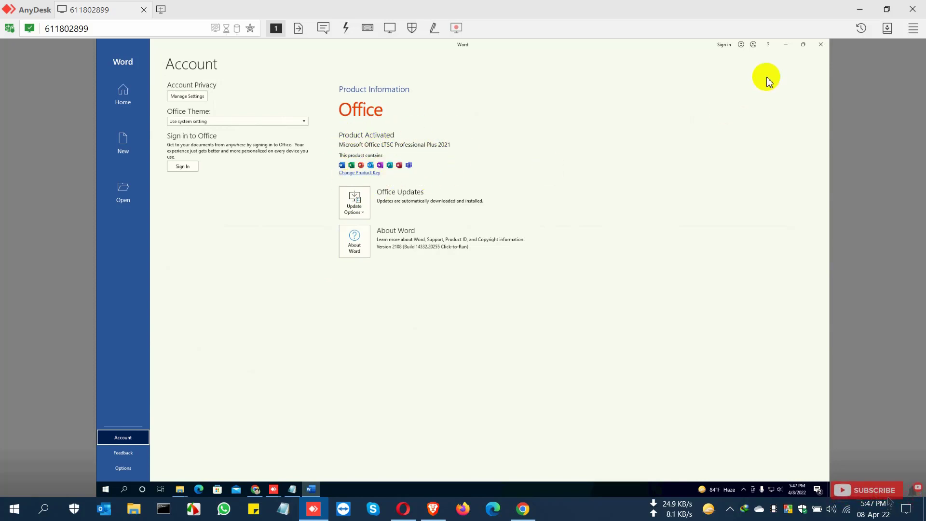
pyautogui.click(822, 45)
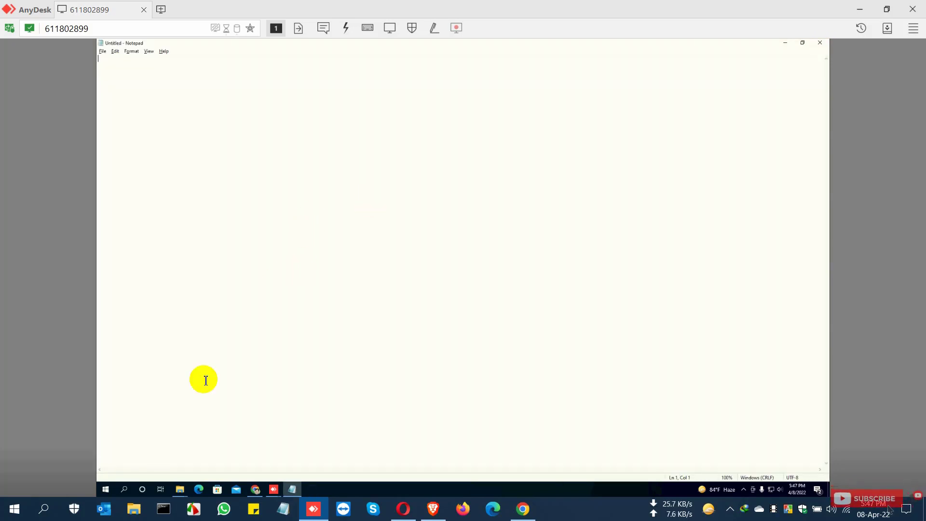
# Step: Launch Excel from the Start search, open its Account page to check activation, and close Excel
pyautogui.click(101, 493)
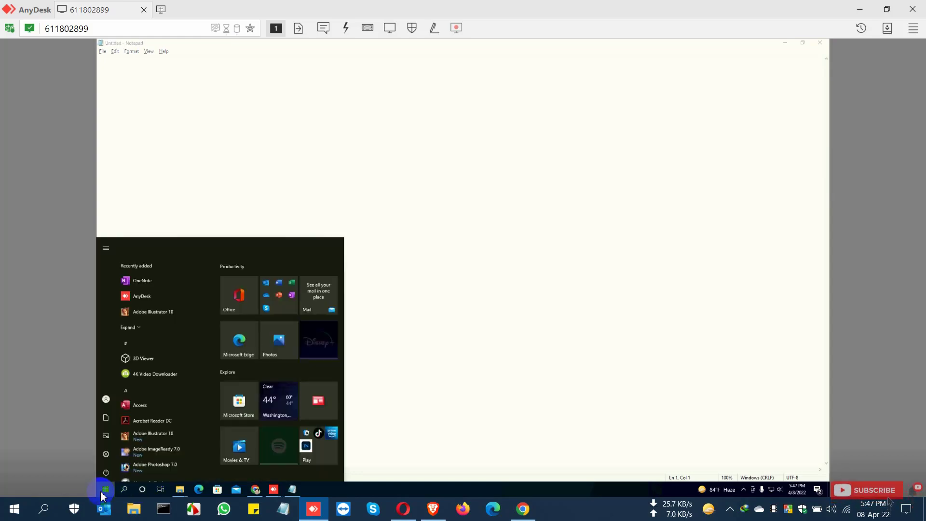
pyautogui.write('excel')
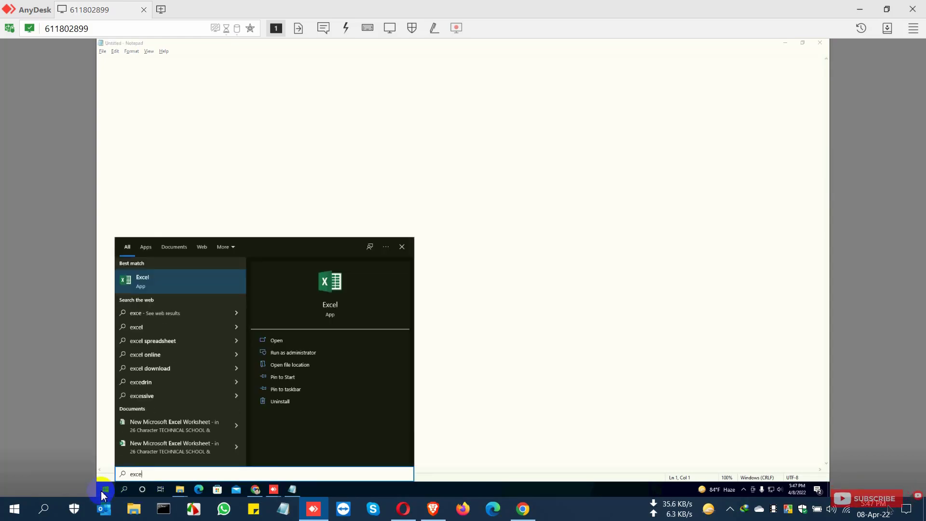
pyautogui.click(175, 287)
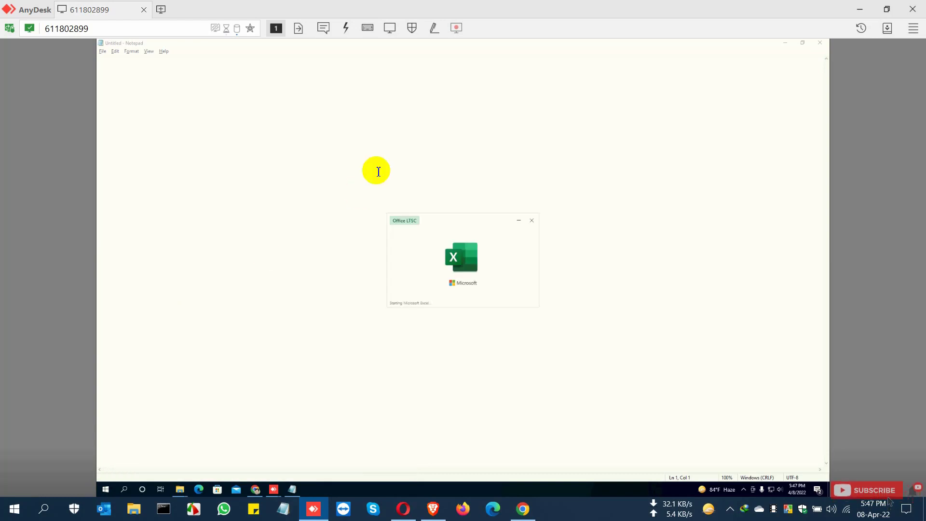
pyautogui.click(209, 113)
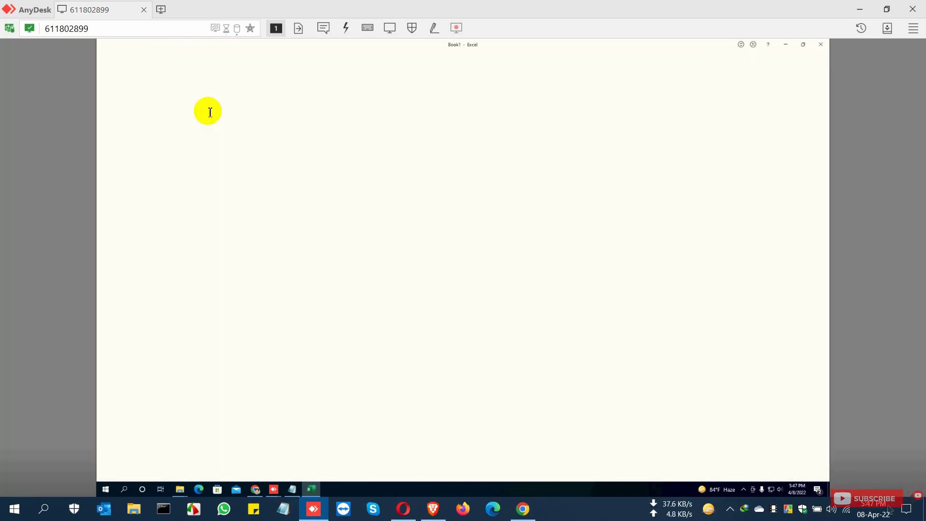
pyautogui.click(107, 58)
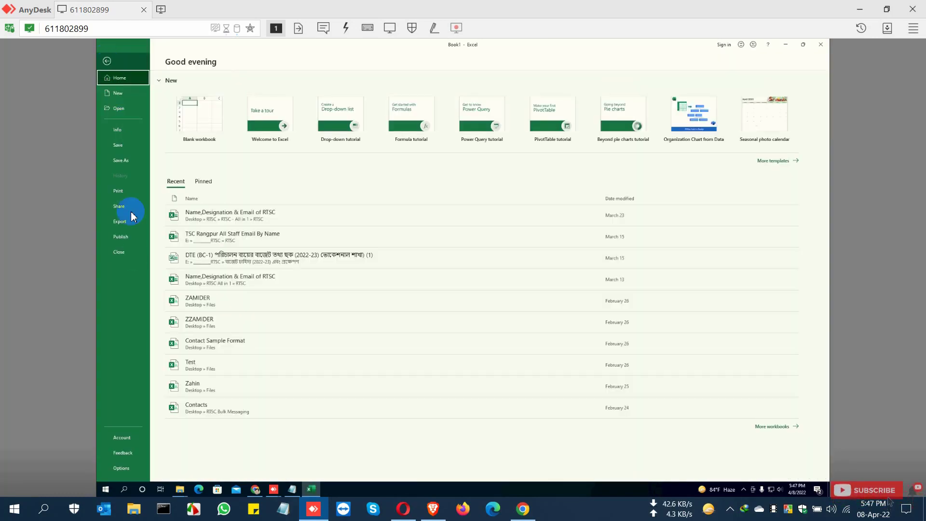
pyautogui.click(129, 438)
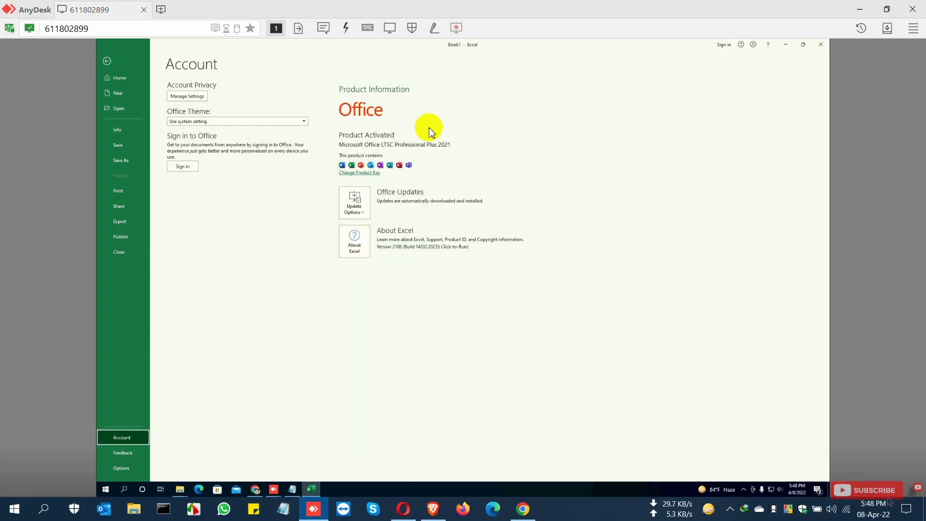
pyautogui.click(822, 46)
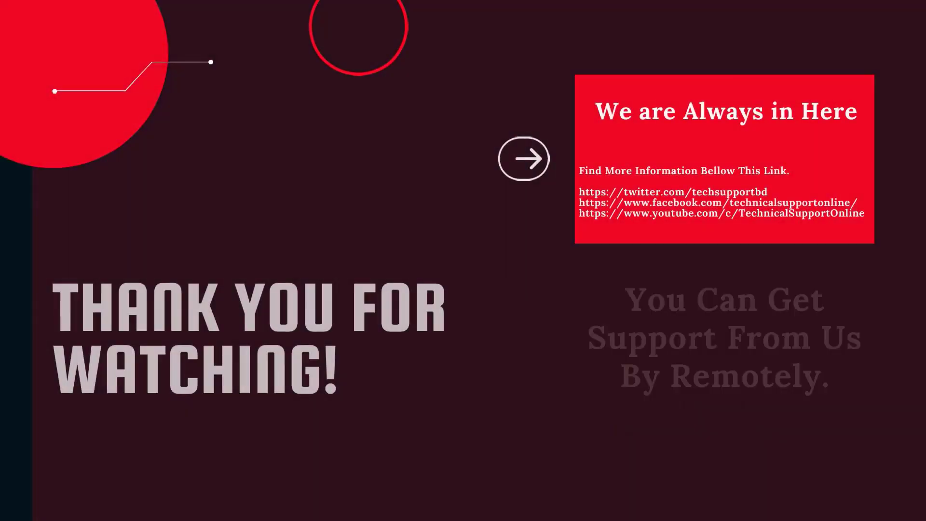